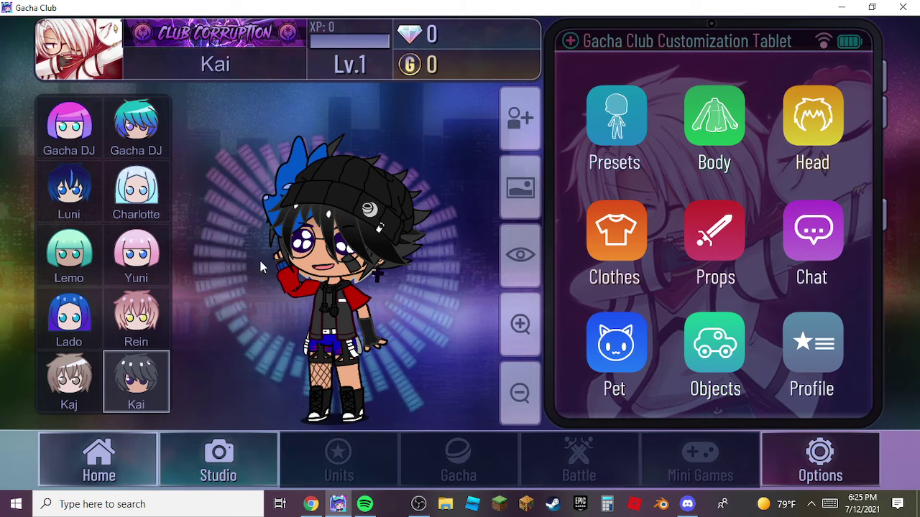
Choose the character Rein from the roster and open its head customization
click(74, 373)
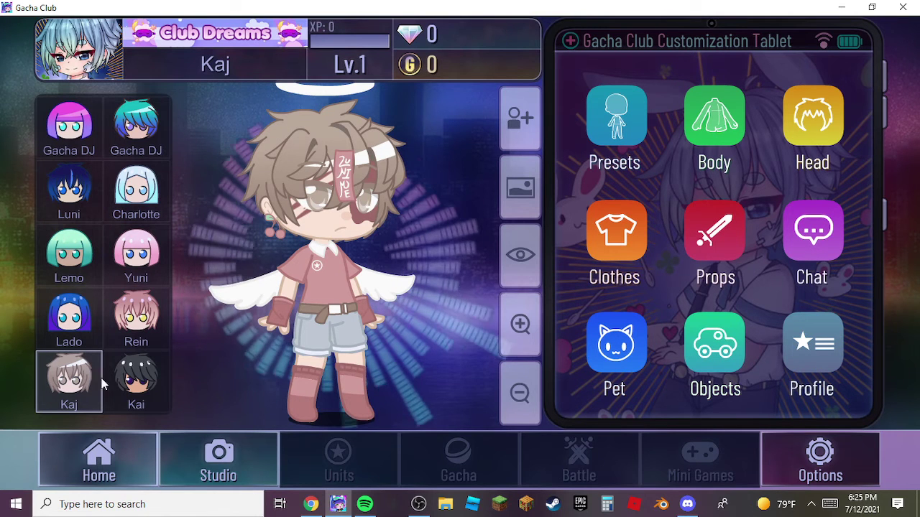
click(135, 378)
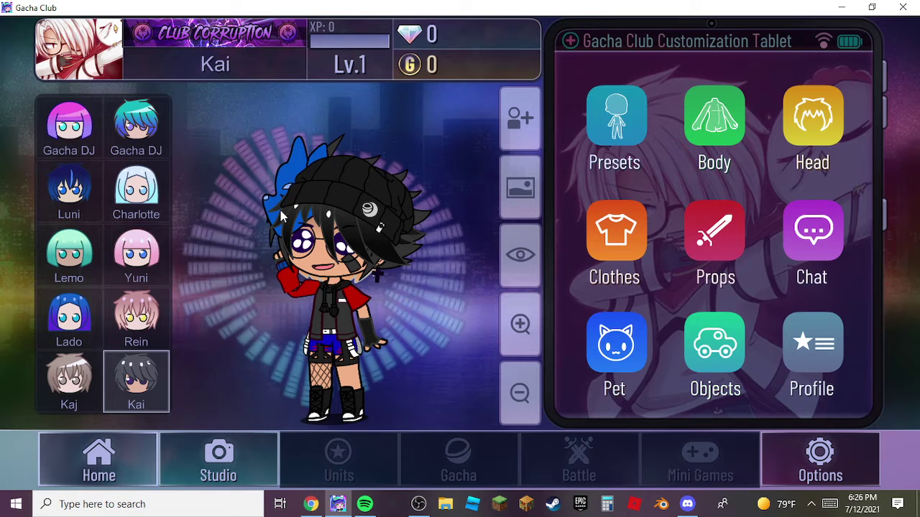
click(137, 317)
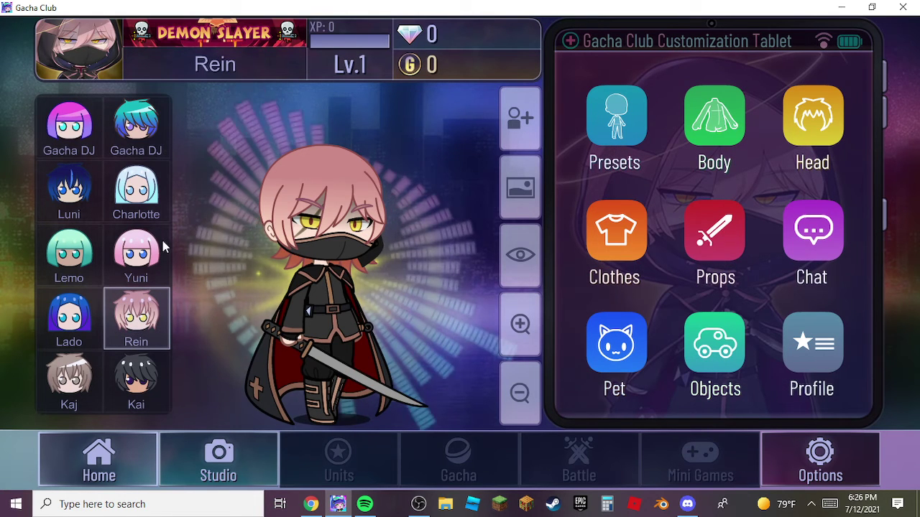
click(817, 116)
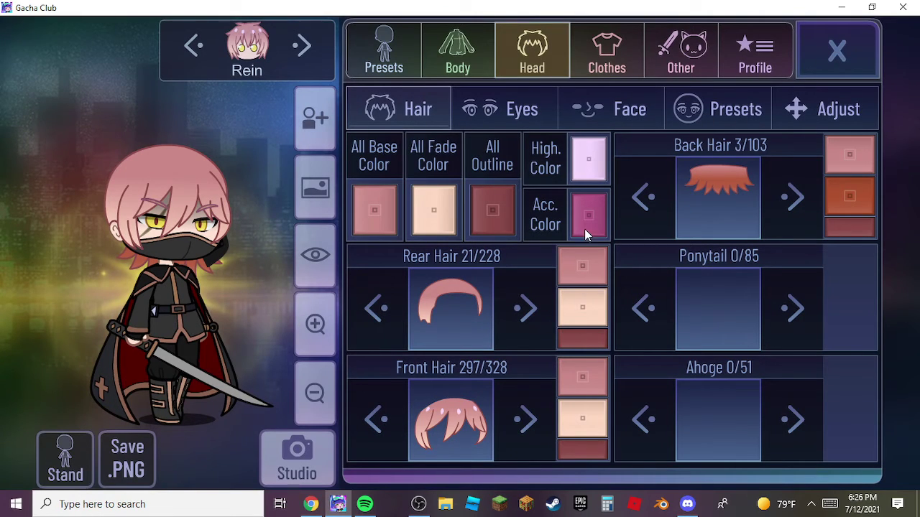
Check the Mitsuki reference images in Chrome and return to Rein's hat and accessory options in Gacha Club
click(316, 505)
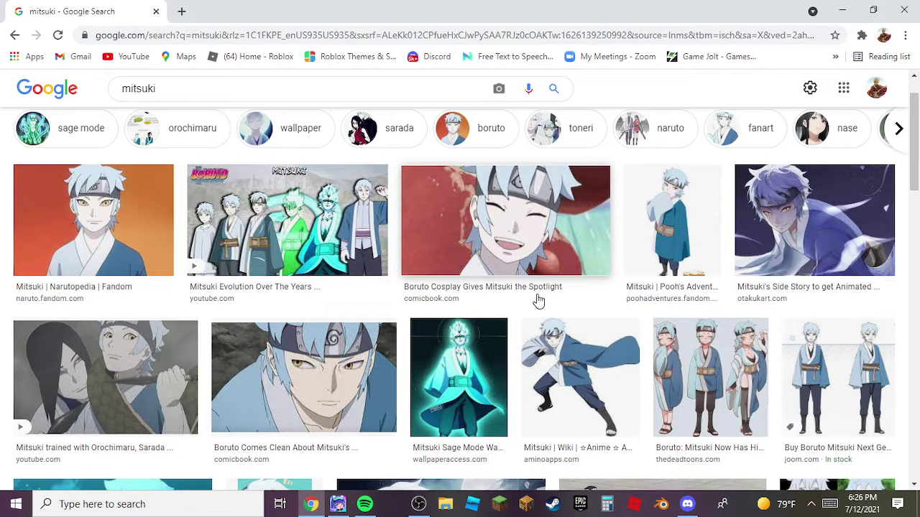
click(338, 506)
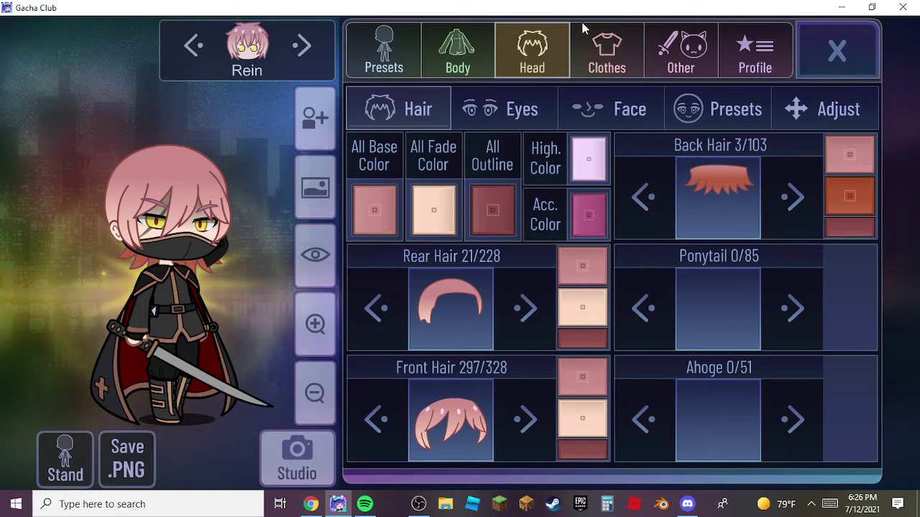
click(622, 55)
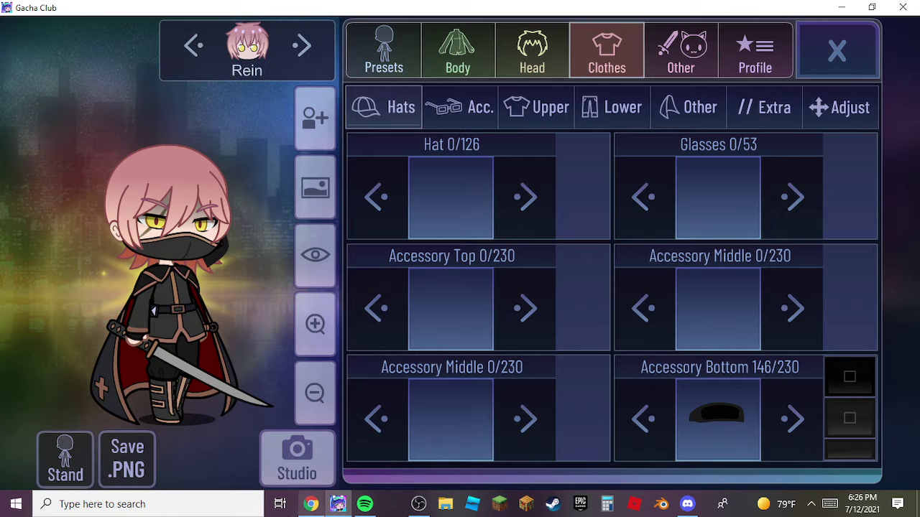
click(311, 505)
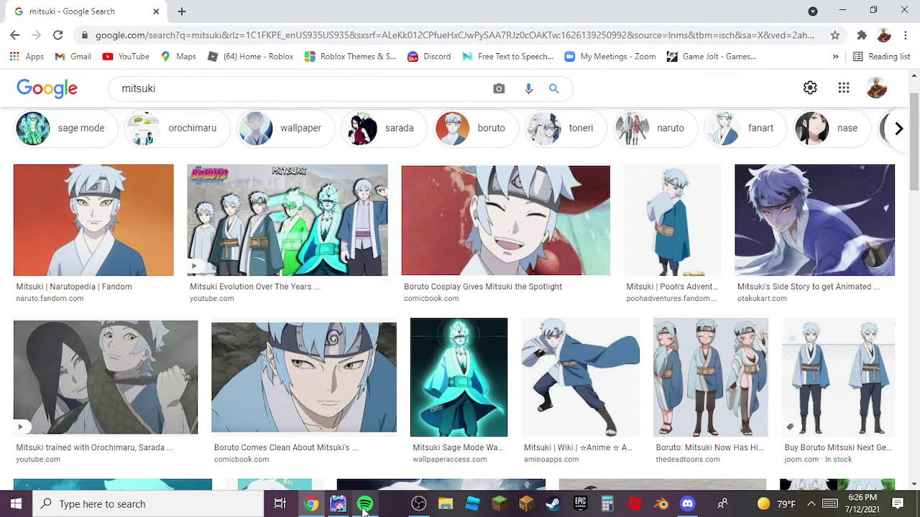
click(337, 505)
Try several sub colors on the headband in the Accessory Bottom slot and settle on black
click(864, 407)
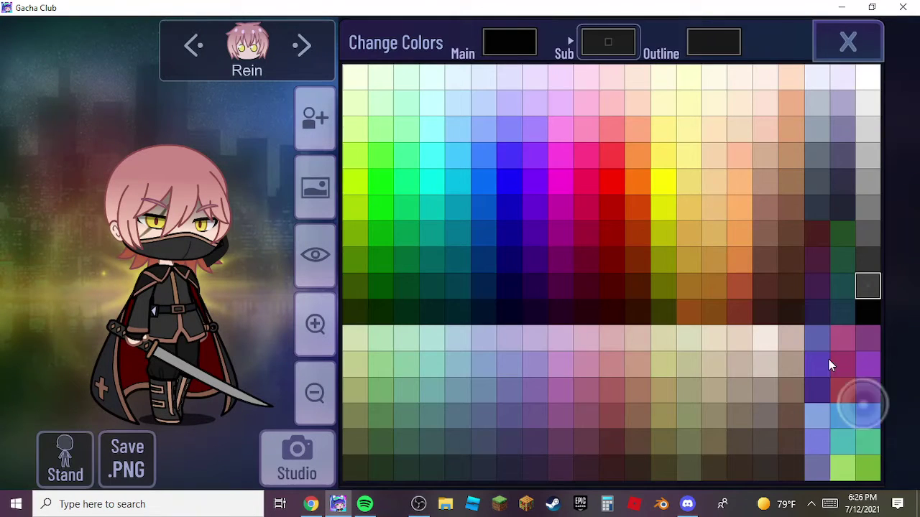
click(614, 159)
click(611, 208)
click(741, 128)
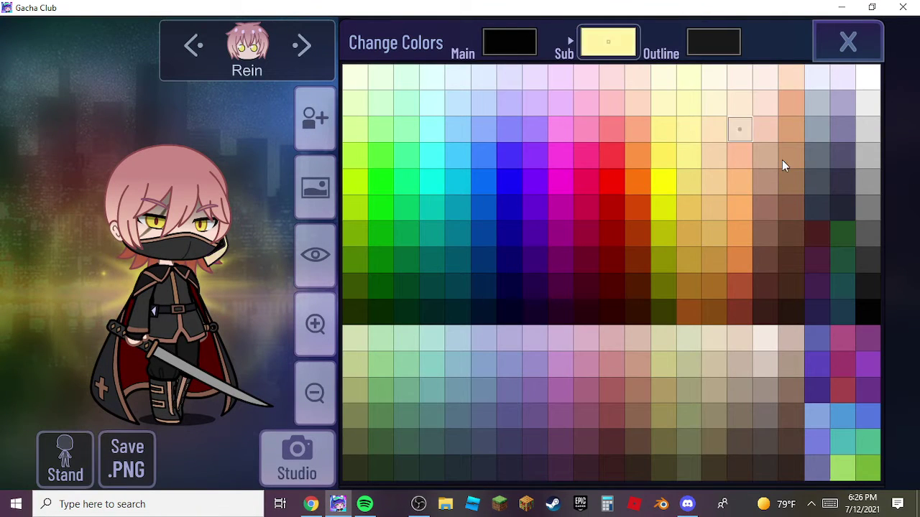
click(765, 234)
click(688, 181)
click(637, 128)
click(587, 178)
click(587, 155)
click(611, 154)
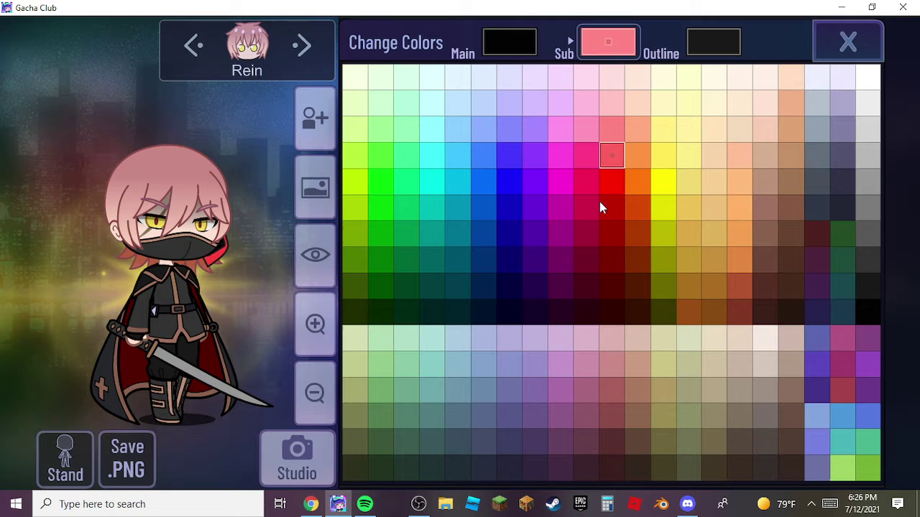
click(612, 234)
click(637, 233)
click(714, 208)
click(714, 130)
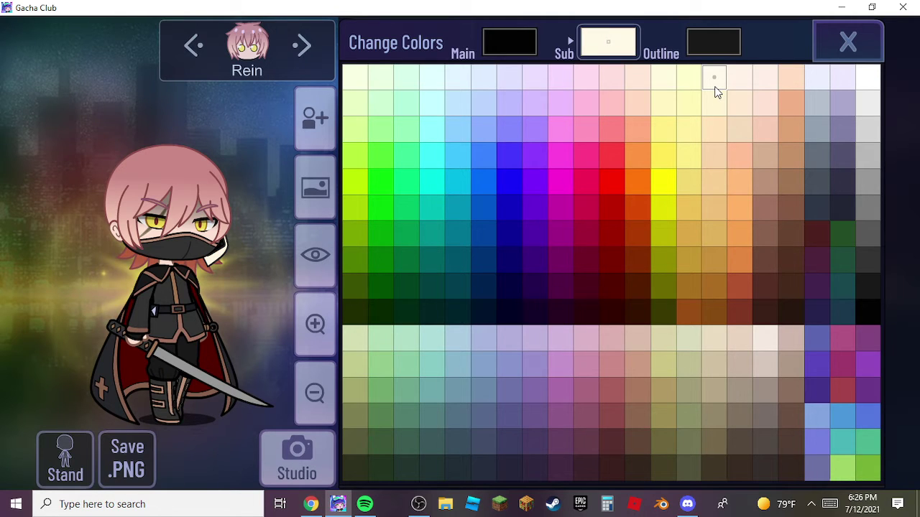
click(868, 304)
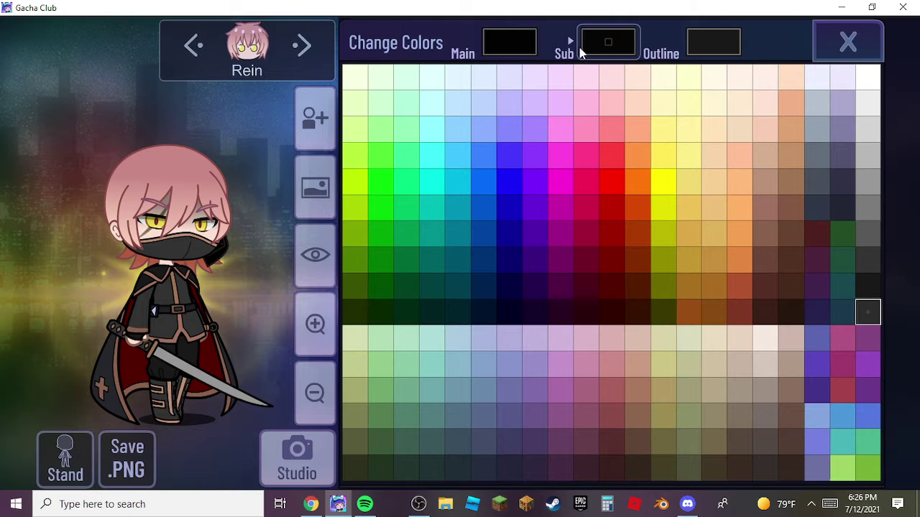
Try orange and red main colors on the headband, settle on medium blue, and close the color picker
click(586, 181)
click(637, 159)
click(641, 180)
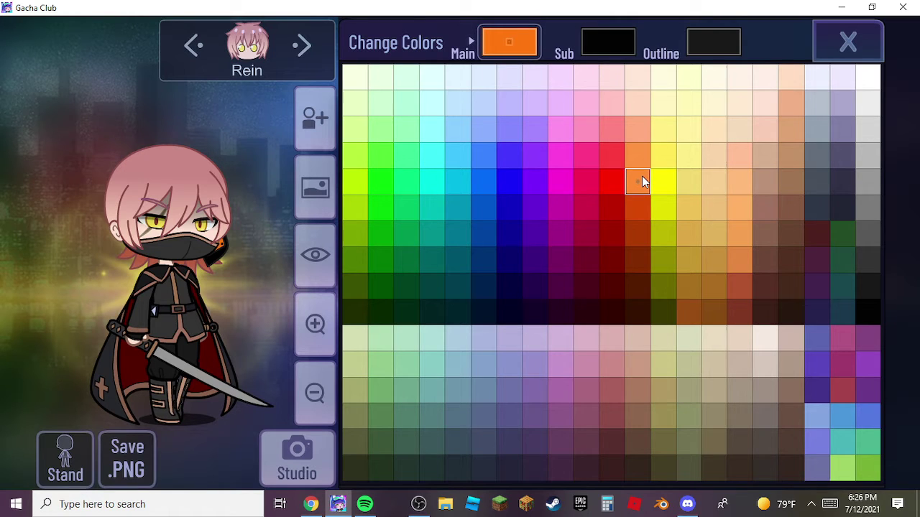
click(614, 236)
click(628, 228)
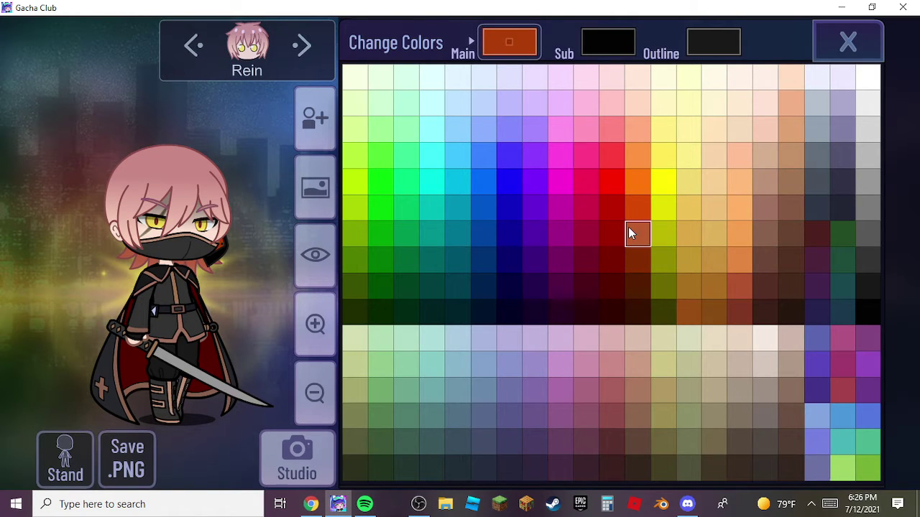
click(607, 215)
click(619, 154)
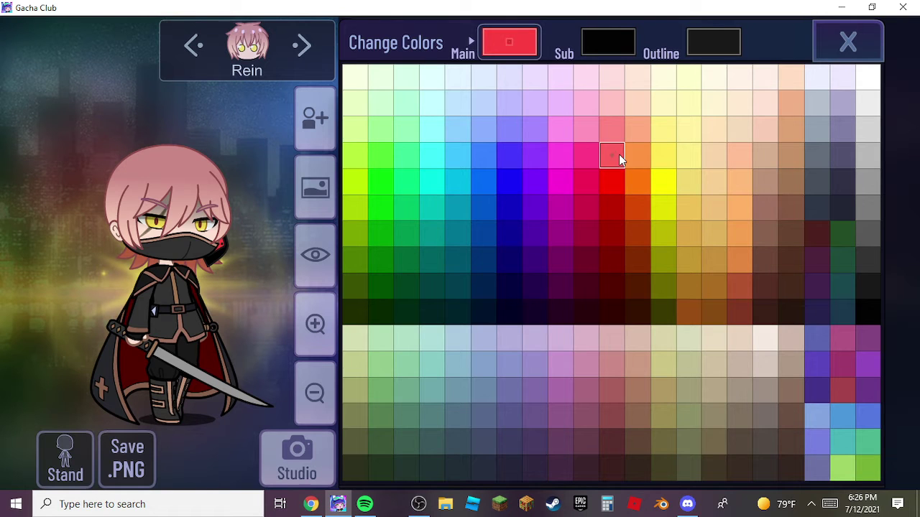
click(637, 136)
click(637, 155)
click(482, 231)
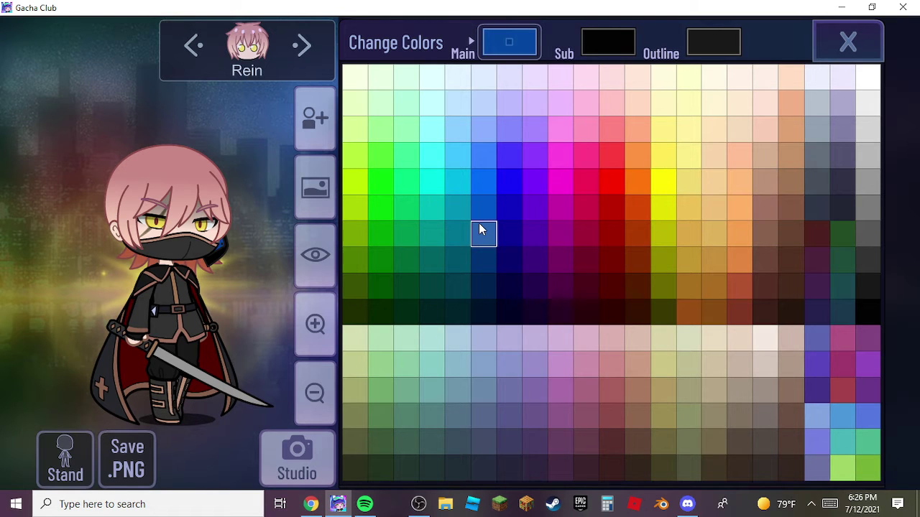
click(845, 51)
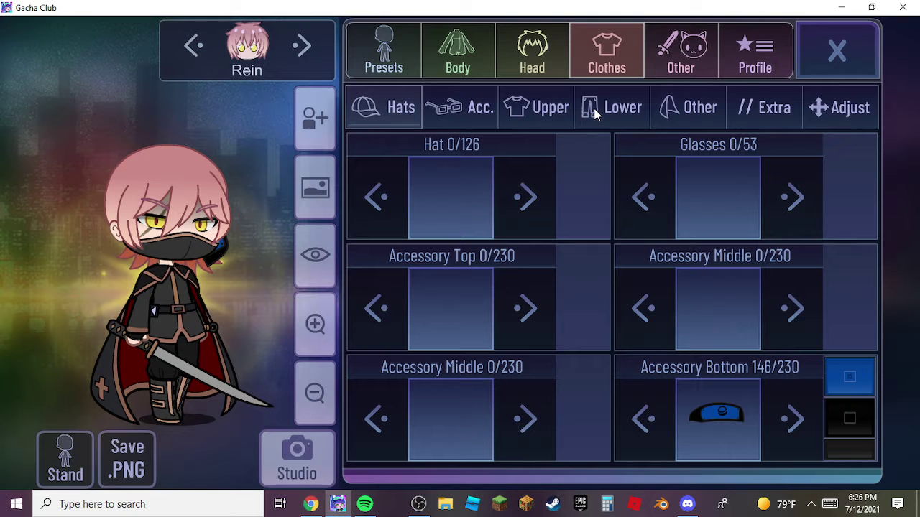
Adjust the bottom accessory headband to position X +12, Y -48 and rotation 3°
click(834, 106)
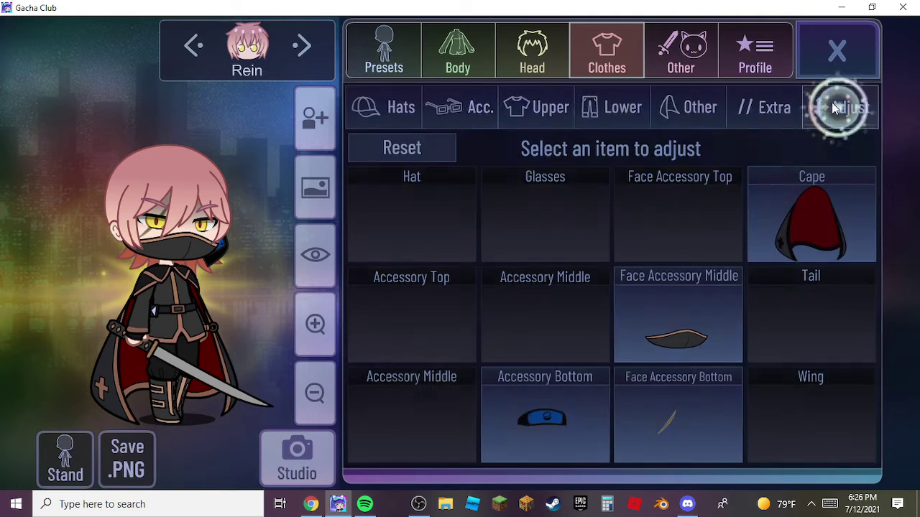
click(545, 415)
click(411, 329)
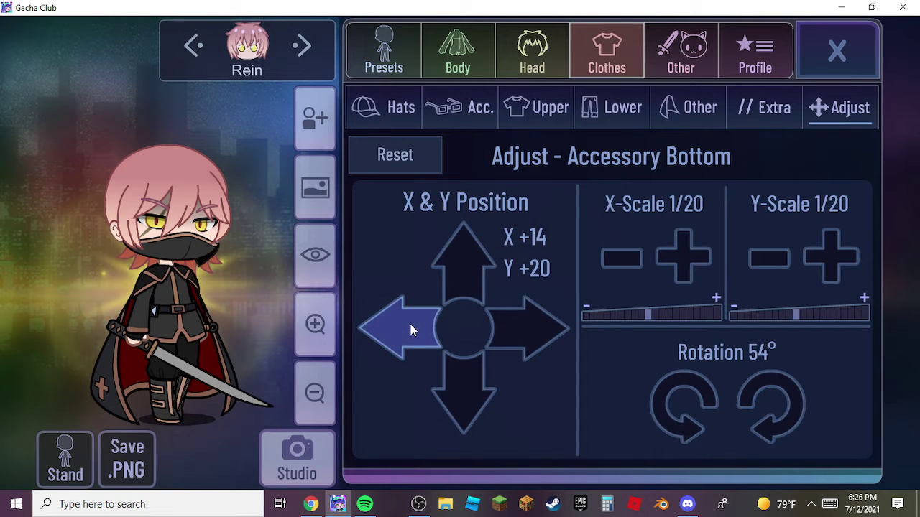
click(468, 260)
drag(470, 255, 468, 257)
click(679, 389)
drag(680, 390, 666, 385)
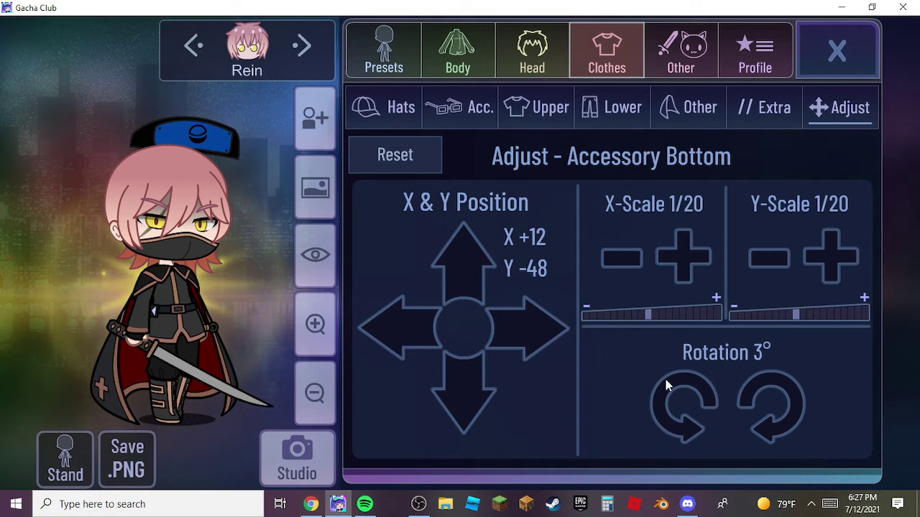
Remove Rein's rear hair and front hair
click(515, 46)
click(472, 293)
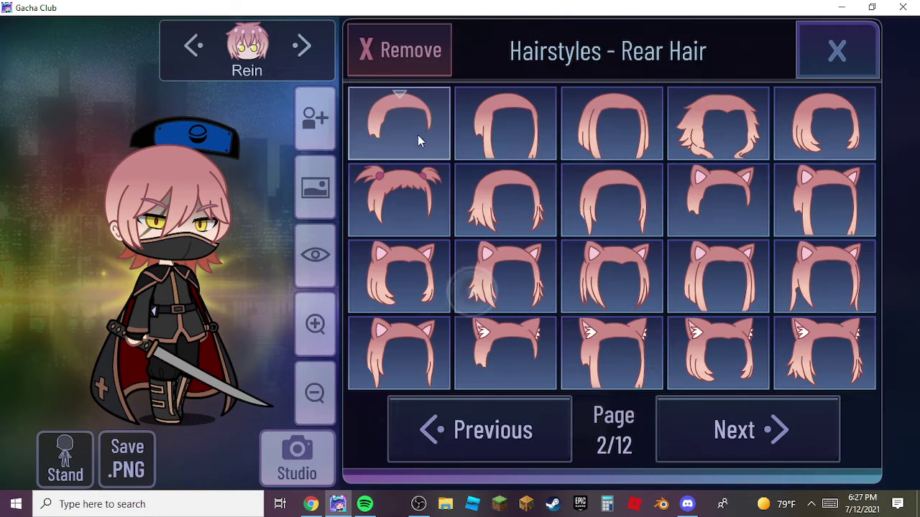
click(400, 40)
click(839, 39)
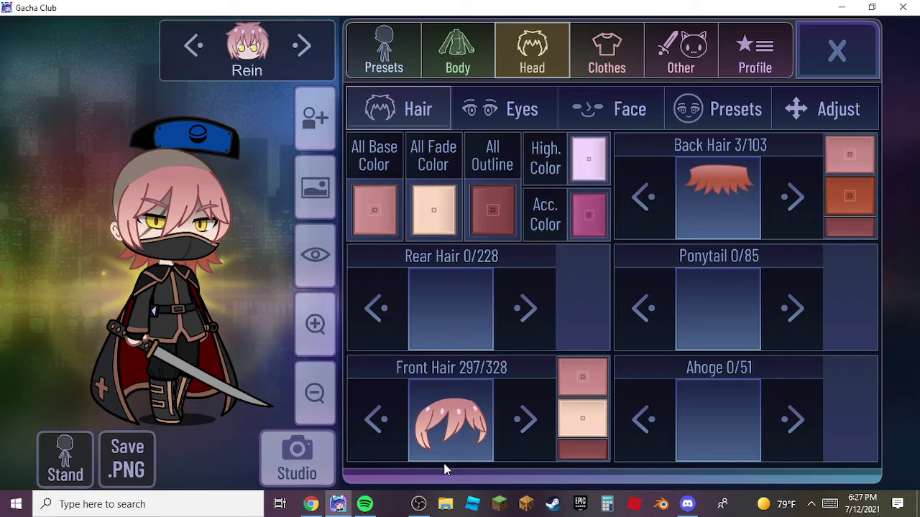
click(452, 411)
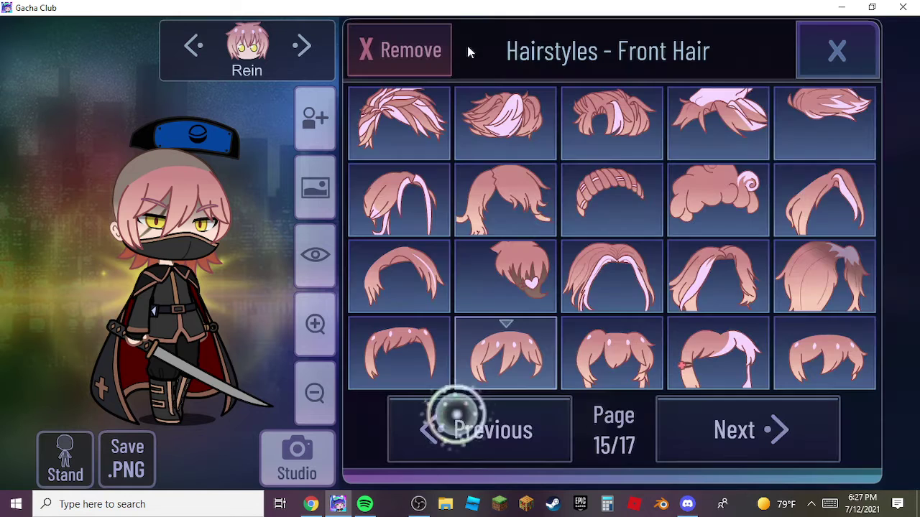
click(362, 58)
click(834, 57)
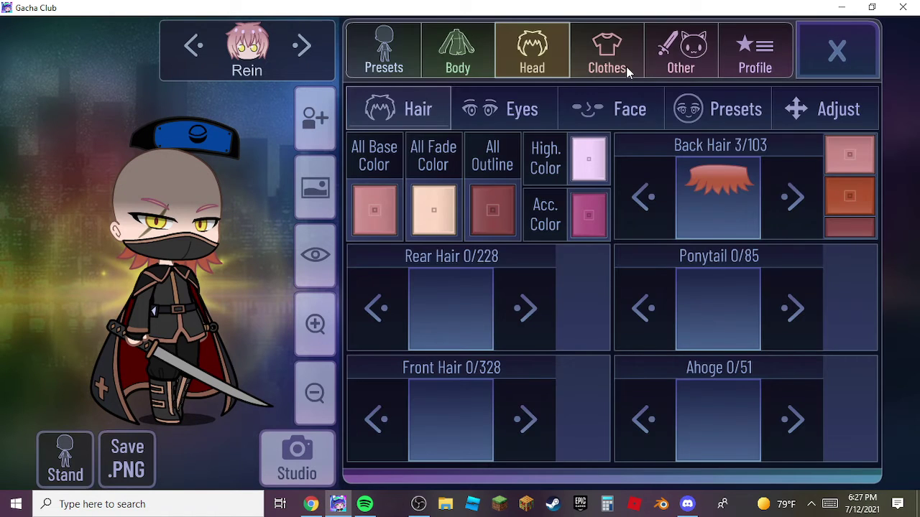
Raise the bottom accessory headband above the head to Y -80
click(818, 101)
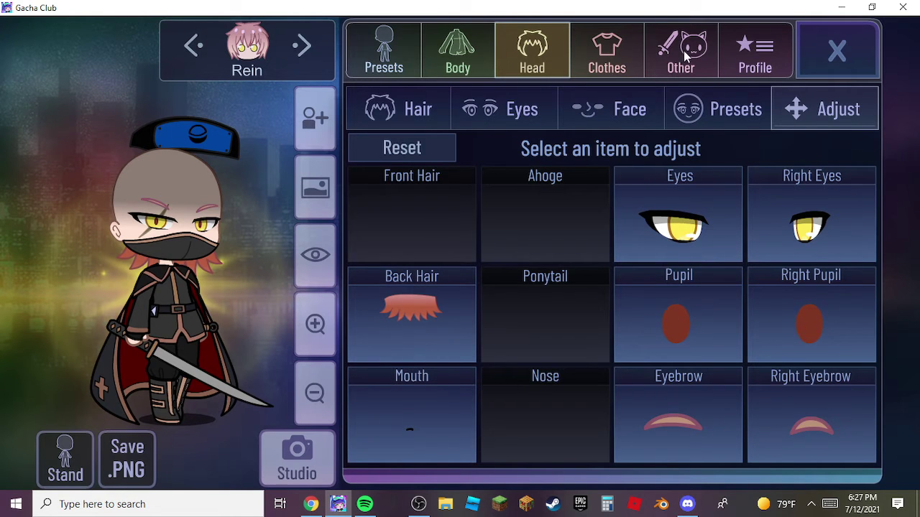
click(609, 52)
click(831, 101)
click(537, 425)
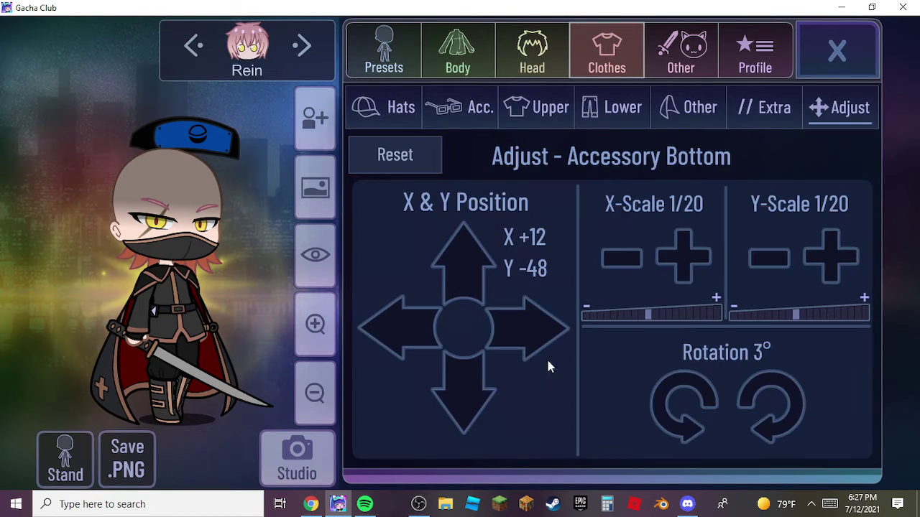
drag(480, 388, 477, 383)
drag(474, 284, 459, 316)
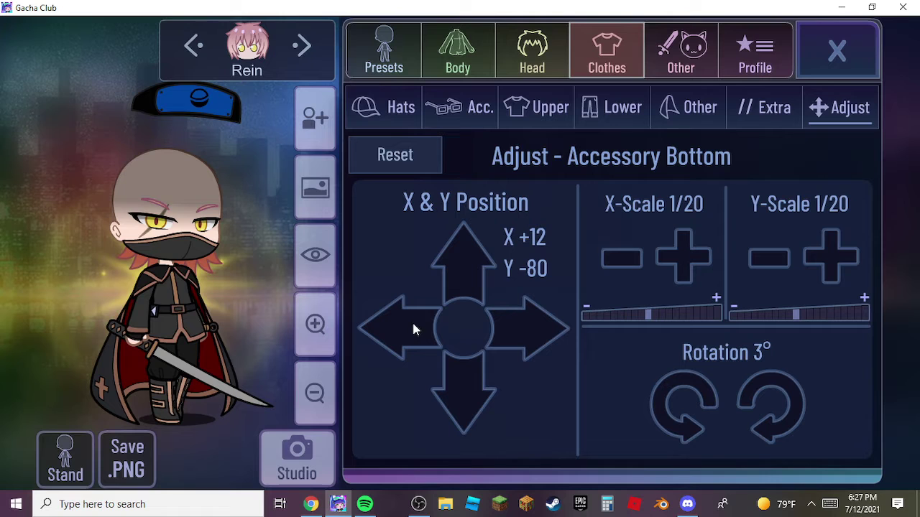
Resize the bottom accessory headband to X-Scale 2/20 and Y-Scale 17/20
drag(831, 258, 831, 257)
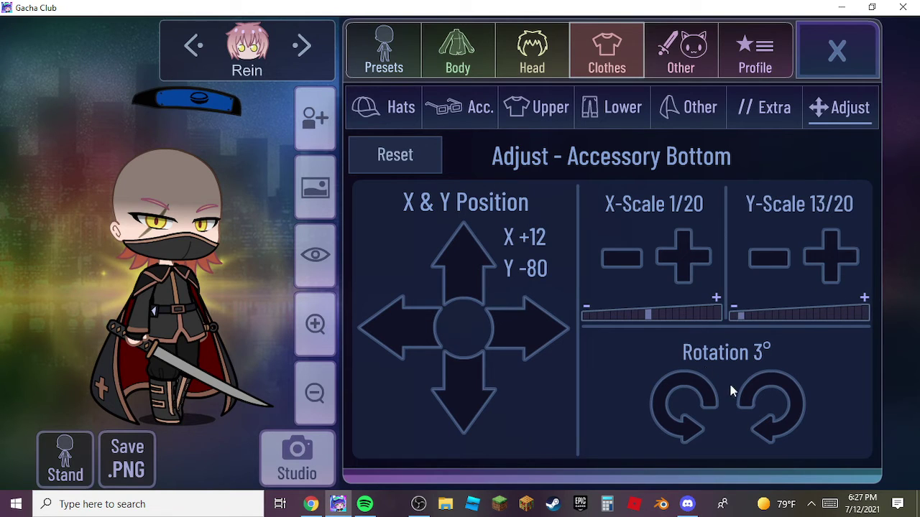
click(662, 317)
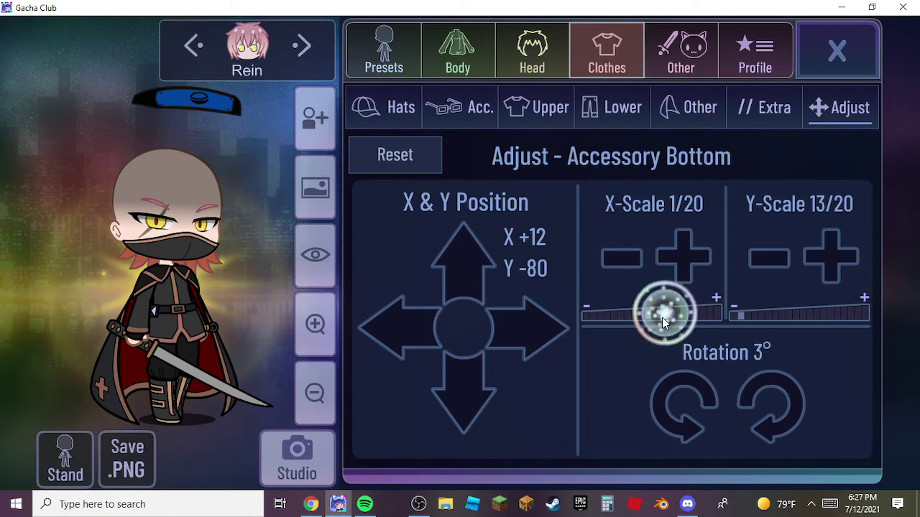
click(716, 300)
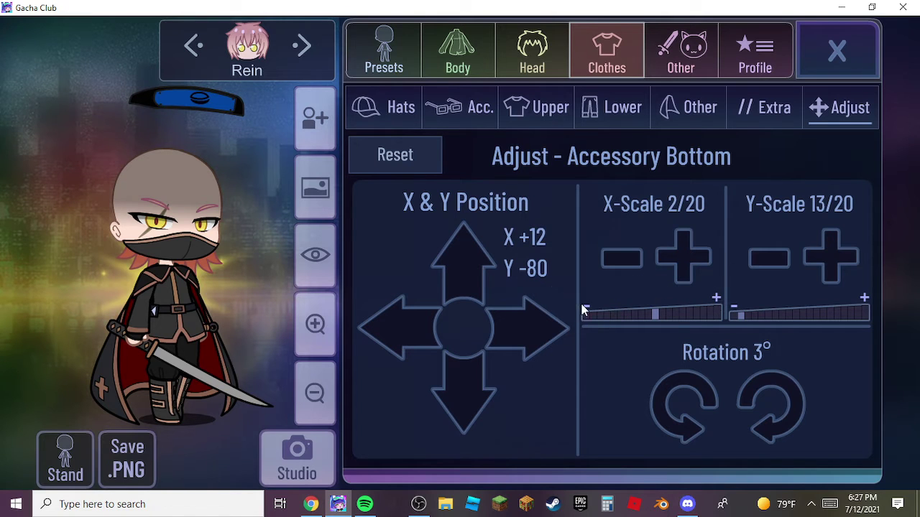
drag(751, 257, 752, 260)
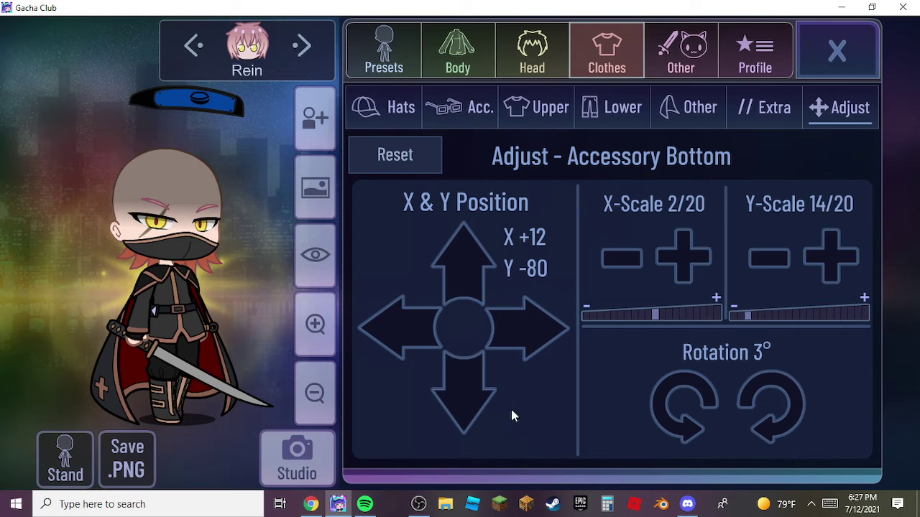
click(865, 294)
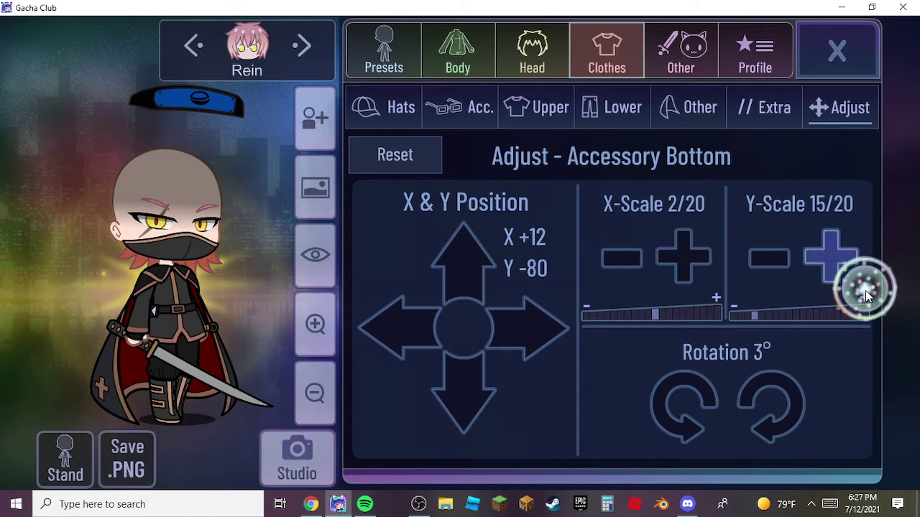
click(865, 295)
click(865, 295)
click(865, 295)
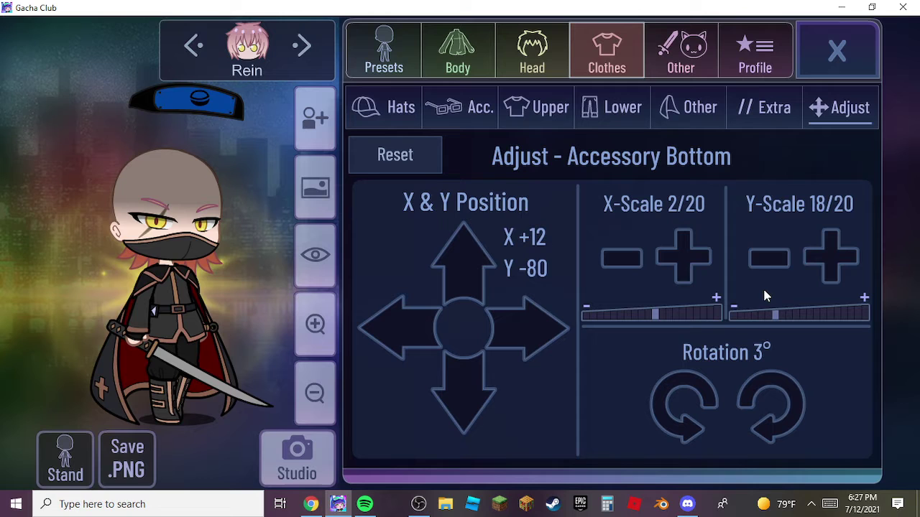
click(766, 261)
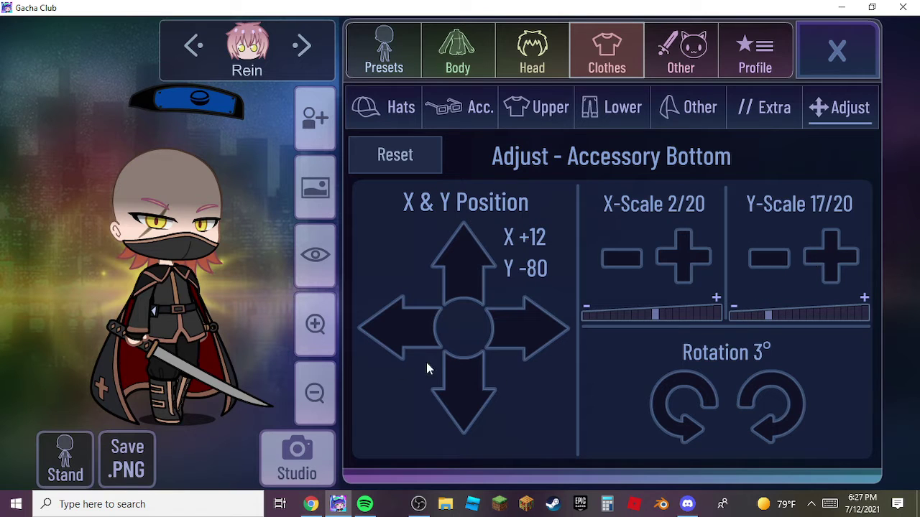
Reset the bottom accessory headband's position, scale and rotation
click(414, 331)
drag(467, 413, 467, 412)
drag(490, 270, 392, 157)
click(394, 155)
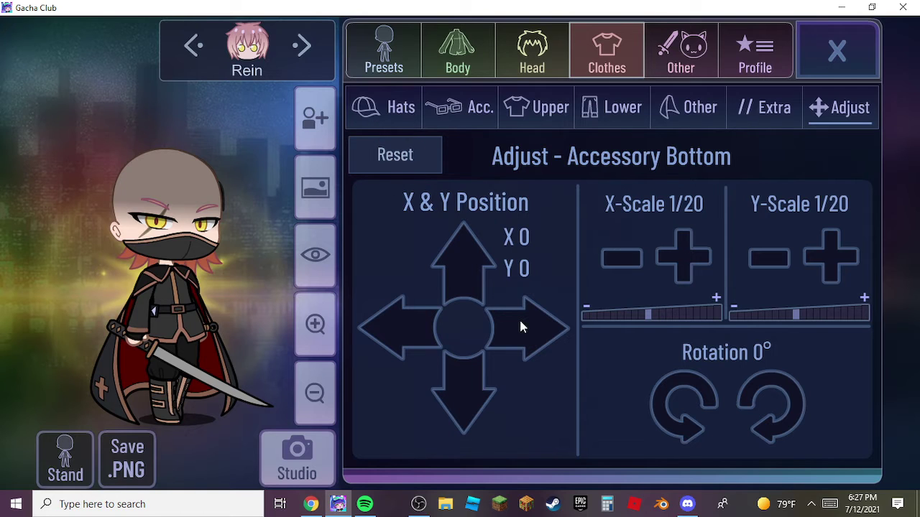
Move the bottom accessory headband to X +6, Y -44 on top of the head
drag(521, 327, 459, 335)
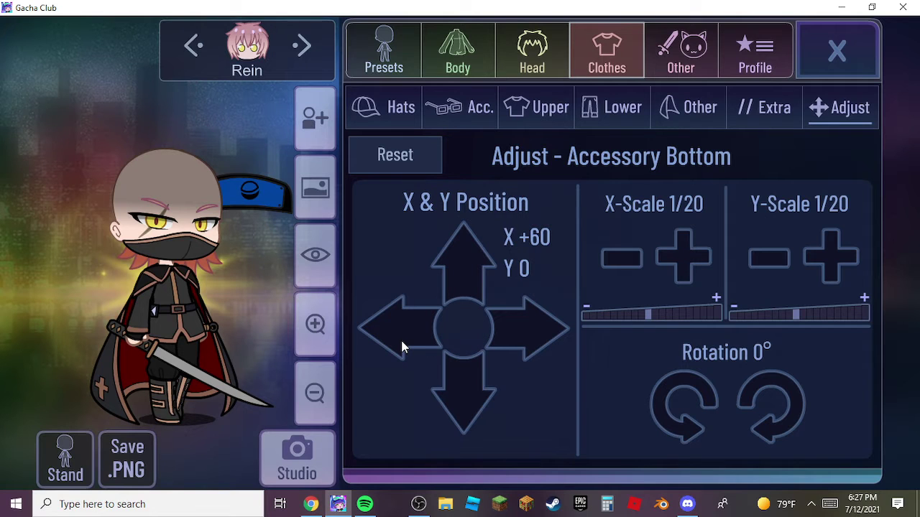
drag(472, 247, 431, 230)
drag(424, 322, 469, 388)
drag(470, 388, 470, 388)
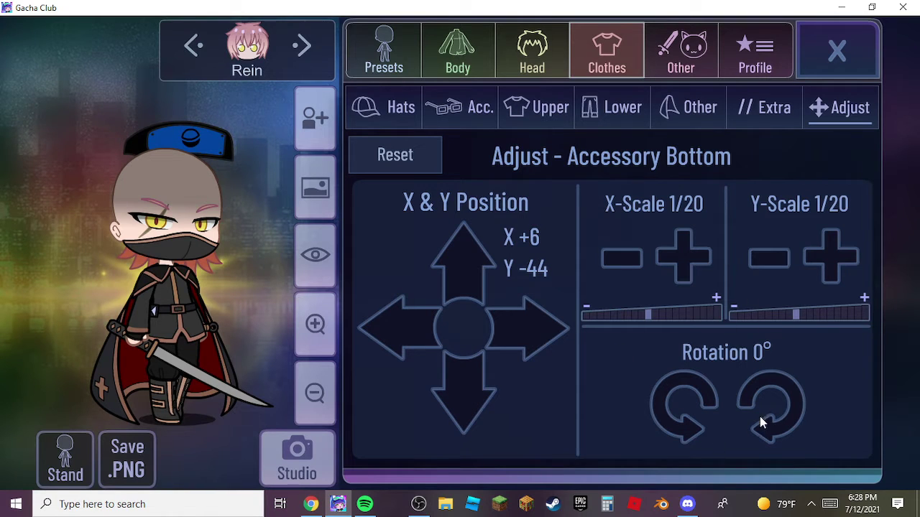
Rotate the bottom accessory headband to 3°
drag(761, 423, 779, 404)
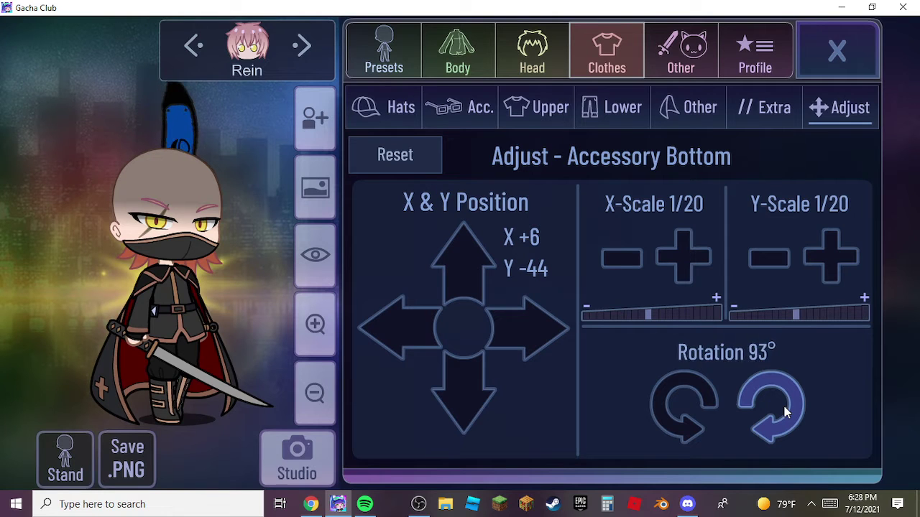
drag(784, 413, 785, 413)
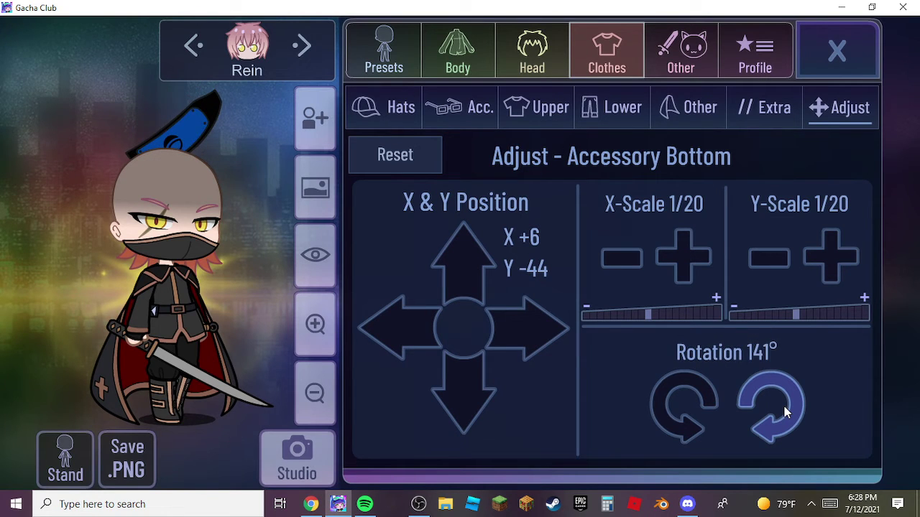
drag(718, 507, 512, 346)
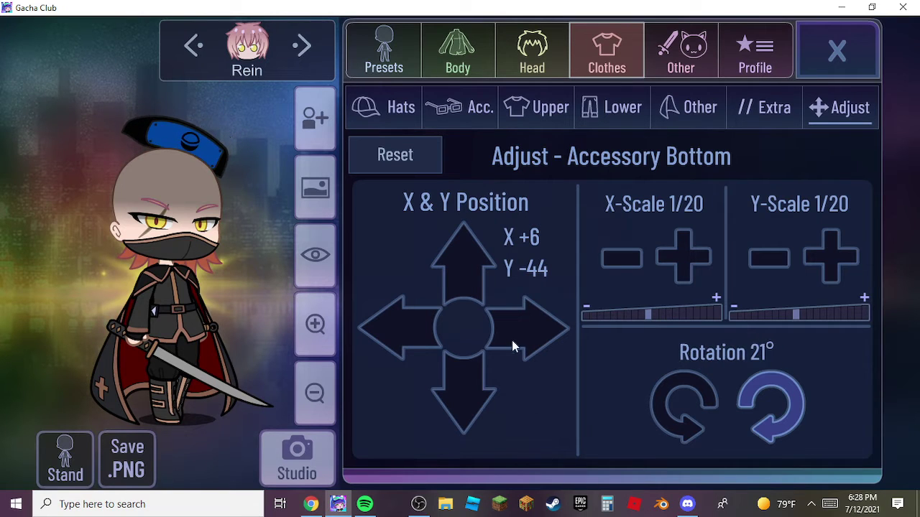
drag(664, 414, 663, 414)
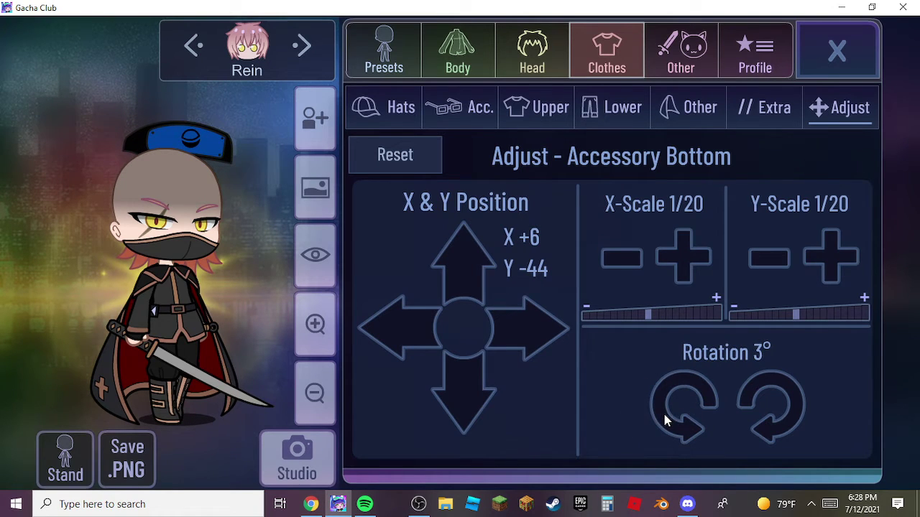
Reposition the bottom accessory headband to X -6, Y -50
drag(473, 311, 457, 266)
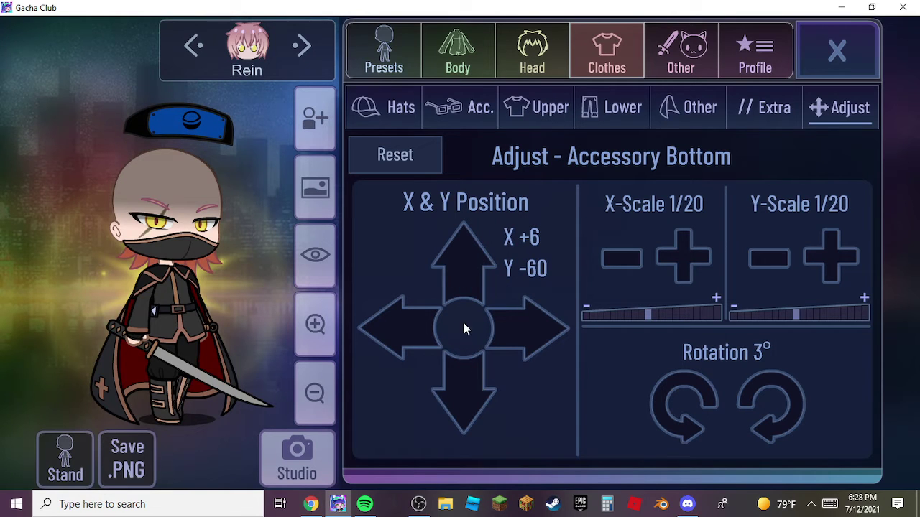
drag(456, 396, 458, 396)
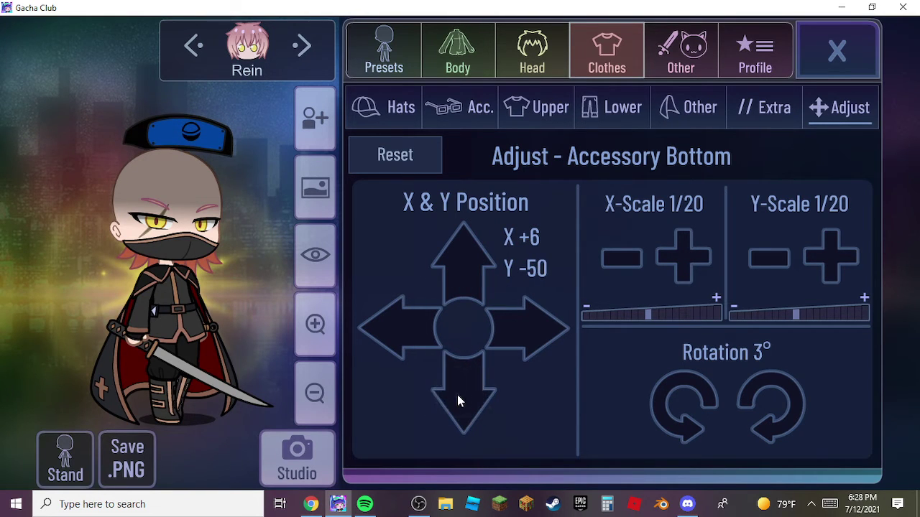
drag(375, 313, 375, 312)
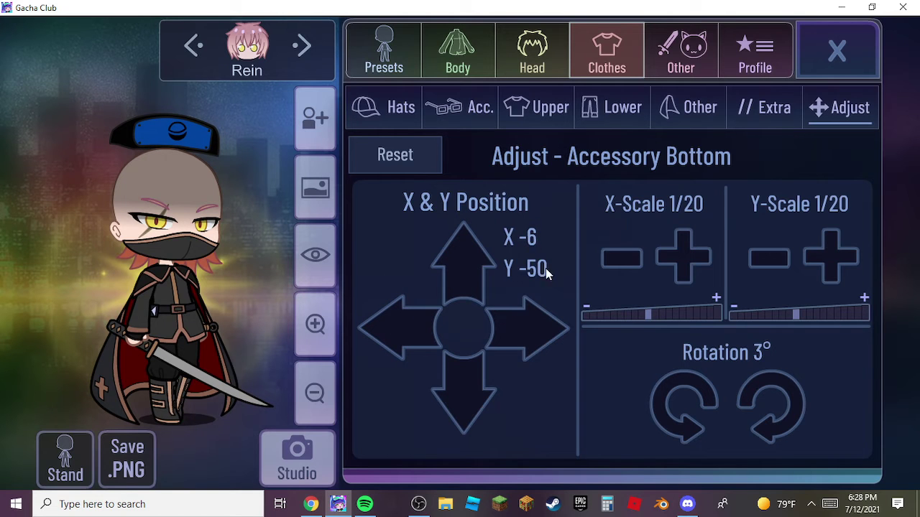
Remove Rein's top scarf and the middle face accessory mask
click(489, 107)
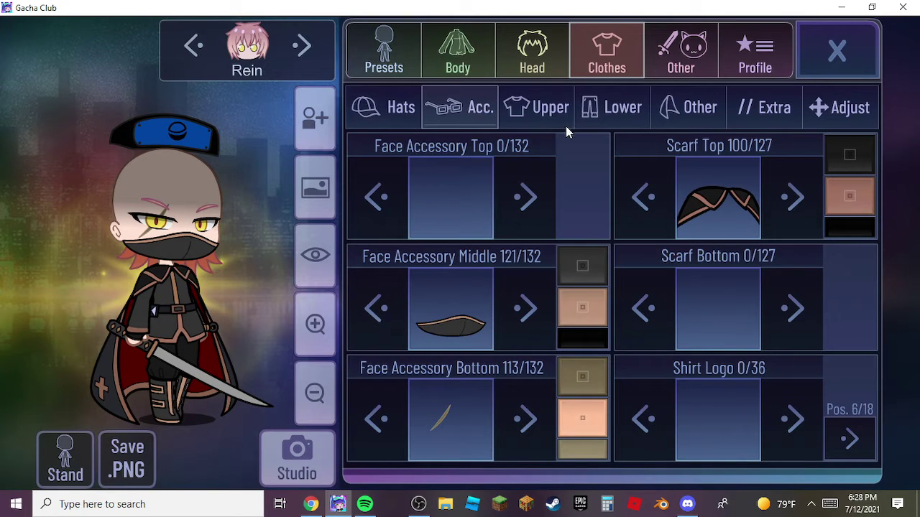
click(415, 325)
click(855, 35)
click(718, 198)
click(372, 47)
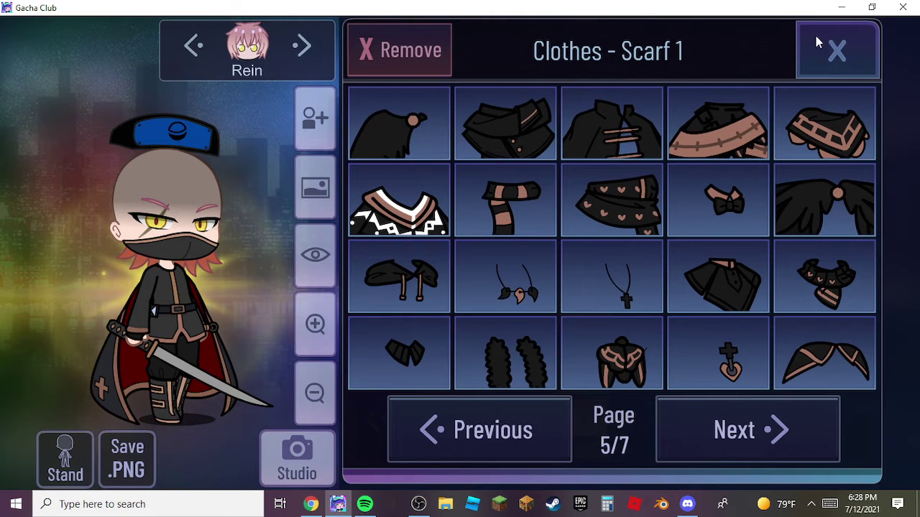
click(835, 41)
click(452, 312)
click(399, 49)
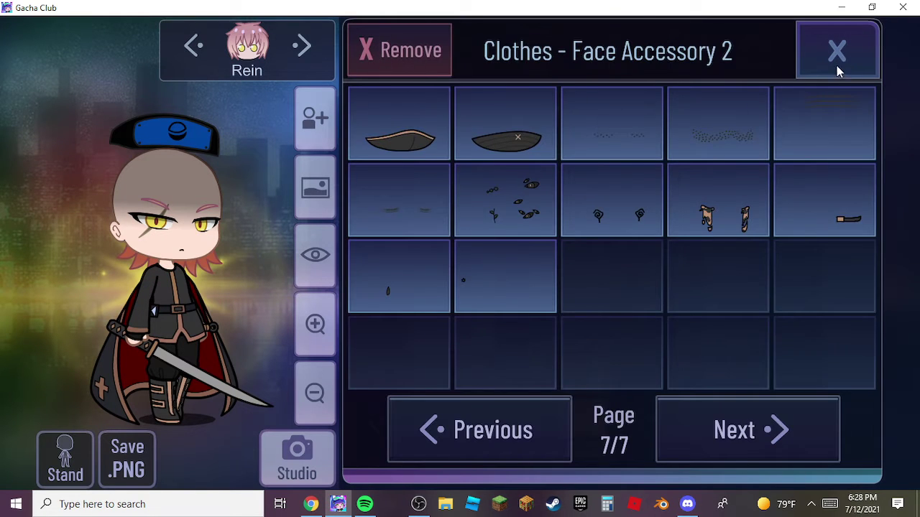
click(837, 49)
click(559, 102)
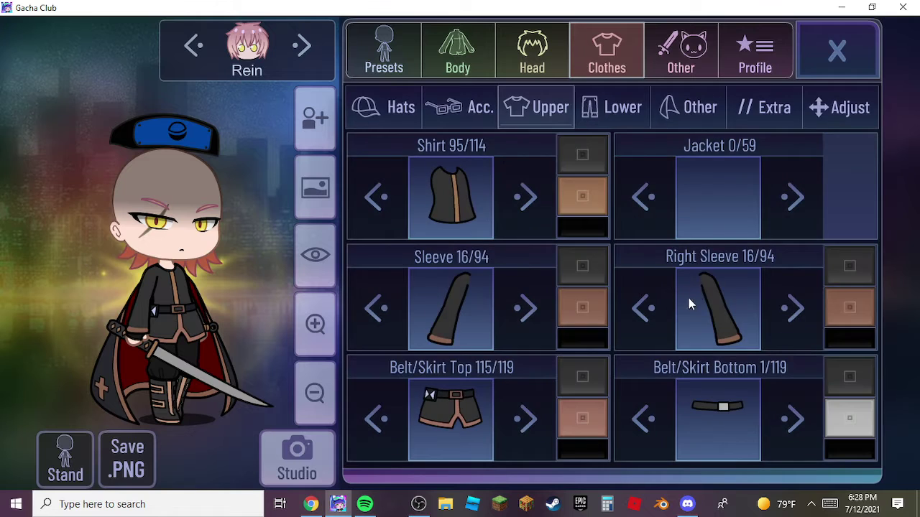
click(623, 104)
click(452, 120)
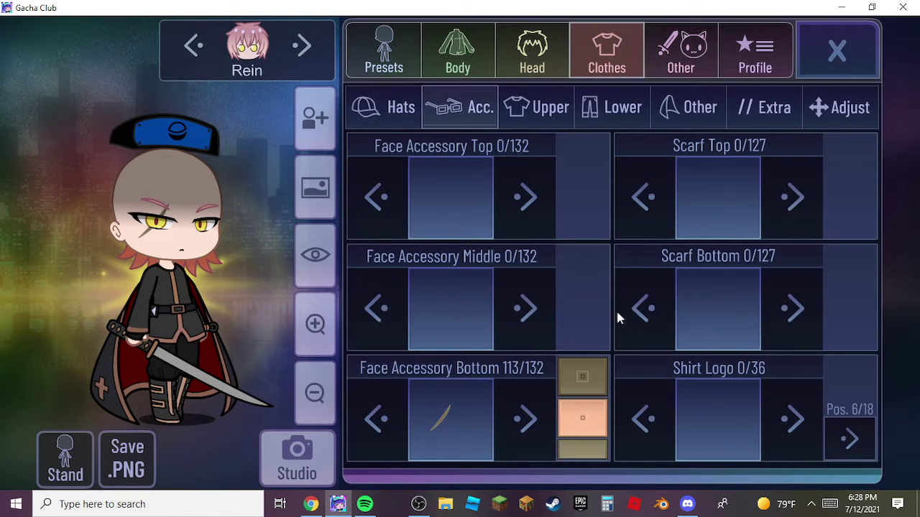
click(365, 108)
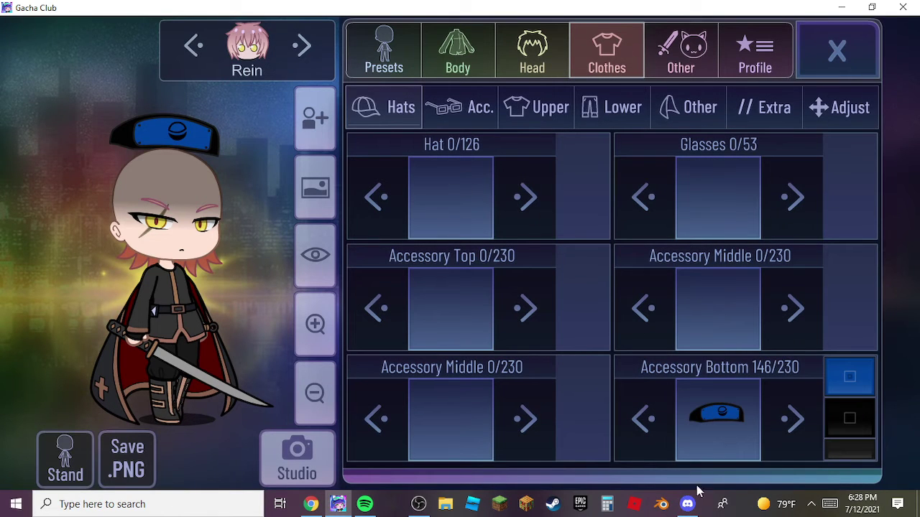
click(697, 423)
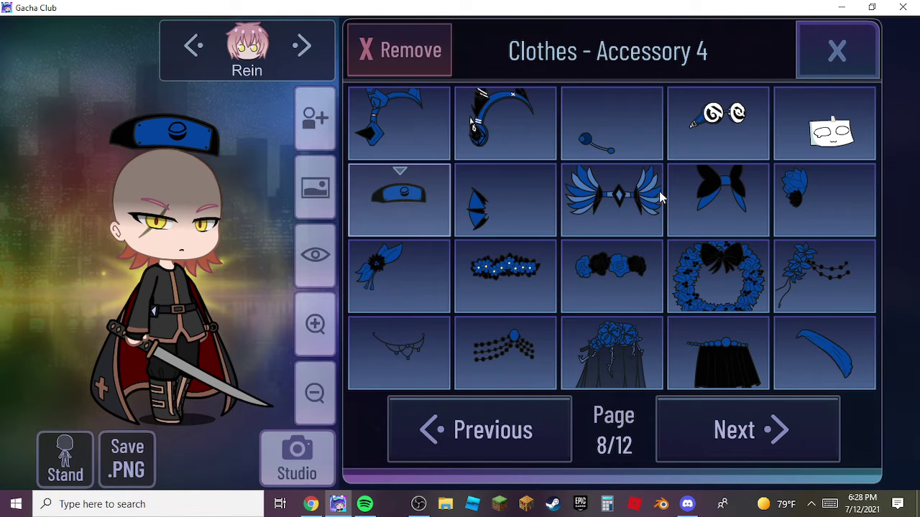
click(398, 196)
click(508, 192)
click(399, 190)
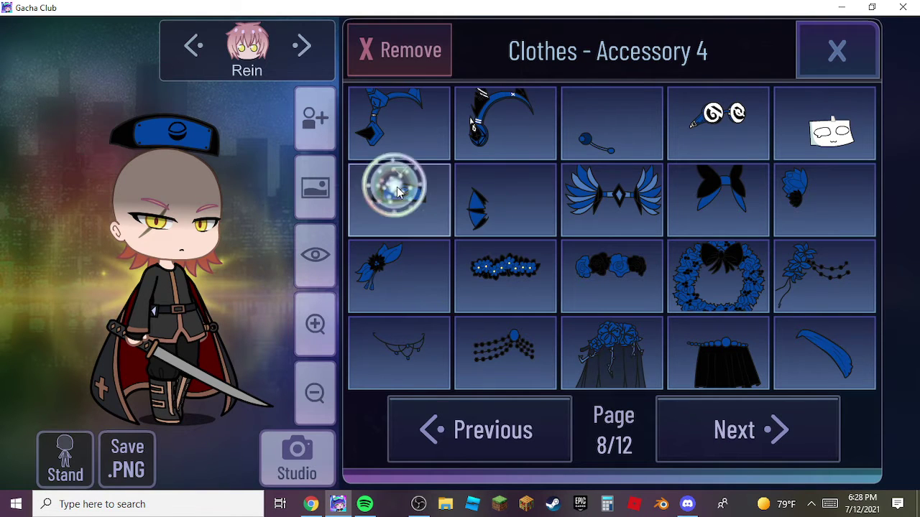
click(837, 50)
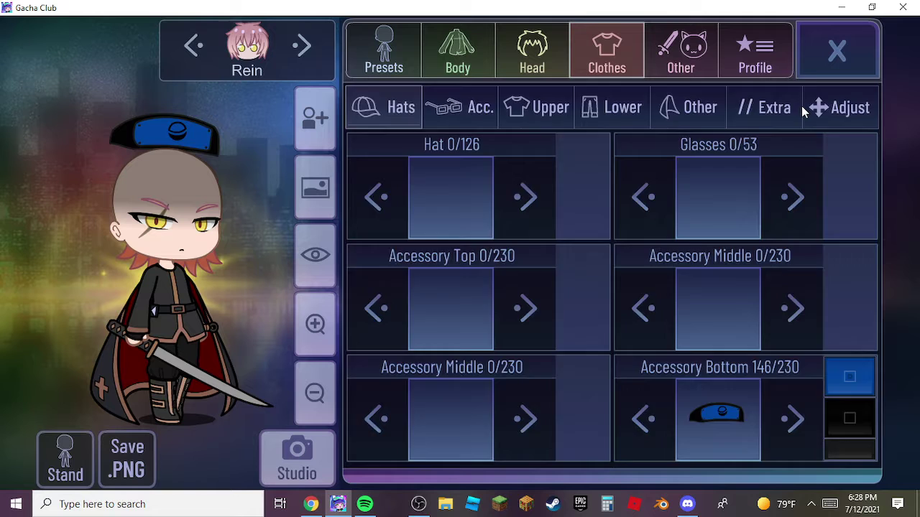
Try rotating the cape in both directions, return it to 0° and leave the adjustment screen
click(811, 108)
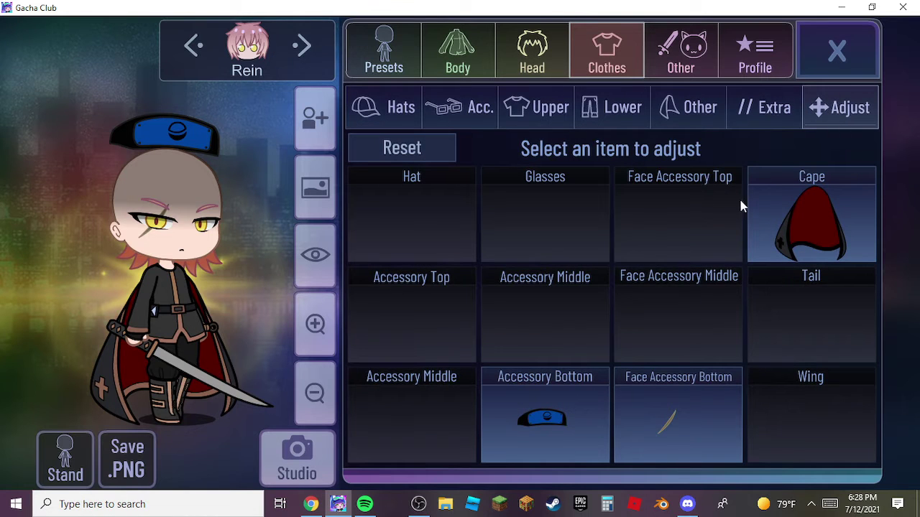
click(795, 200)
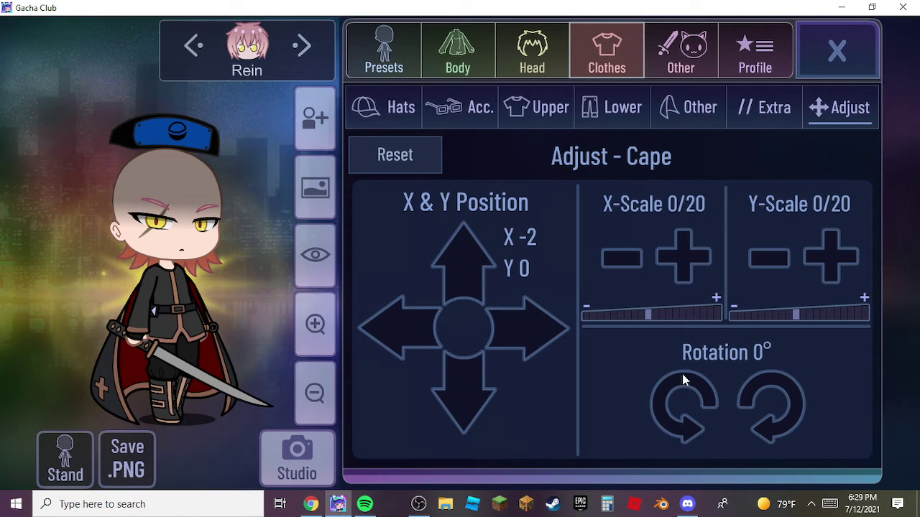
click(686, 376)
click(765, 399)
click(683, 402)
click(772, 406)
click(772, 406)
click(762, 402)
click(761, 402)
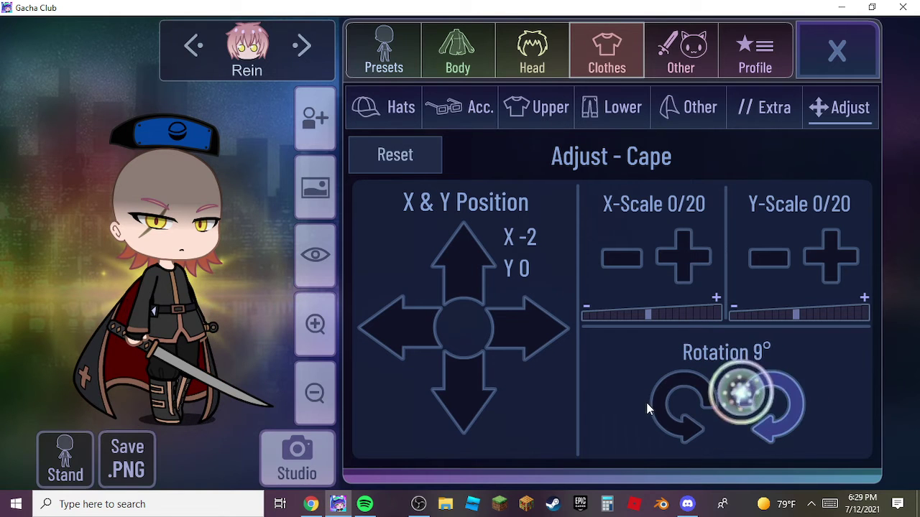
click(668, 404)
click(668, 404)
click(668, 404)
click(676, 402)
click(675, 403)
click(675, 403)
click(776, 402)
click(776, 402)
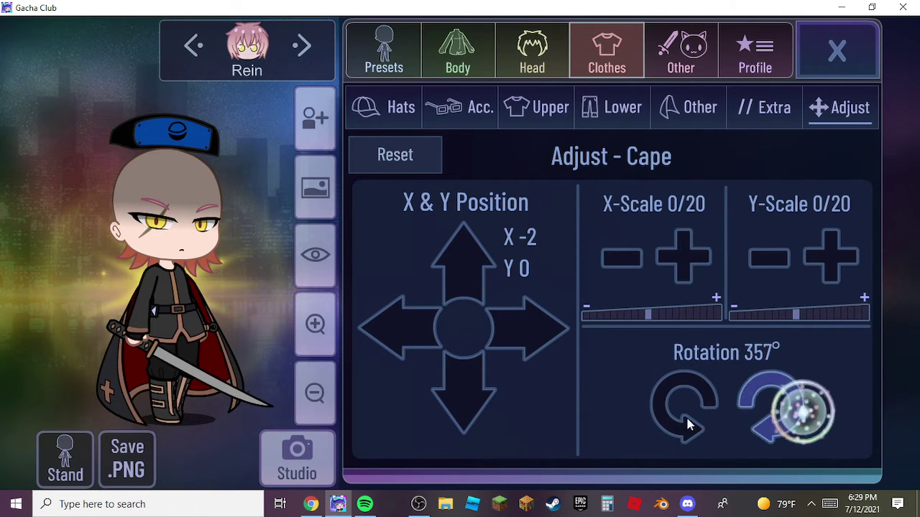
click(672, 397)
click(672, 398)
click(672, 398)
click(671, 398)
click(672, 399)
click(672, 399)
click(769, 430)
click(769, 430)
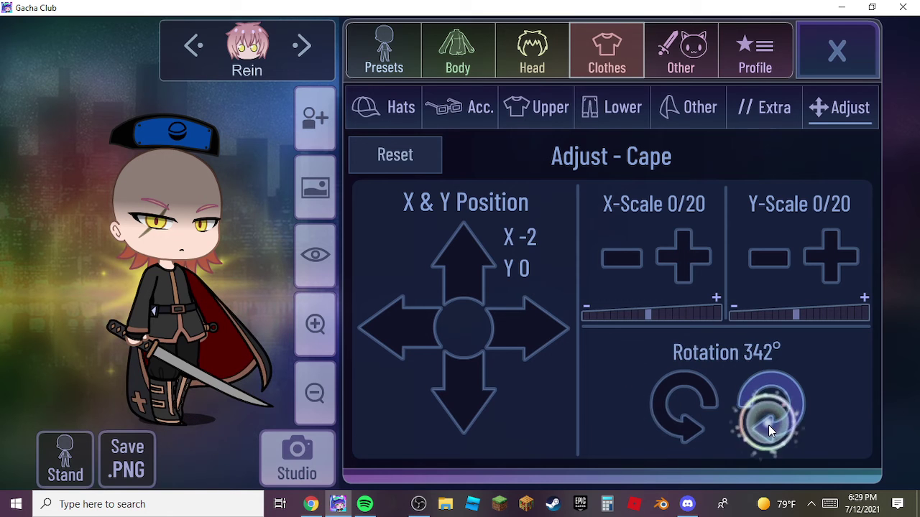
click(769, 428)
click(769, 427)
click(769, 428)
click(769, 428)
click(769, 421)
click(769, 421)
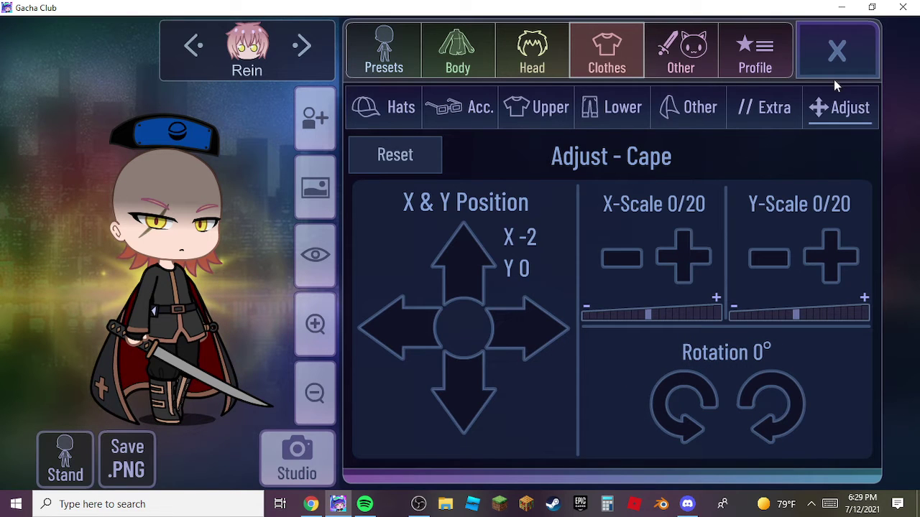
key(Escape)
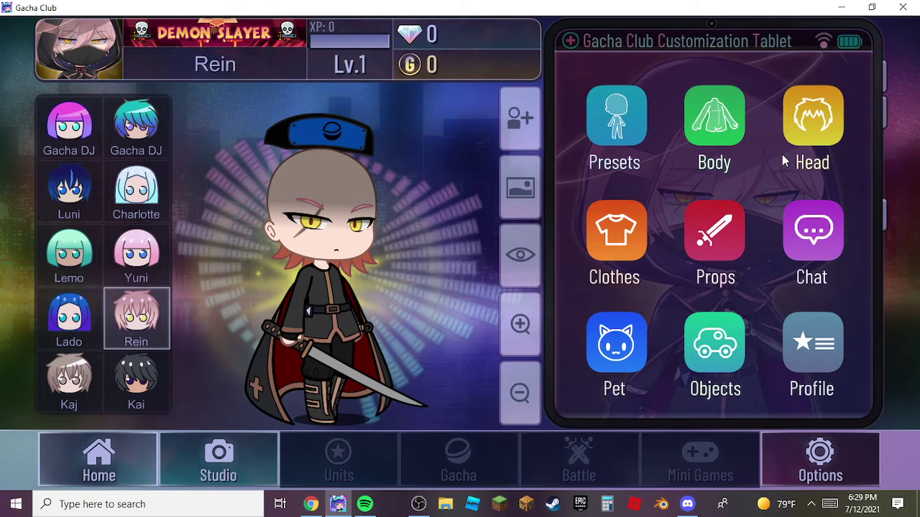
Open the head's hair settings and consult the Mitsuki image results in Chrome as a hairstyle reference
click(837, 104)
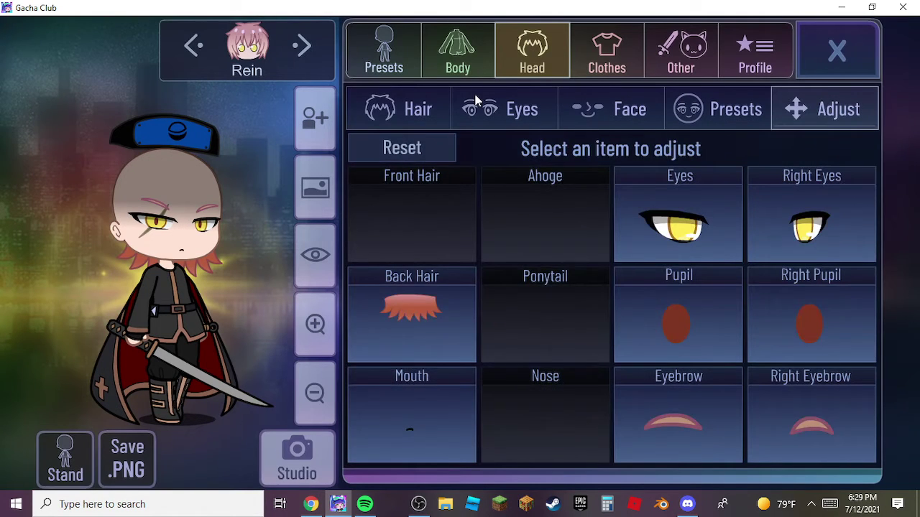
click(439, 106)
click(311, 504)
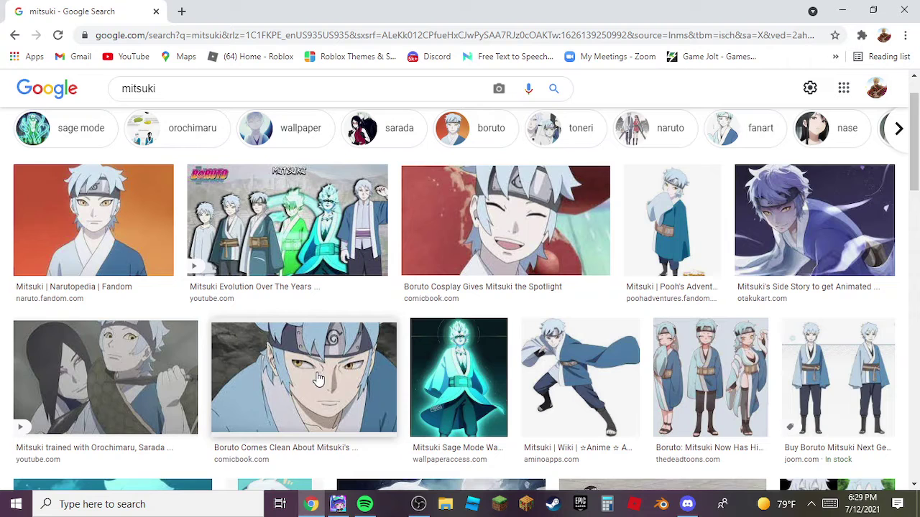
click(348, 505)
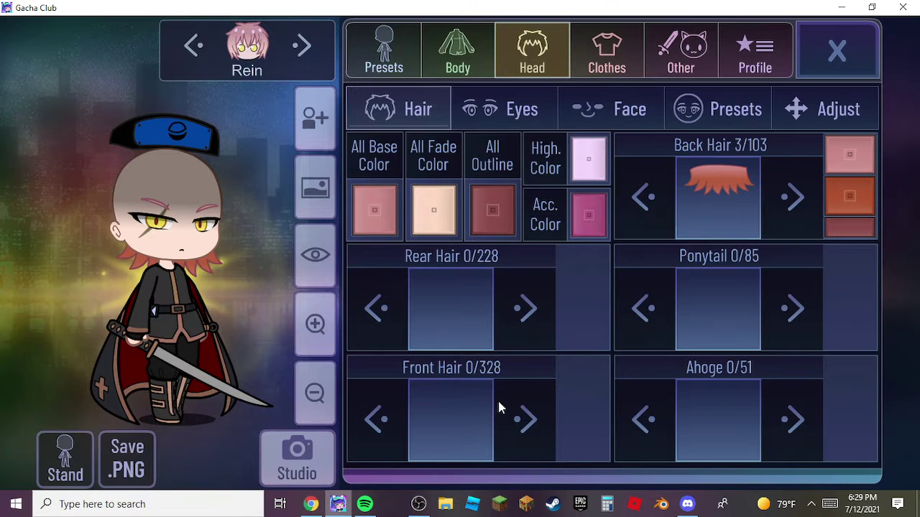
Set Rein's rear hair to the short spiky style 9/228 after trying style 6
click(452, 298)
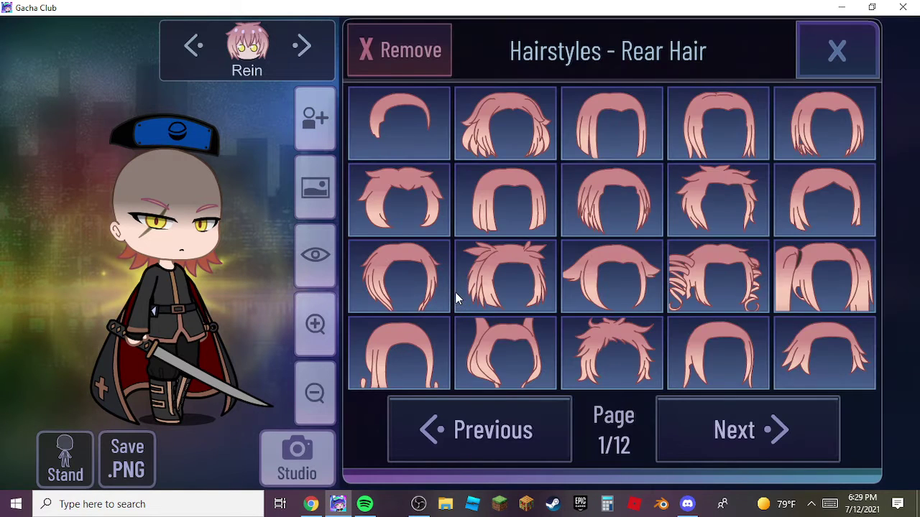
click(428, 203)
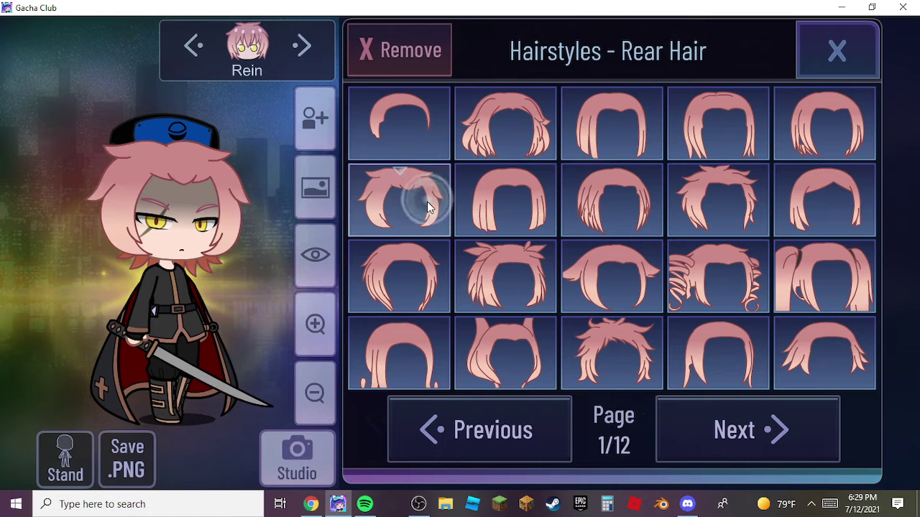
click(376, 50)
click(670, 215)
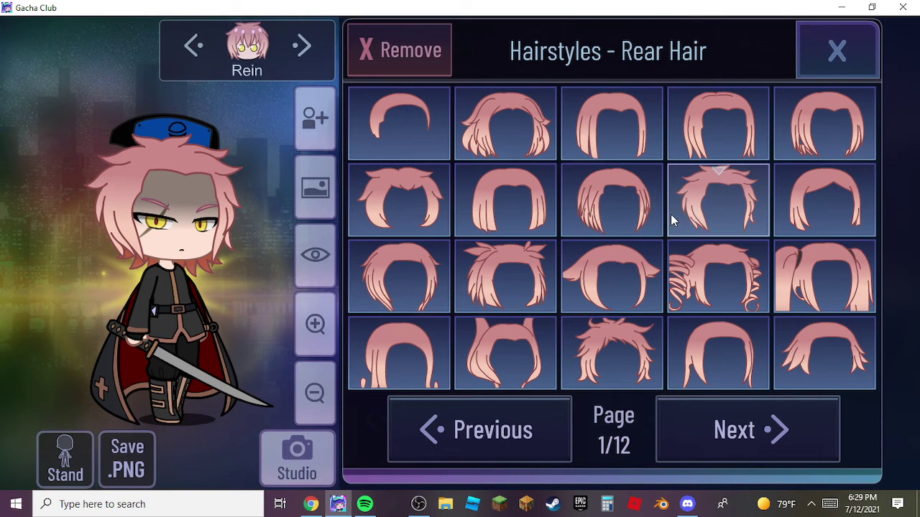
click(841, 55)
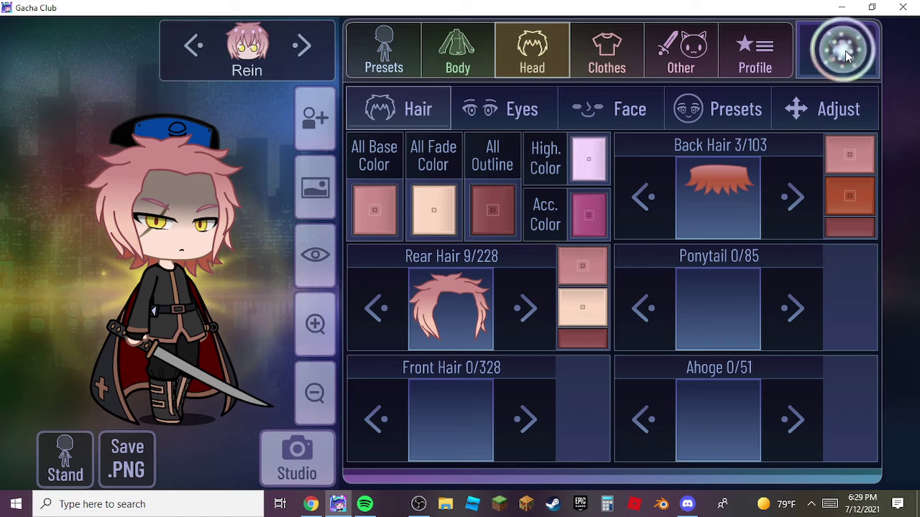
Return to the main character view and check the Mitsuki reference images in Chrome
click(845, 60)
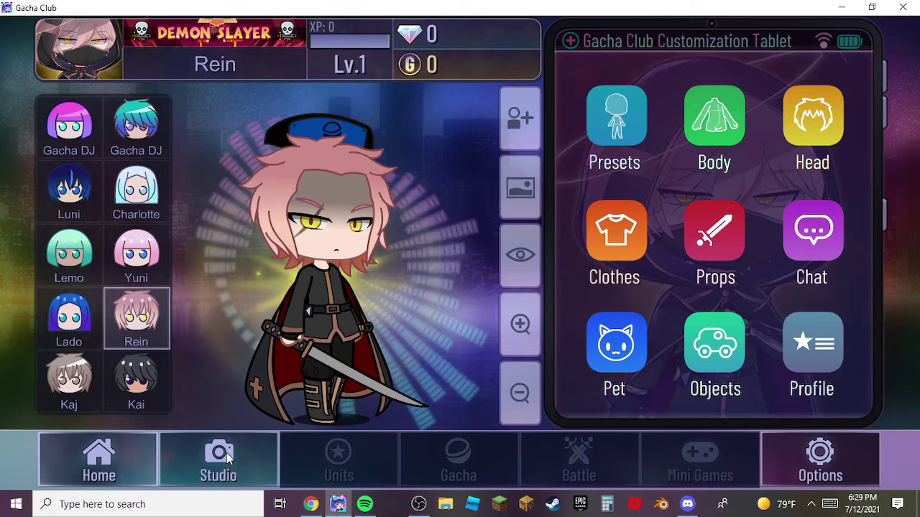
click(310, 504)
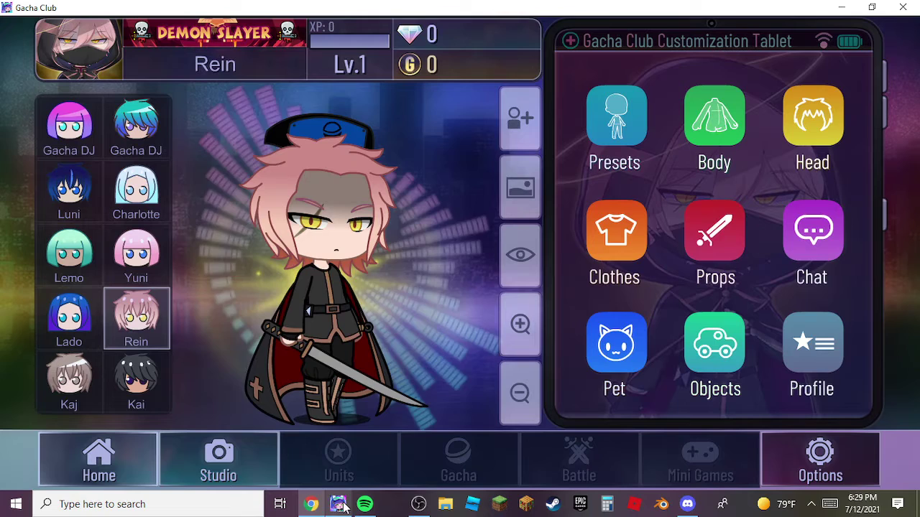
Return to Gacha Club, check the Mitsuki reference images in Chrome, and set both of Rein's eyebrows to style 21/100
click(338, 503)
click(842, 108)
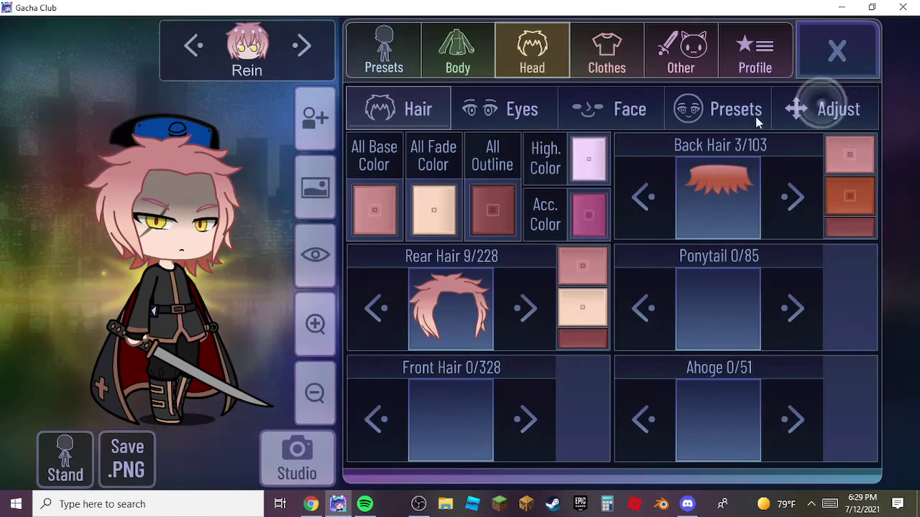
click(499, 111)
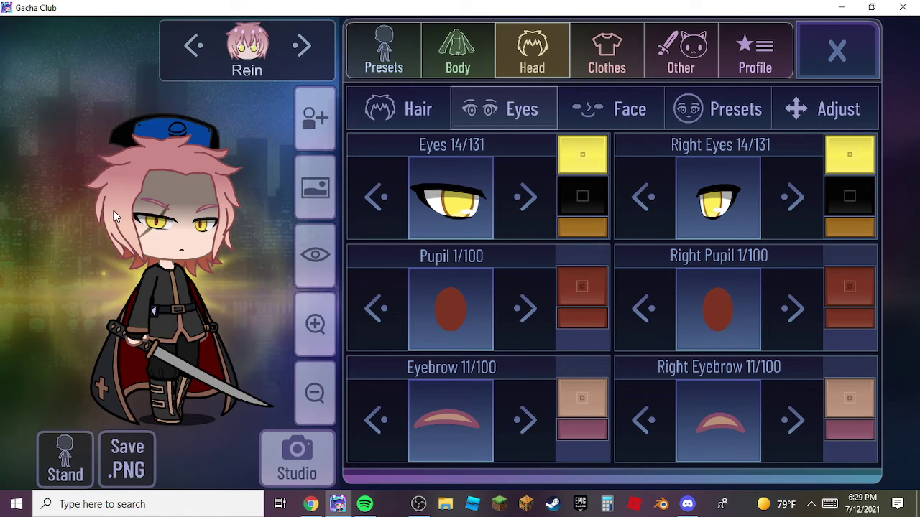
click(321, 508)
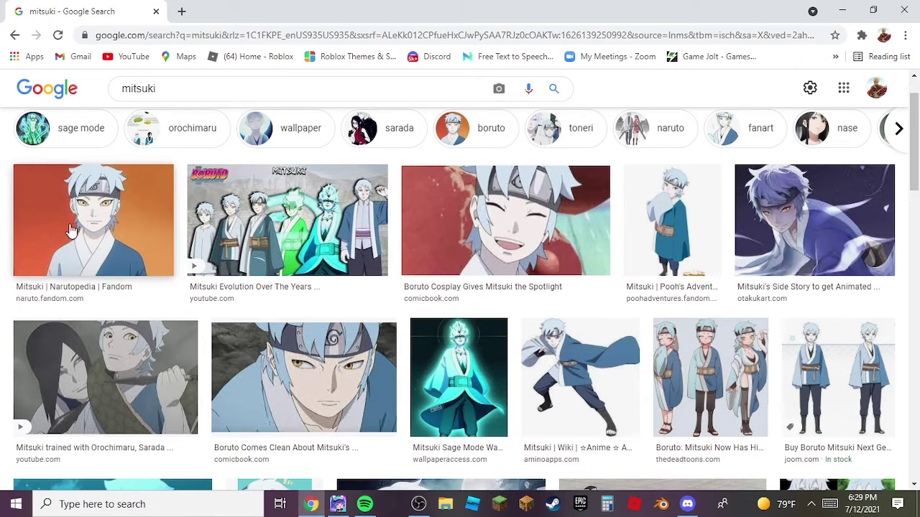
click(338, 504)
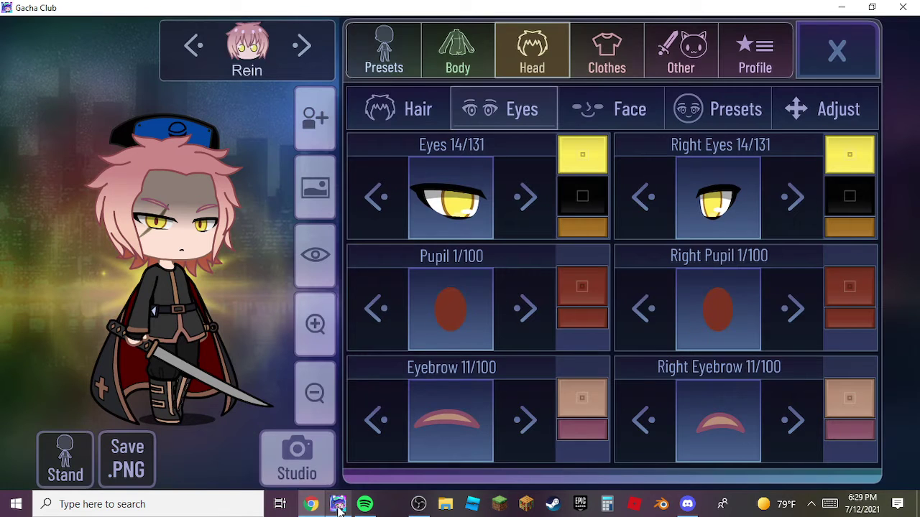
click(461, 415)
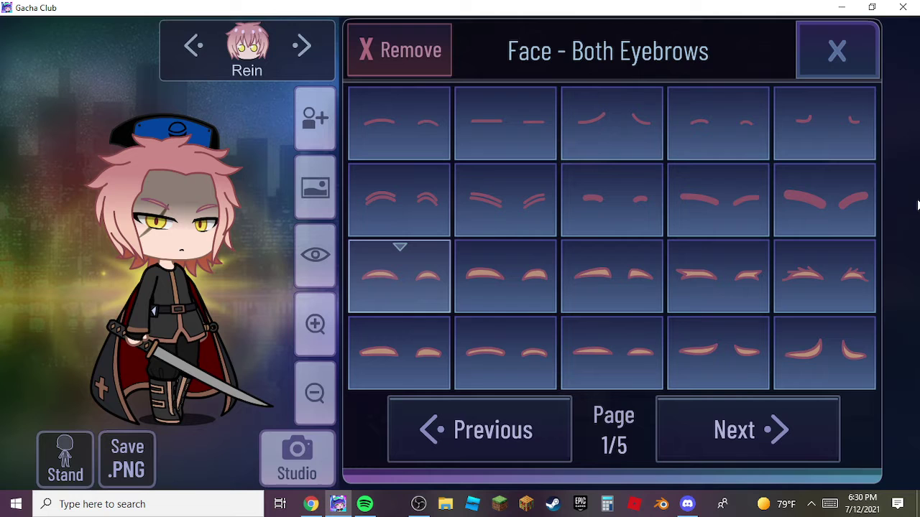
click(758, 430)
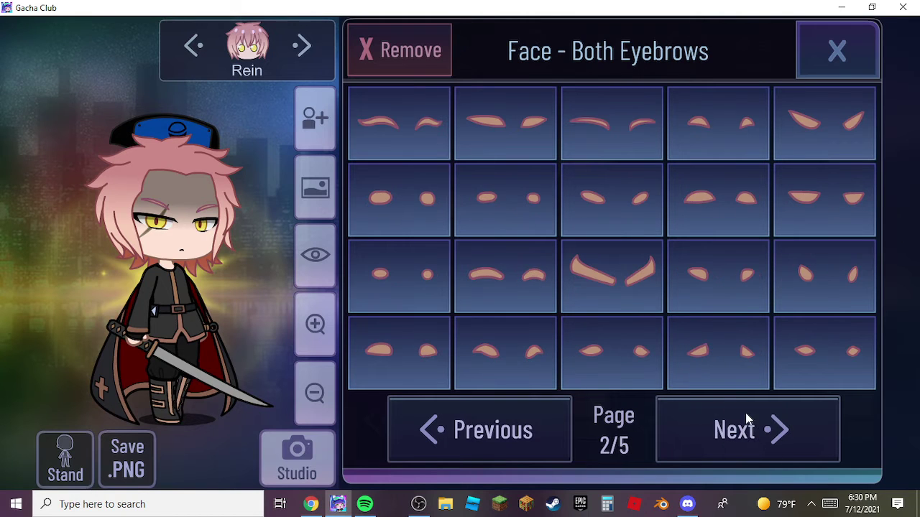
click(406, 135)
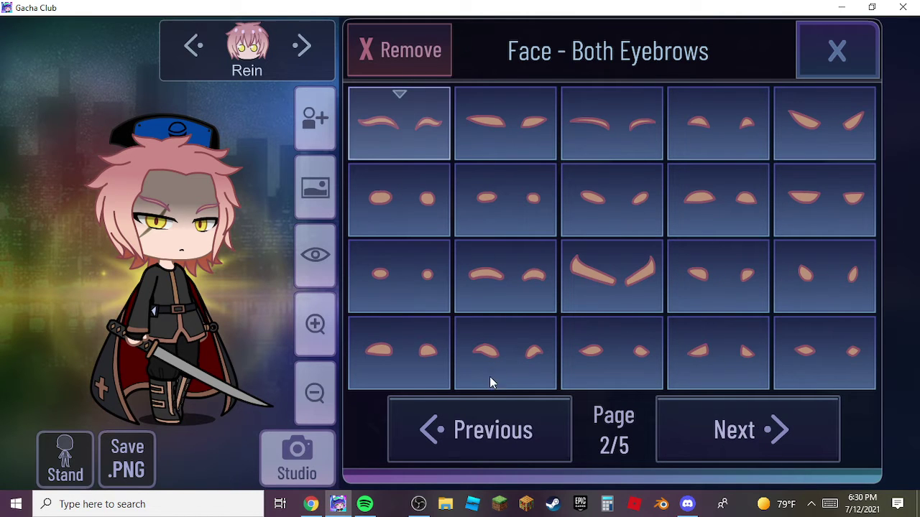
click(847, 42)
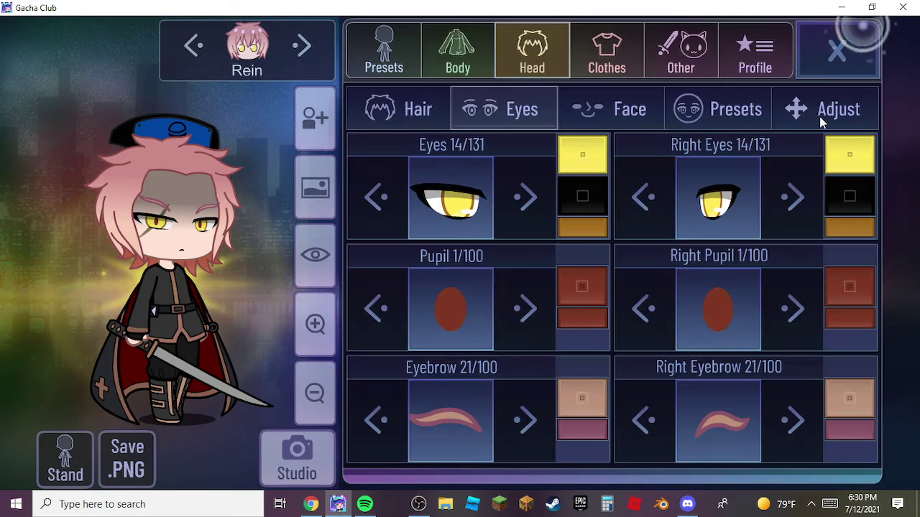
Change Rein's mouth to the small open white smile, style 39/256
click(623, 108)
click(451, 309)
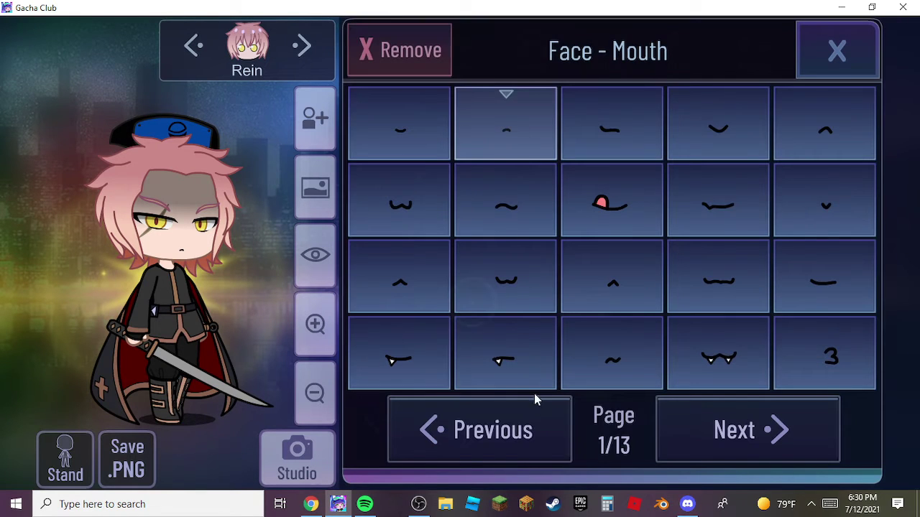
click(745, 417)
click(714, 354)
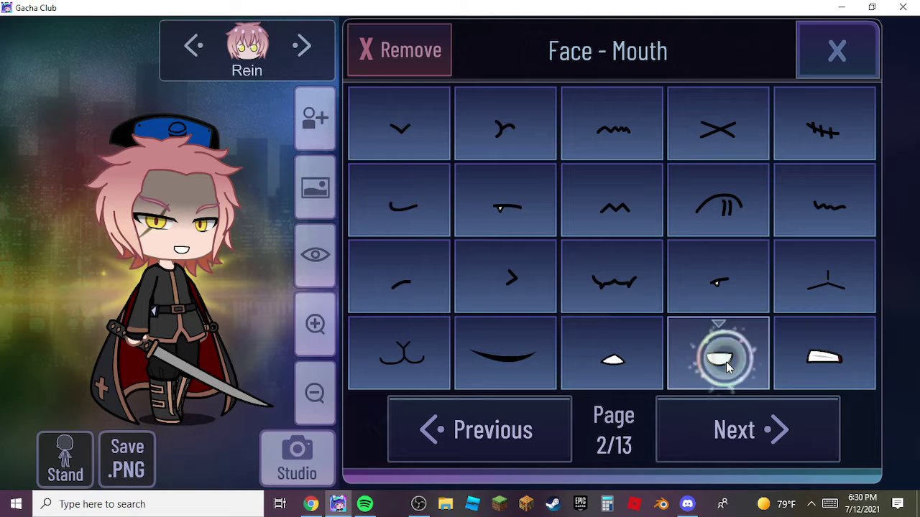
click(776, 445)
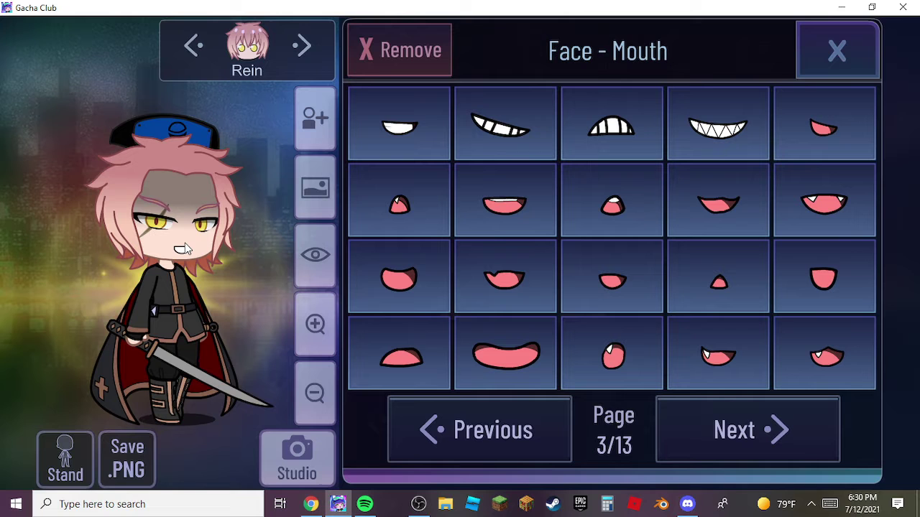
click(856, 66)
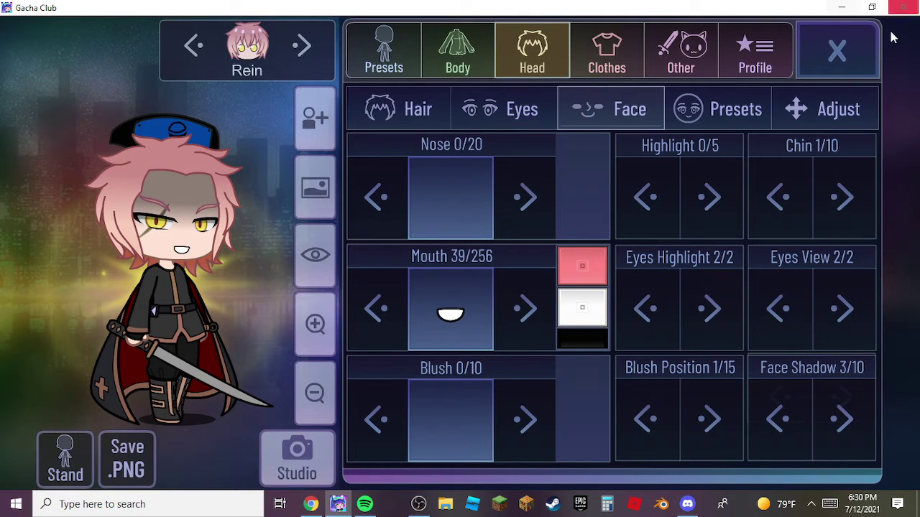
Remove both the top and bottom belt/skirt items from Rein's upper clothing
click(628, 55)
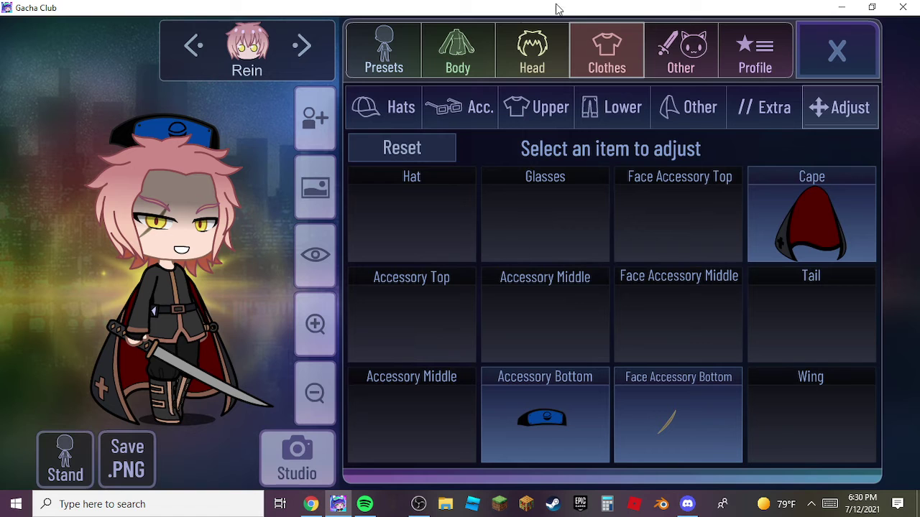
click(544, 107)
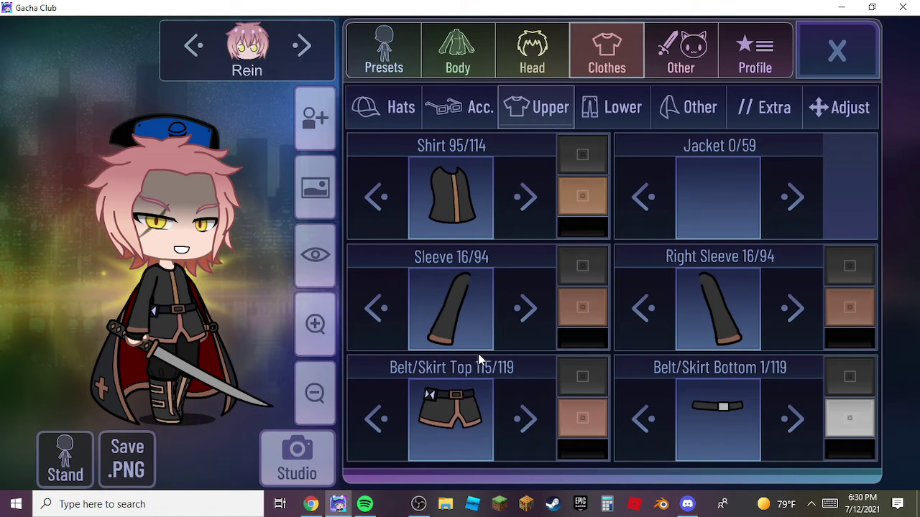
click(443, 424)
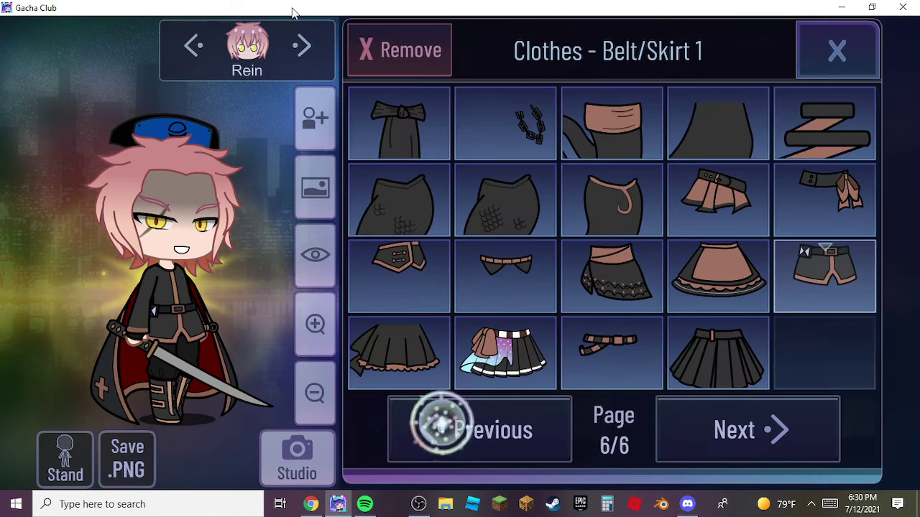
click(368, 39)
click(834, 49)
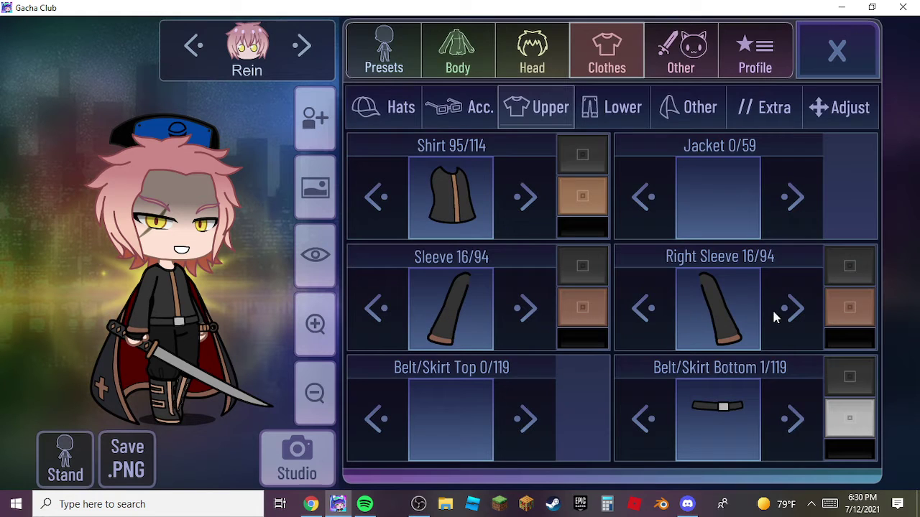
click(721, 393)
click(421, 40)
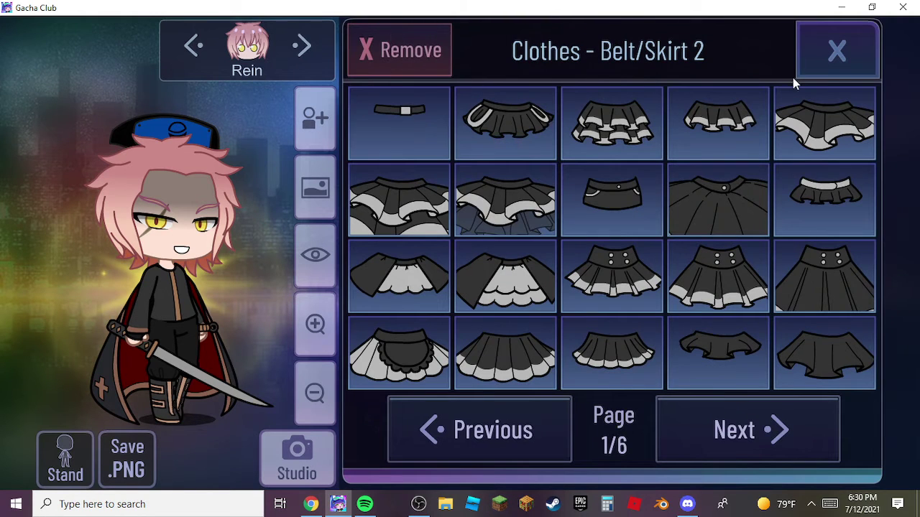
click(856, 45)
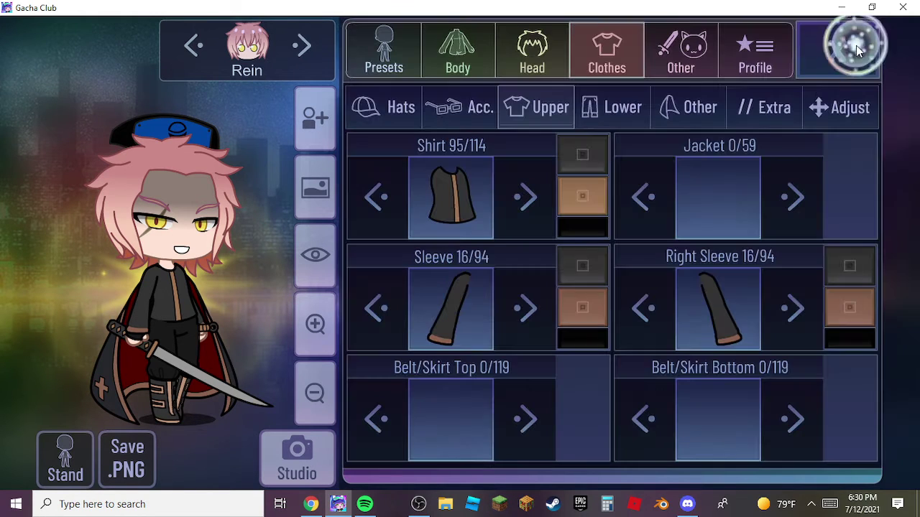
Consult the Mitsuki images in Chrome and change Rein's shirt to the kimono-style wrap top 47/114
click(465, 209)
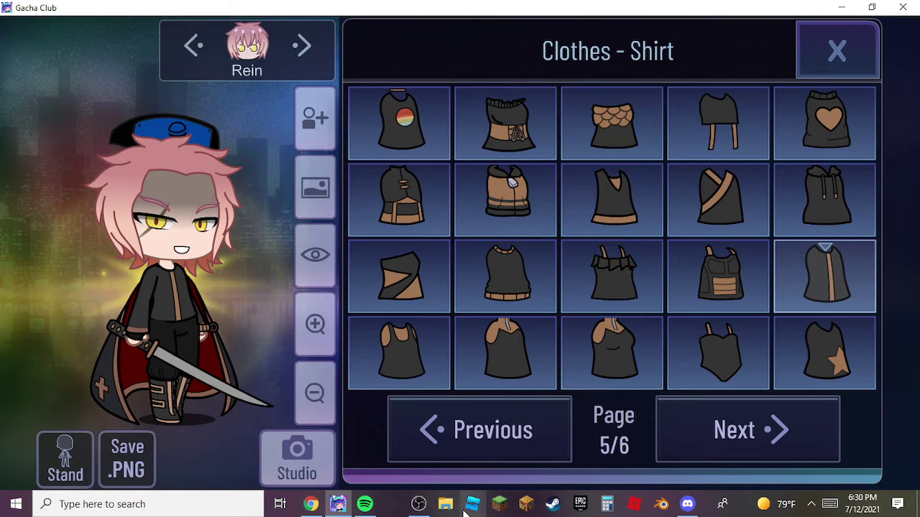
click(311, 504)
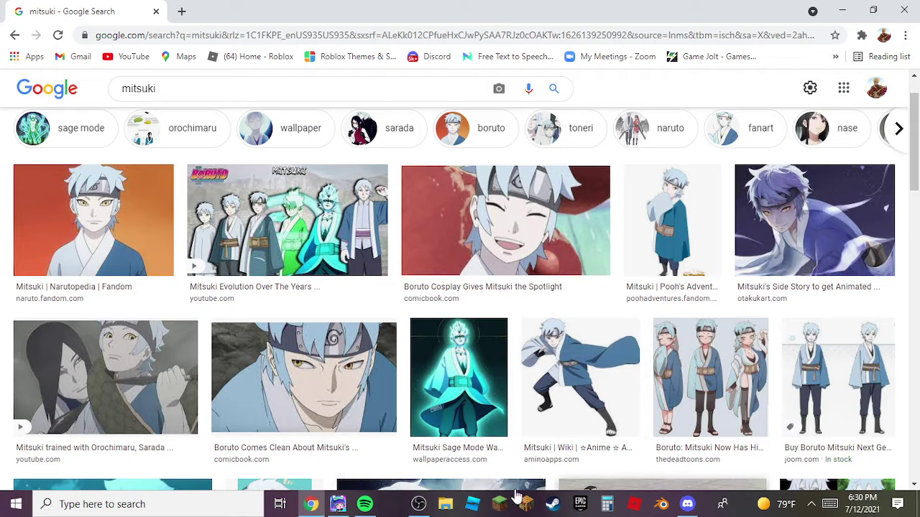
click(337, 503)
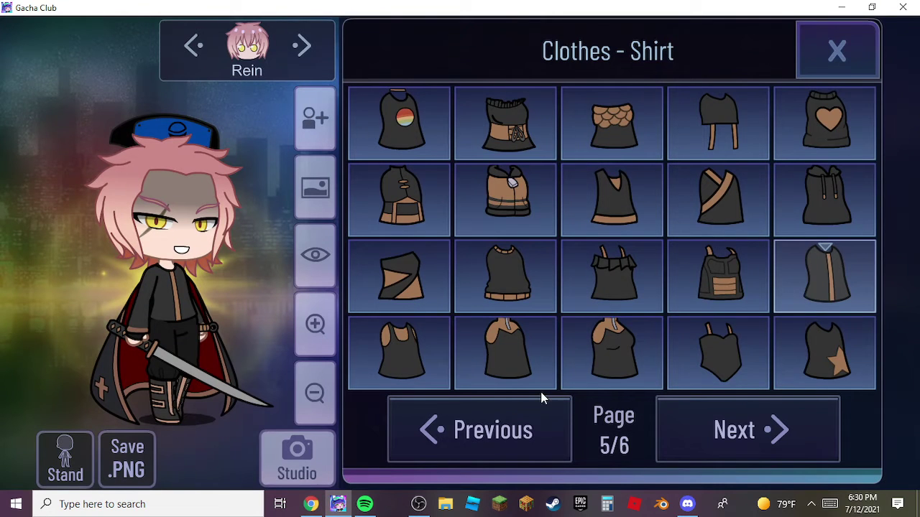
click(445, 438)
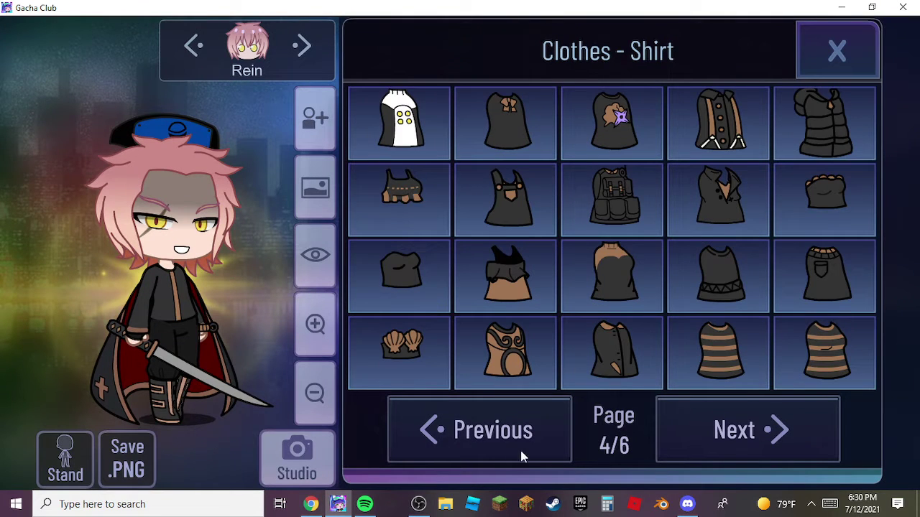
click(521, 451)
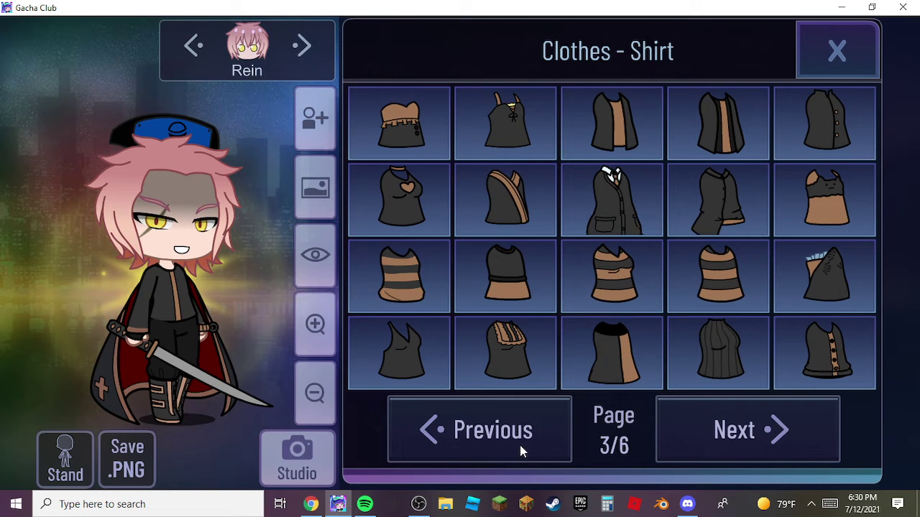
click(524, 181)
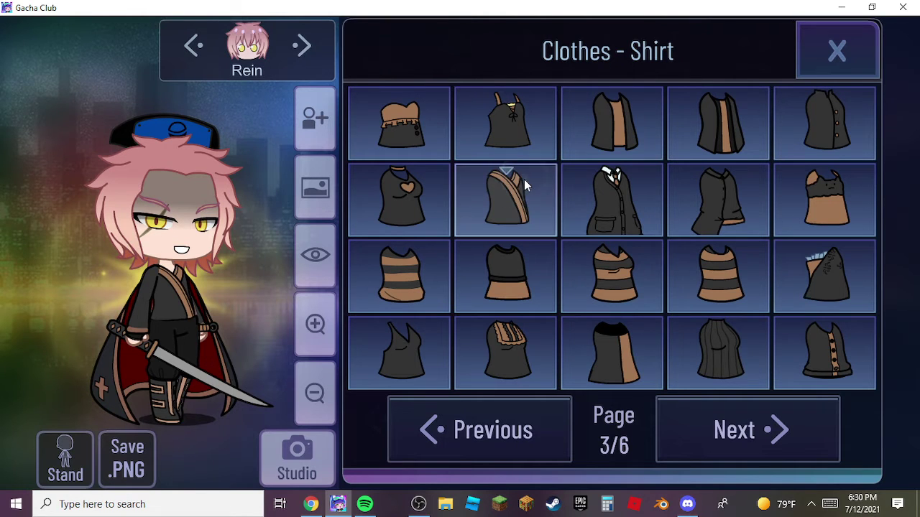
click(848, 68)
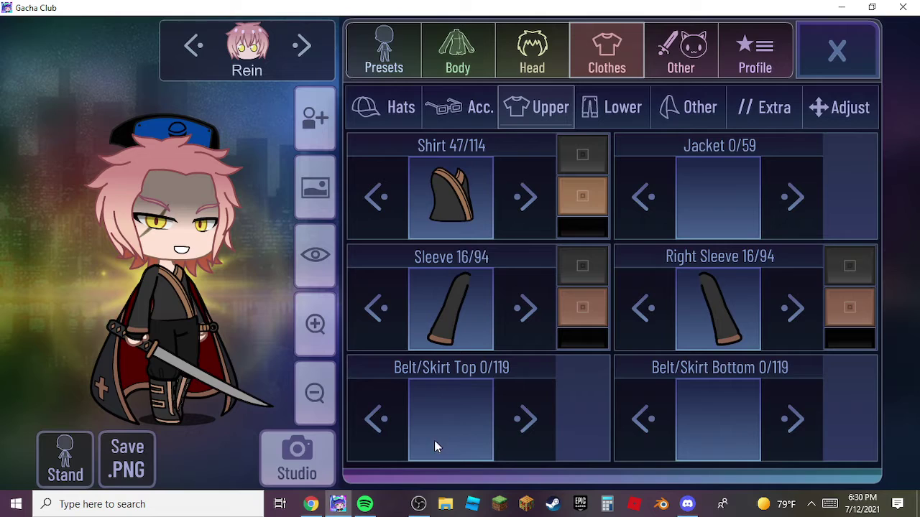
Check the outfit colors in the Chrome reference images and set the shirt's sub color to white
click(319, 505)
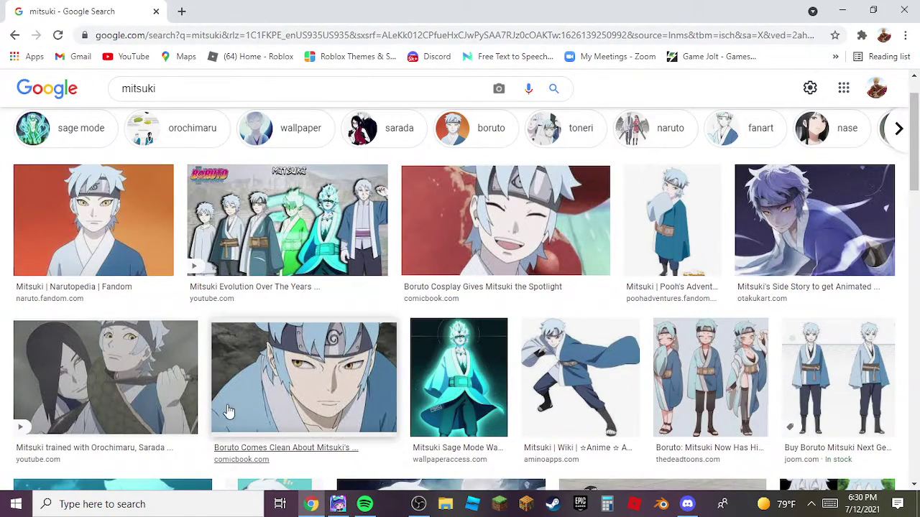
click(336, 505)
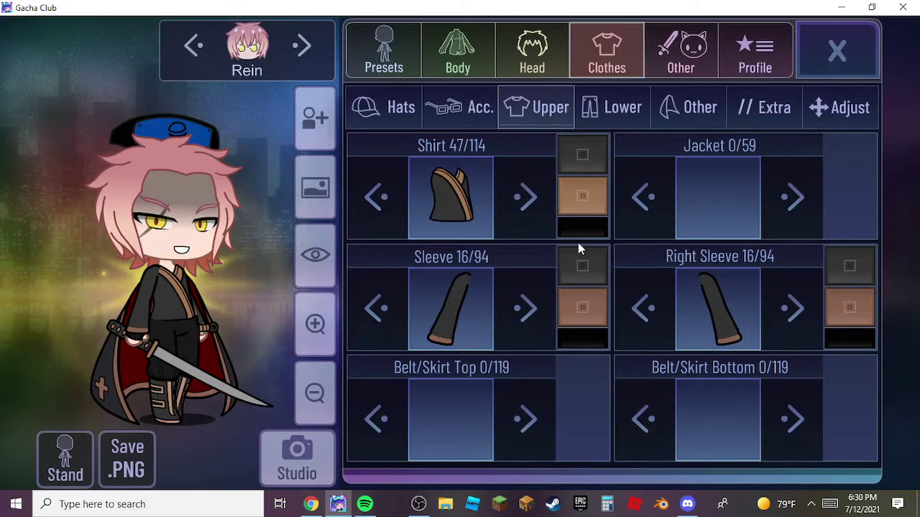
click(579, 195)
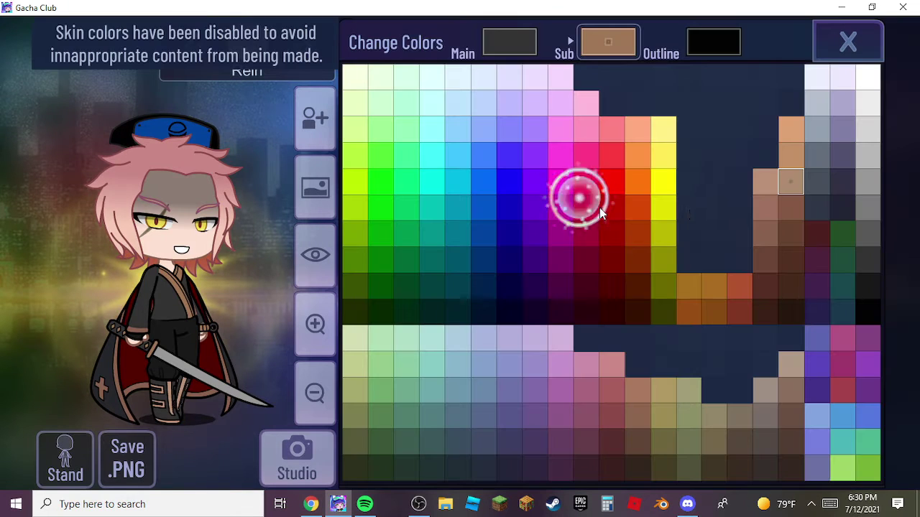
click(867, 78)
click(851, 40)
Set the shirt's main color to bright blue after trying cyan
click(582, 142)
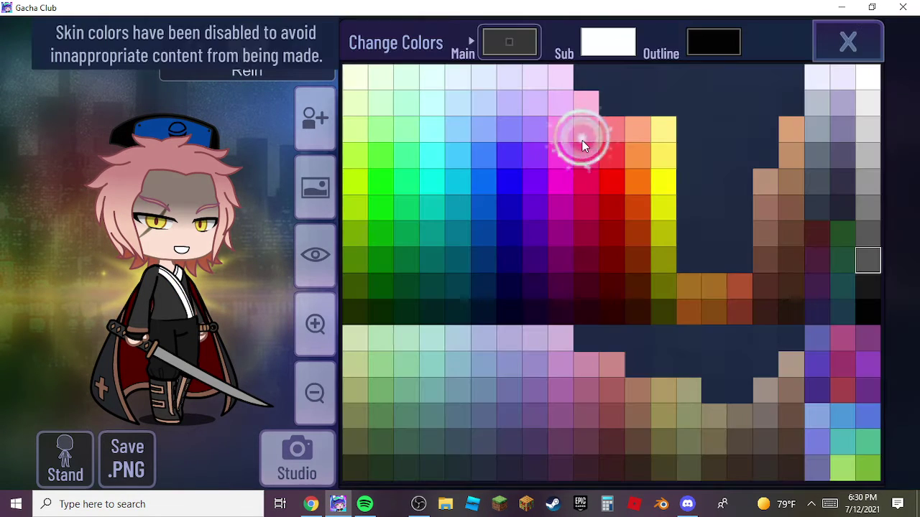
click(525, 183)
click(459, 181)
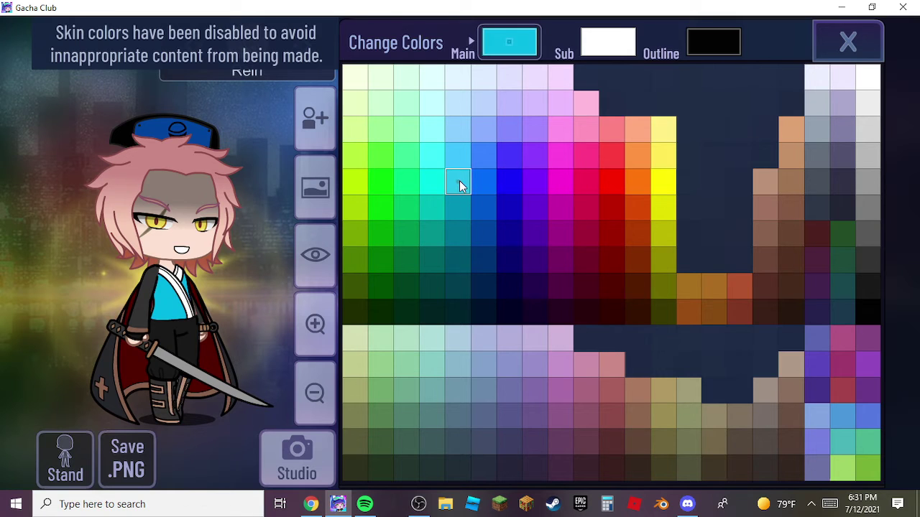
click(483, 180)
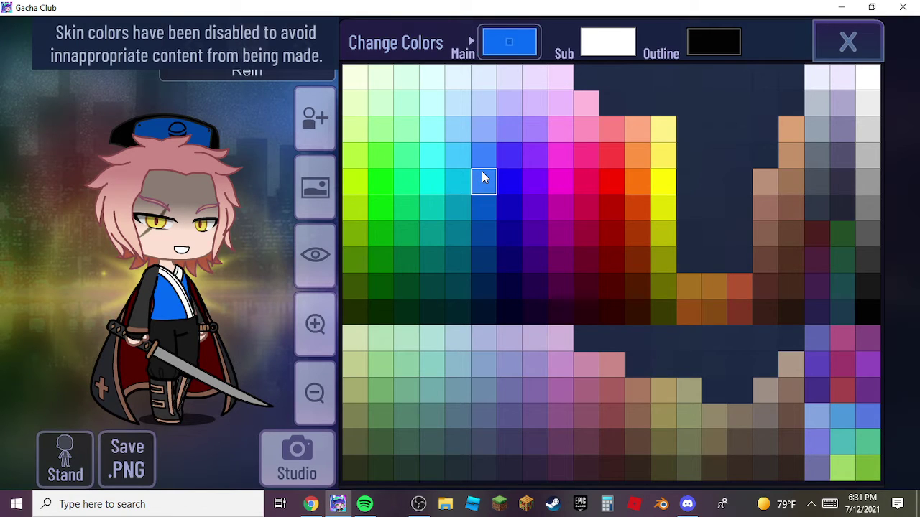
click(877, 48)
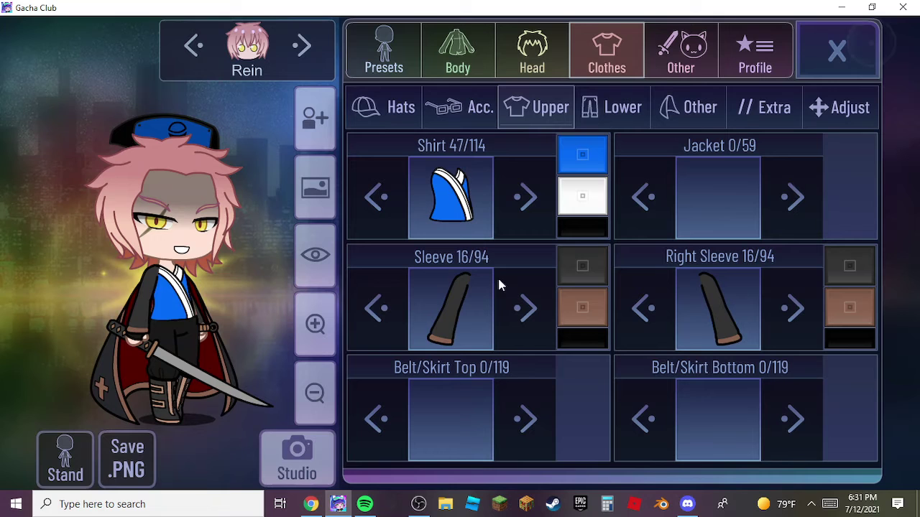
Examine the Mitsuki reference images in Chrome for the look of his kimono sleeves, and return to Gacha Club
click(321, 506)
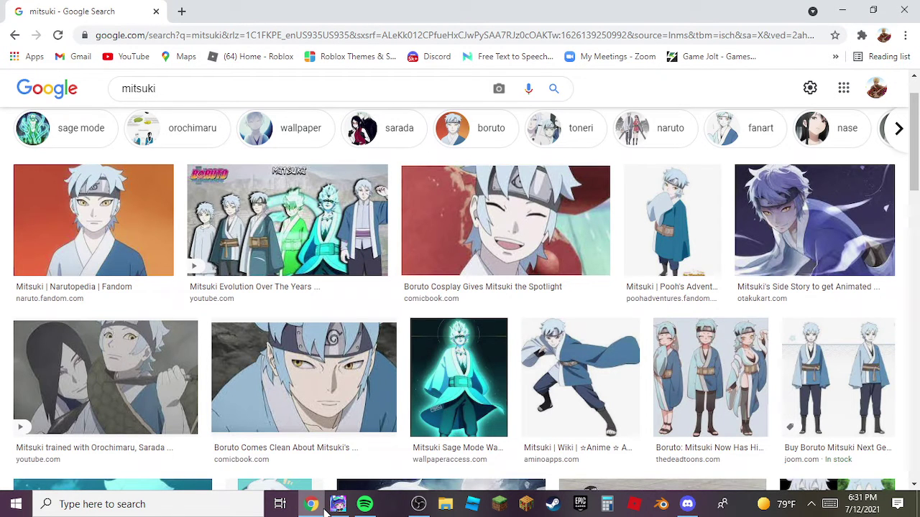
scroll(244, 352, down, 2)
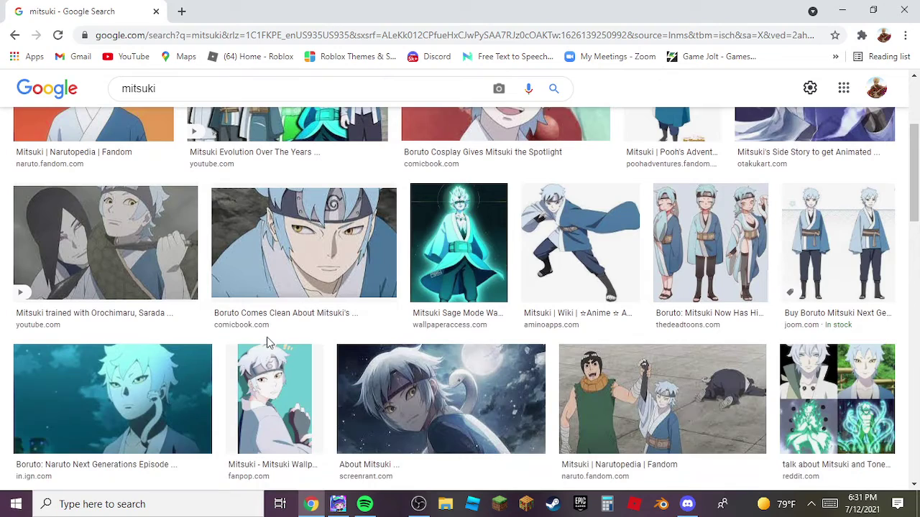
scroll(266, 343, down, 3)
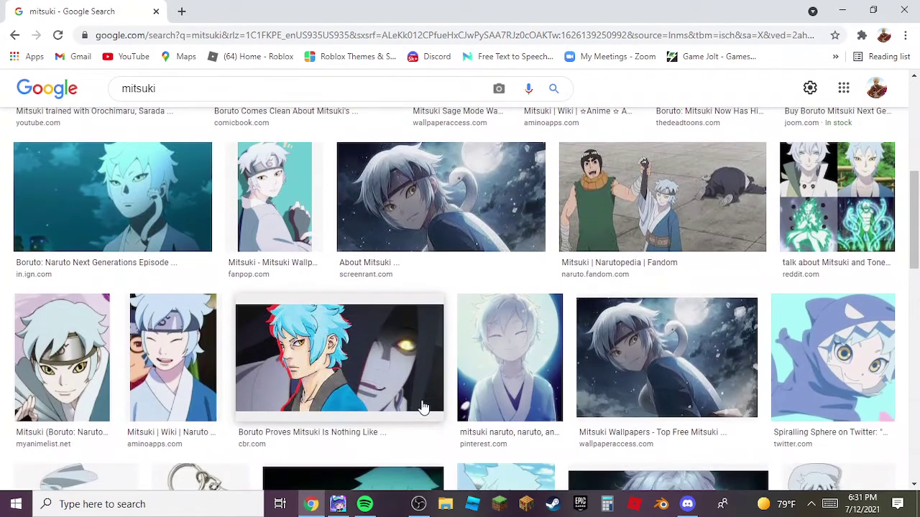
scroll(462, 417, up, 1)
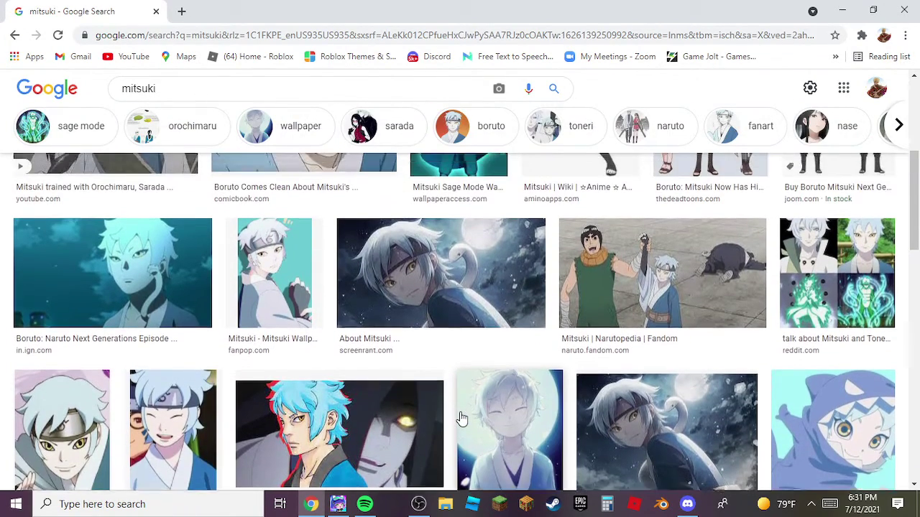
scroll(462, 418, up, 3)
scroll(463, 424, up, 3)
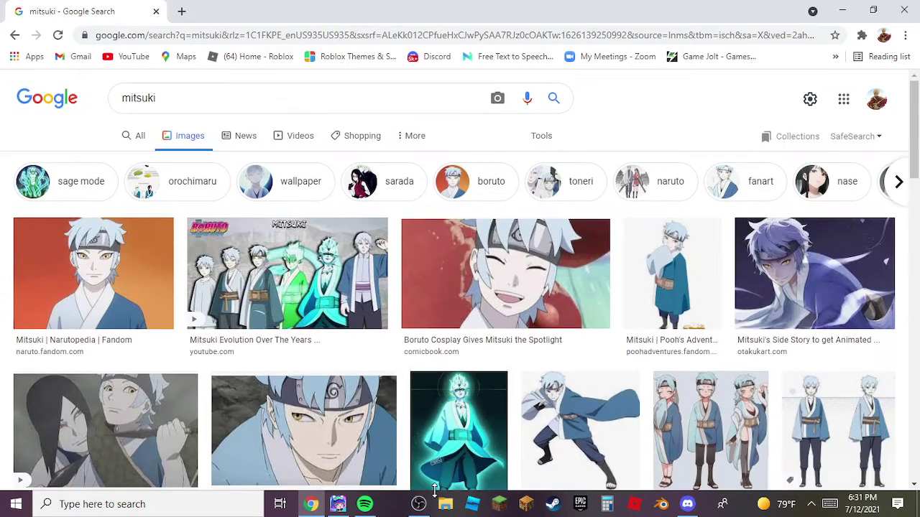
click(352, 506)
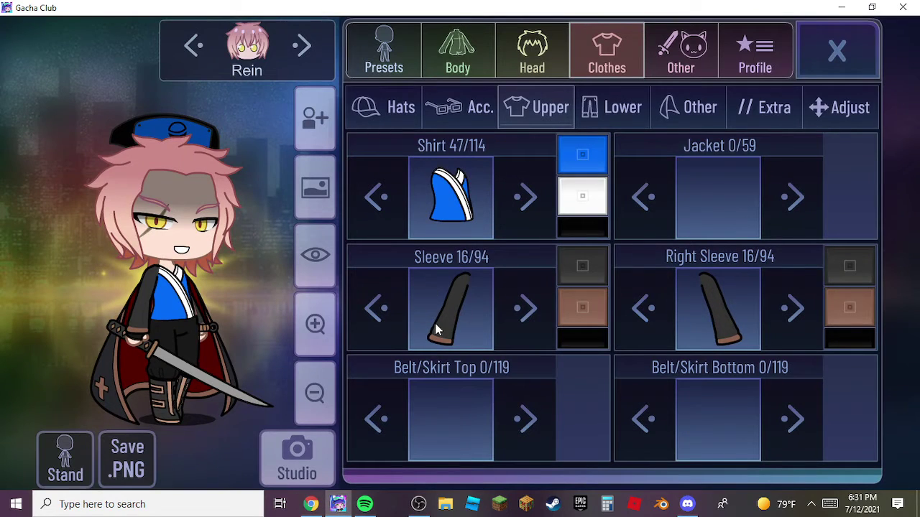
Compare several styles for both of Rein's sleeves and choose the plain long sleeve 20/94
click(436, 329)
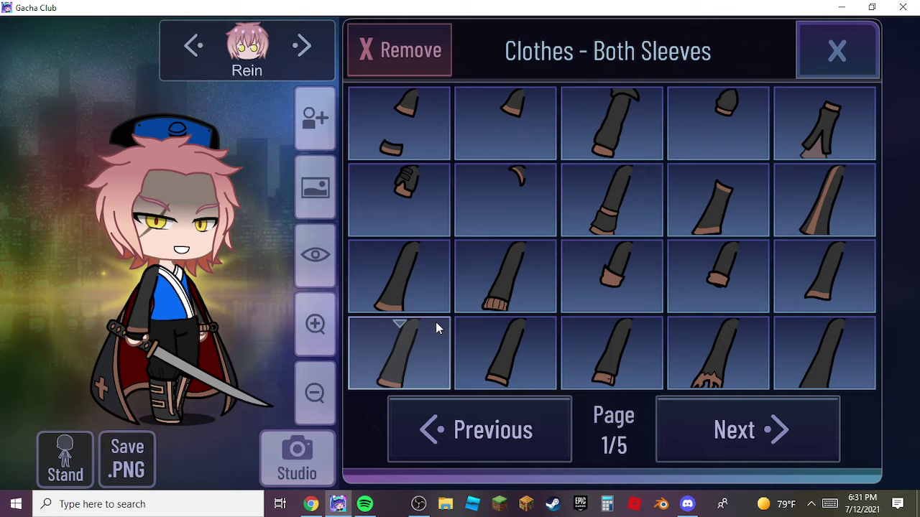
click(401, 285)
click(813, 352)
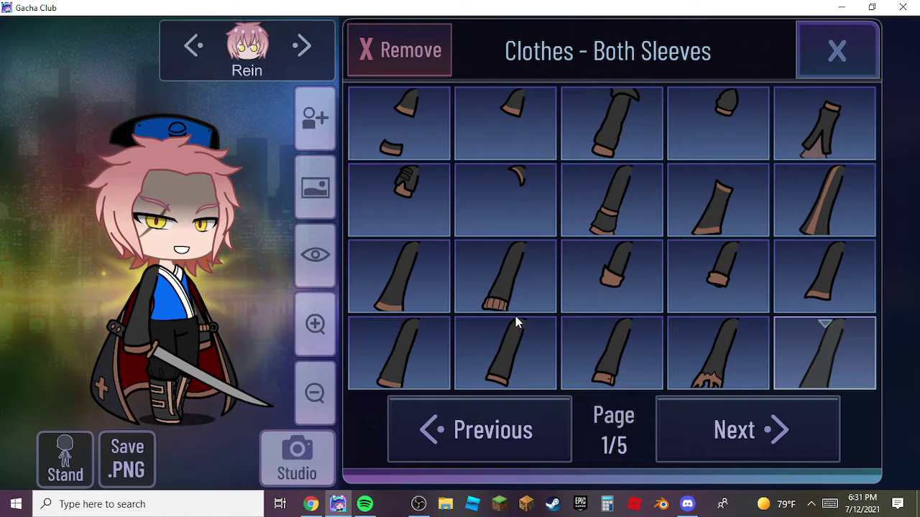
click(553, 231)
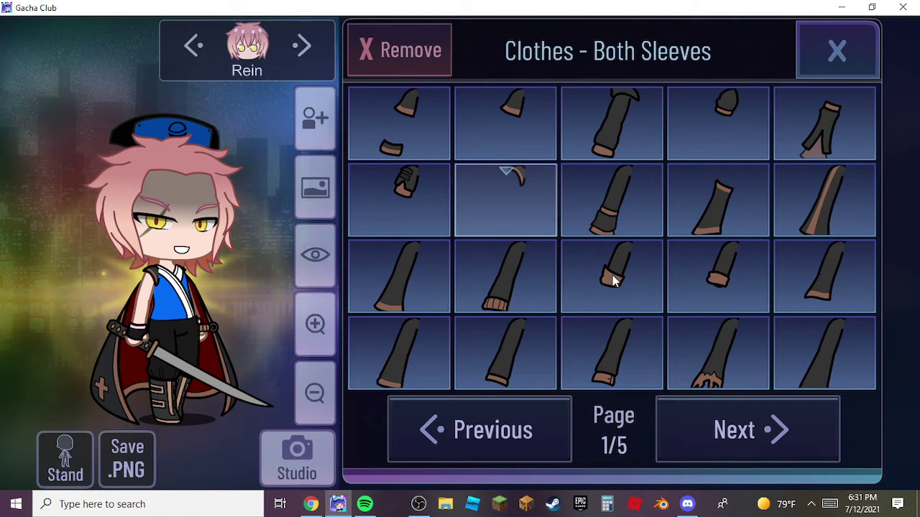
click(820, 347)
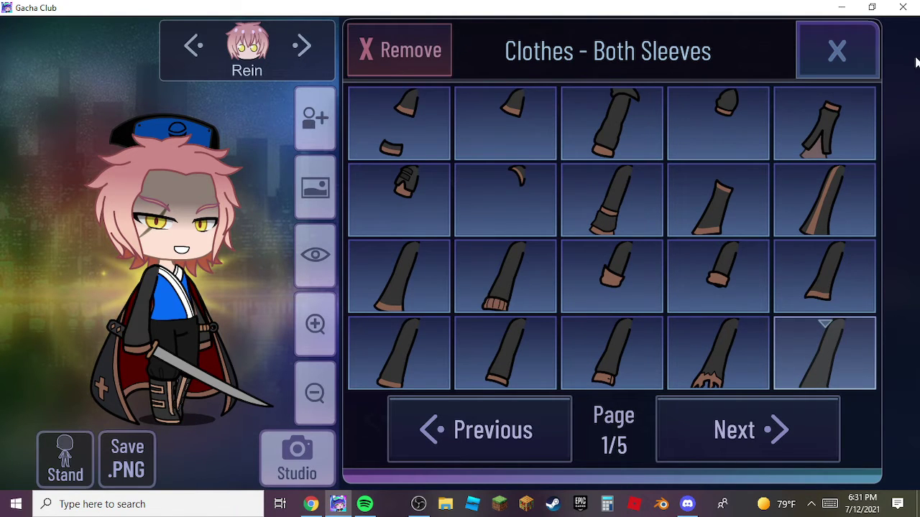
click(809, 68)
Check the Mitsuki images in Chrome and set both sleeves' main color to the shirt's bright blue
click(311, 504)
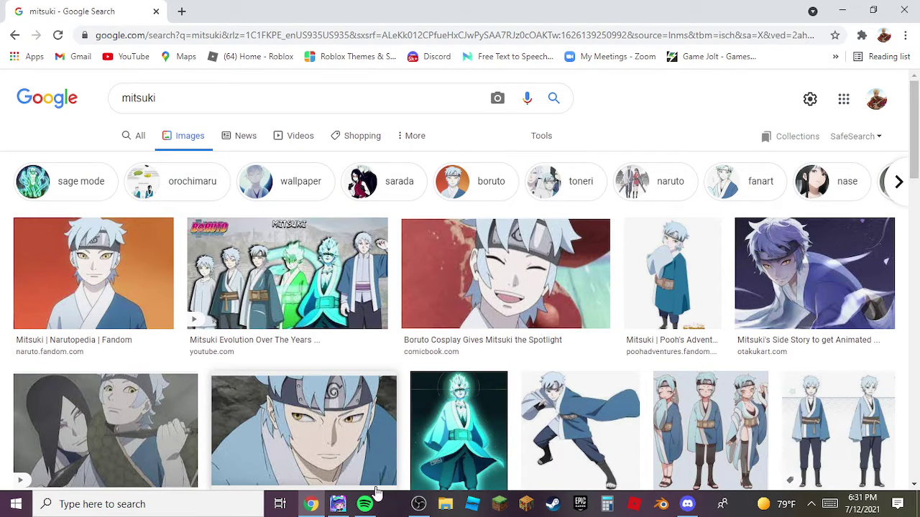
click(338, 503)
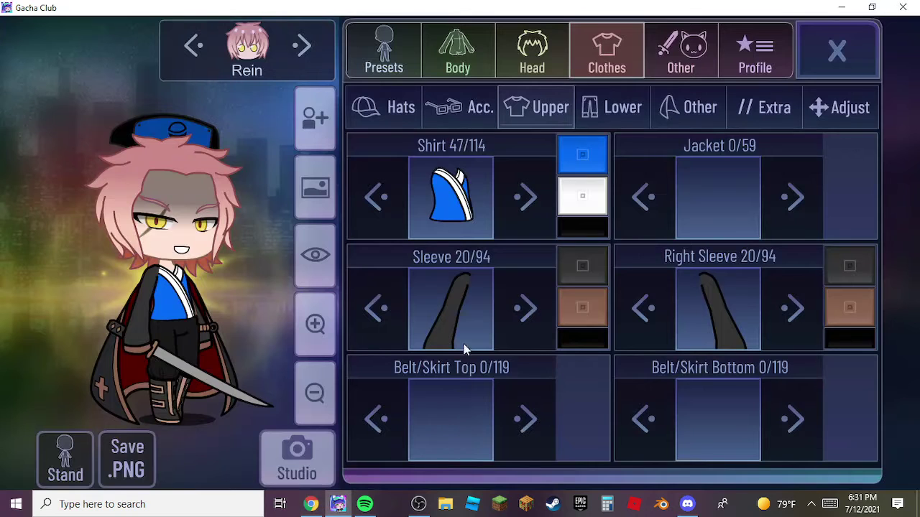
click(582, 263)
click(486, 183)
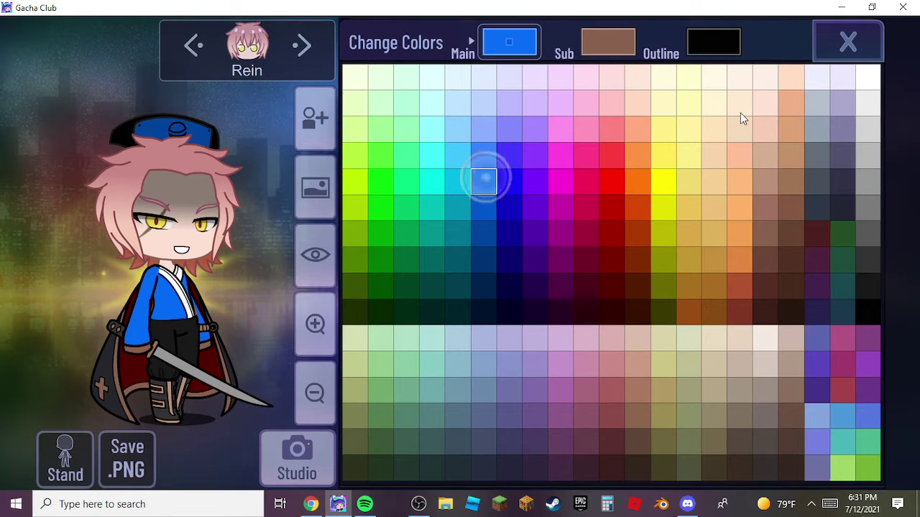
click(850, 45)
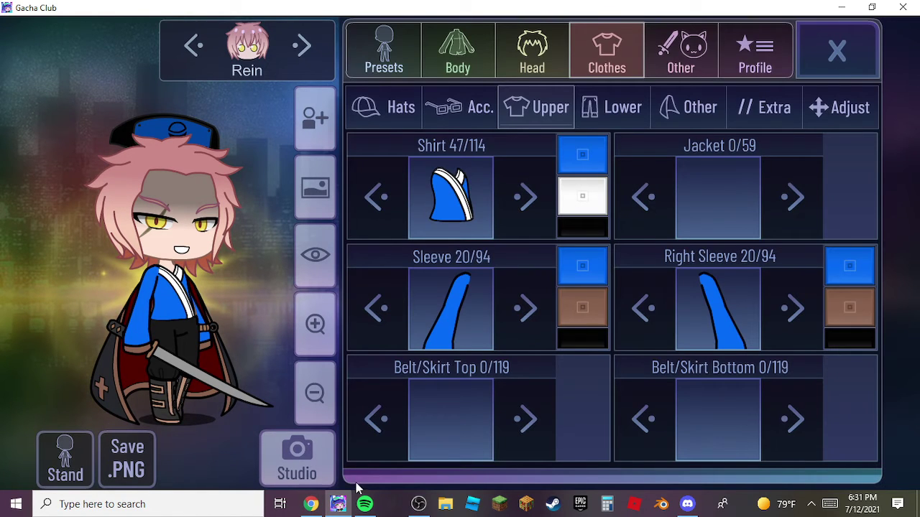
click(602, 334)
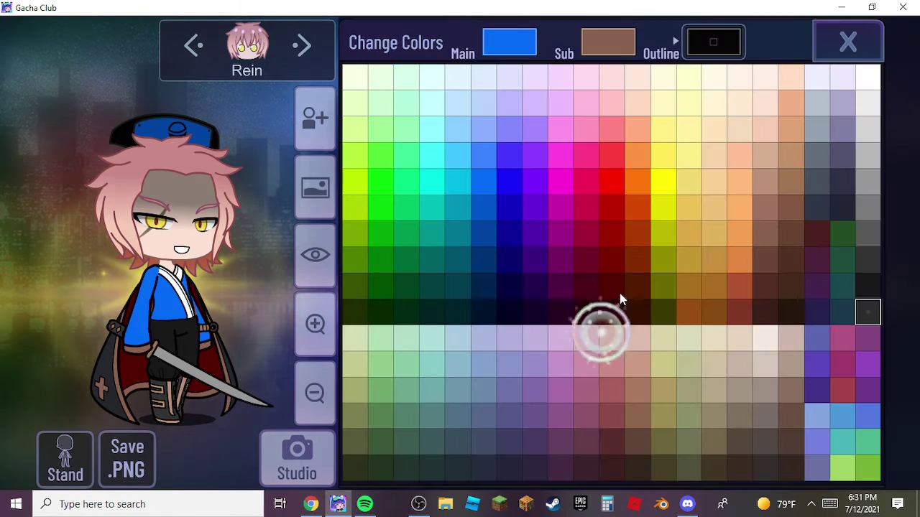
click(507, 203)
click(509, 232)
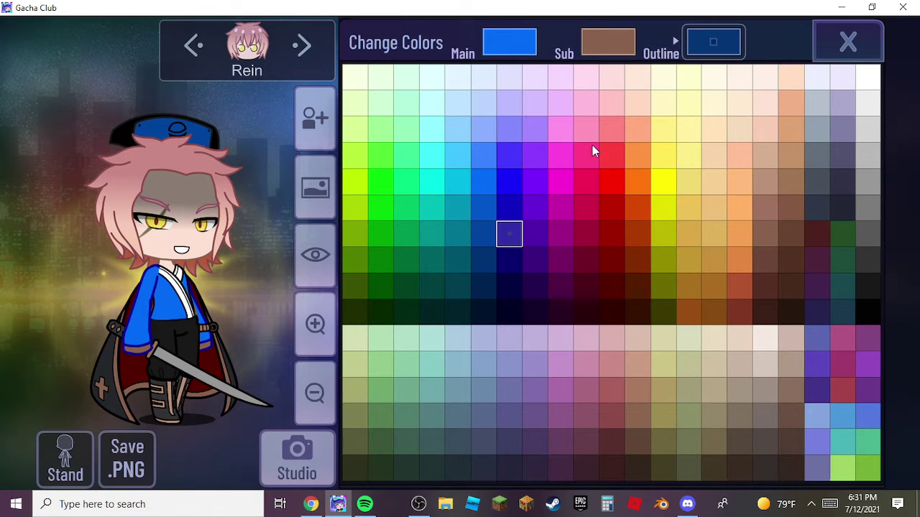
click(862, 308)
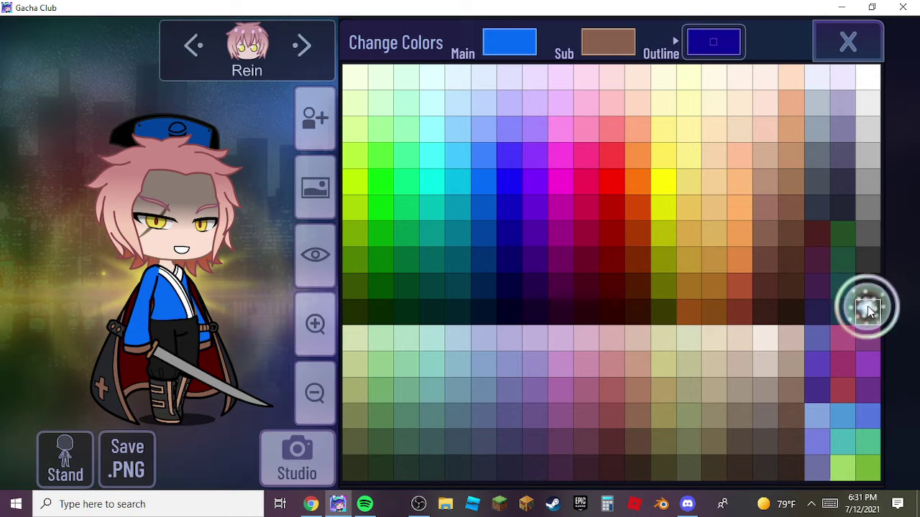
click(866, 45)
Set the sub color of both sleeves to deep blue so the cuffs contrast with the bright blue
click(596, 307)
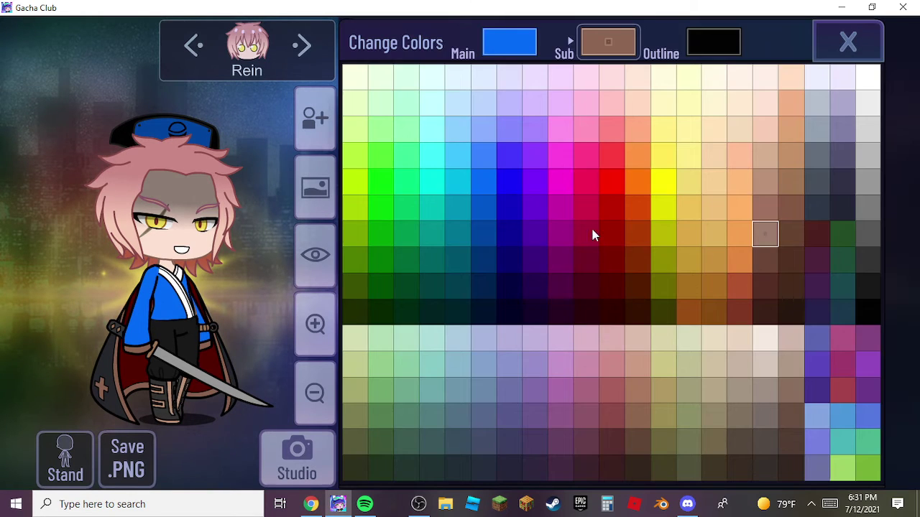
click(525, 180)
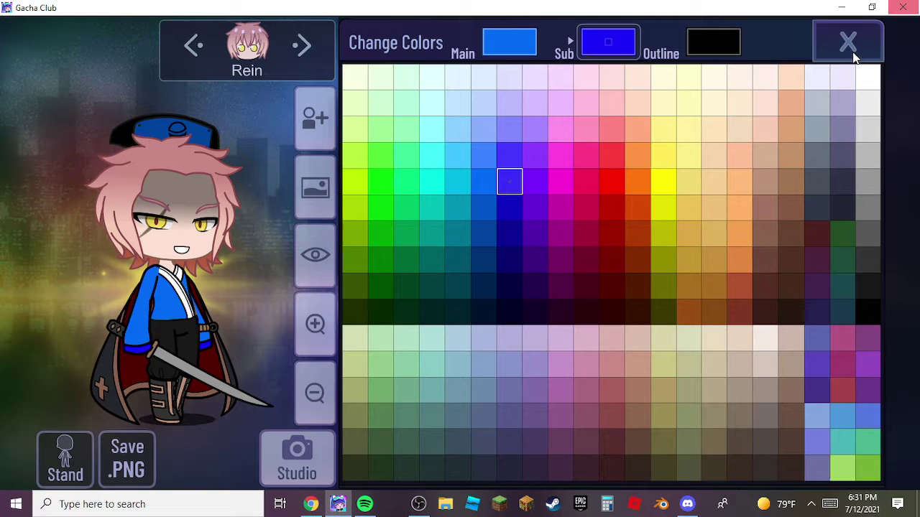
click(850, 46)
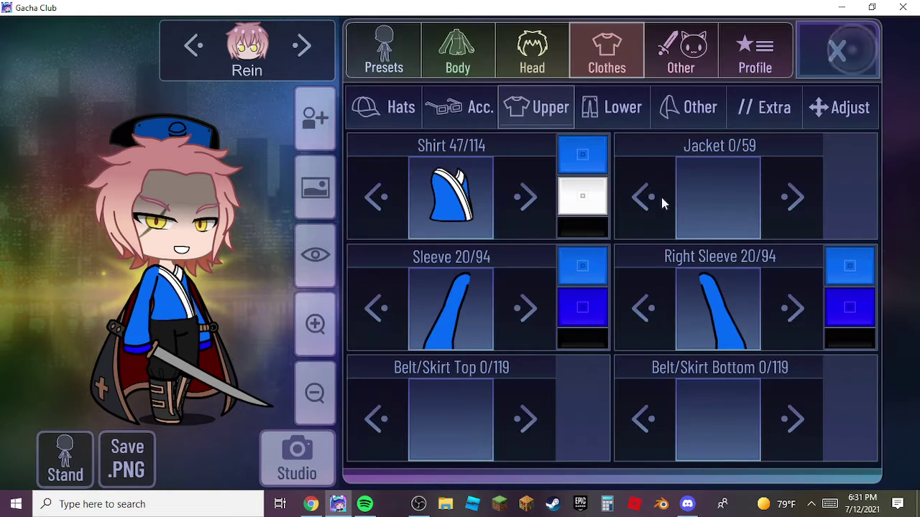
Open the style choices for both pant legs and examine Mitsuki's pants in the Chrome reference images
click(596, 118)
click(467, 202)
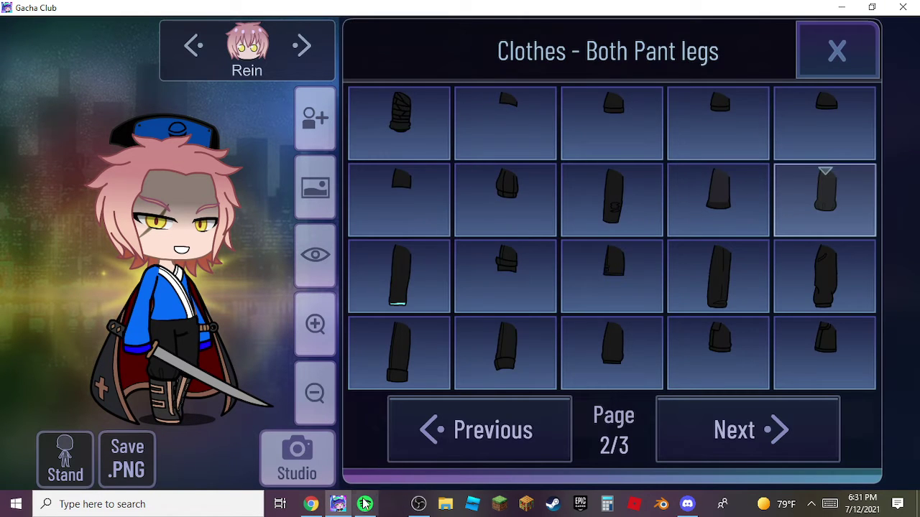
click(311, 504)
scroll(505, 401, down, 4)
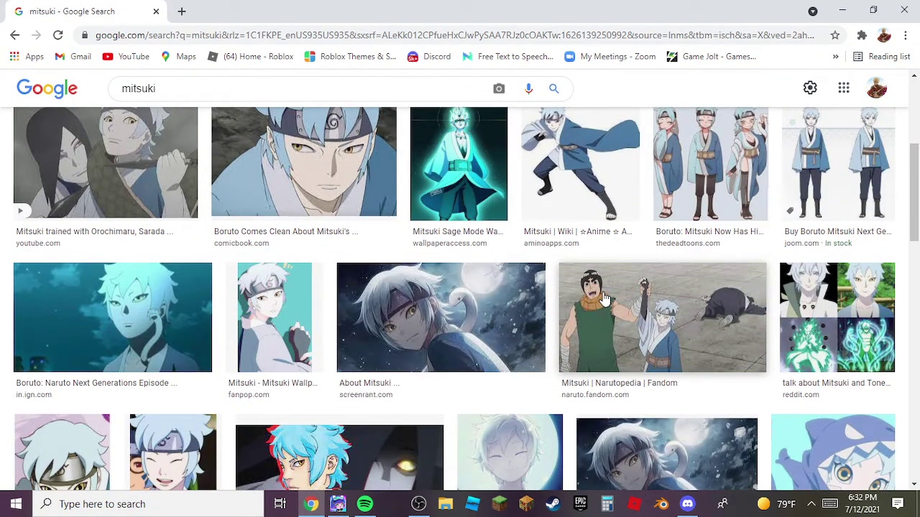
scroll(604, 299, down, 1)
scroll(603, 299, down, 2)
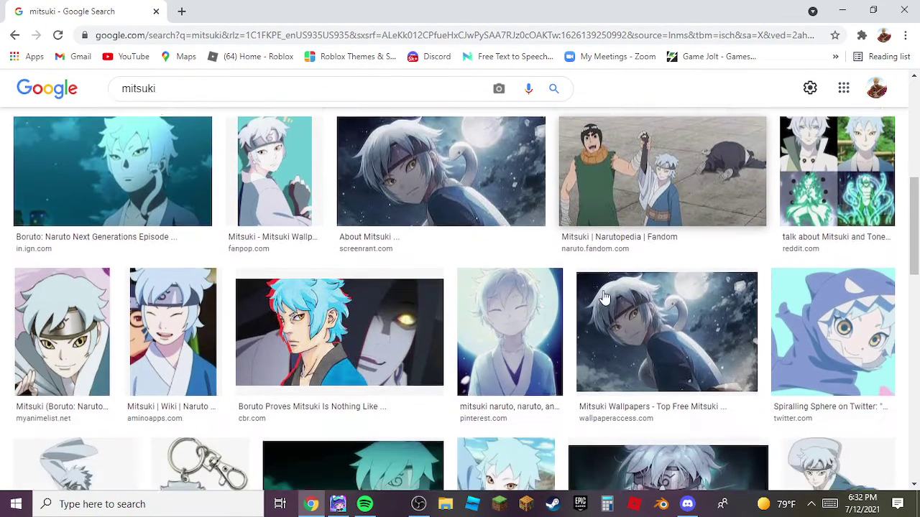
scroll(603, 299, down, 4)
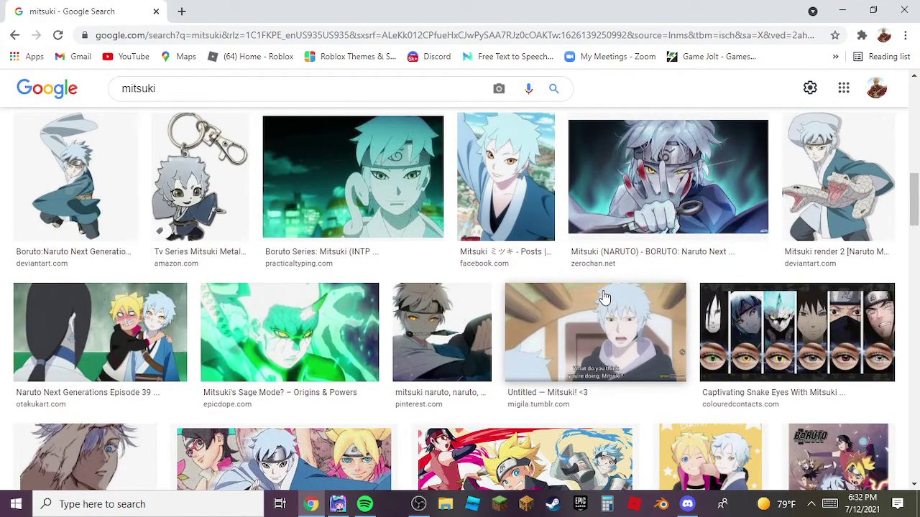
scroll(604, 299, down, 2)
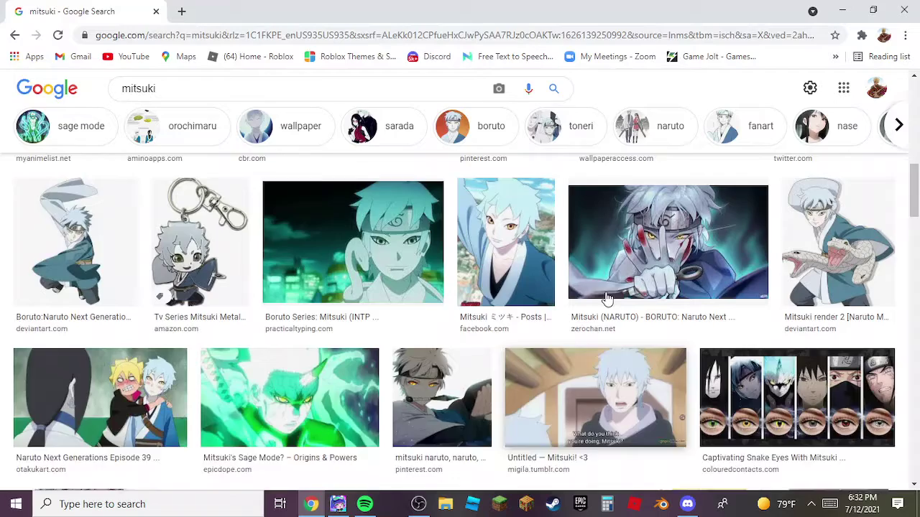
scroll(607, 298, up, 5)
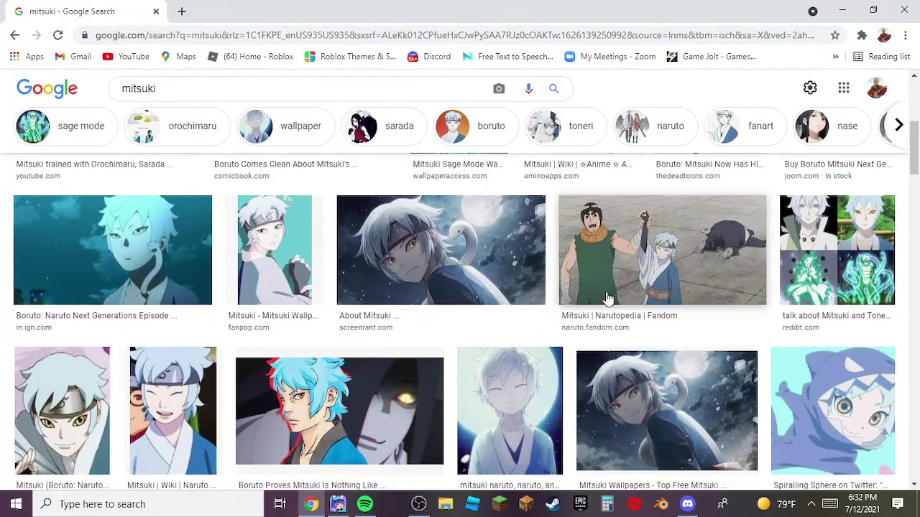
scroll(608, 298, up, 2)
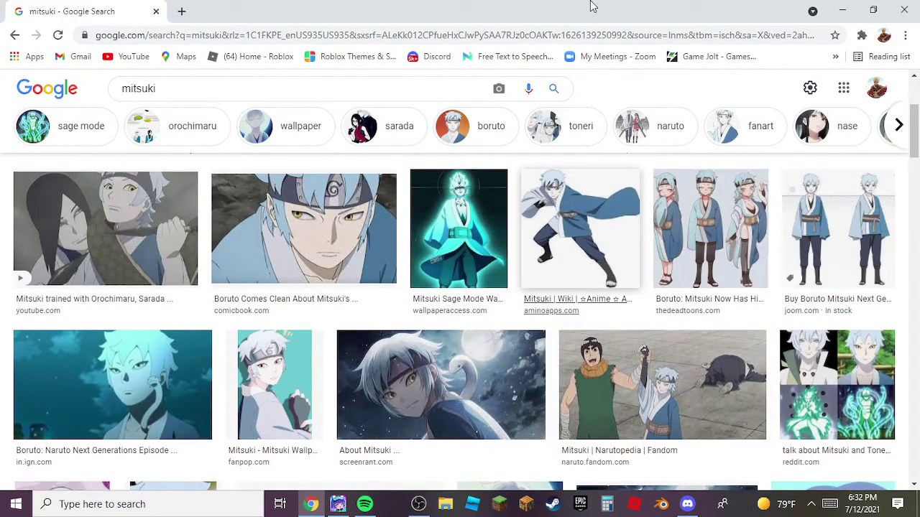
key(ctrl+plus)
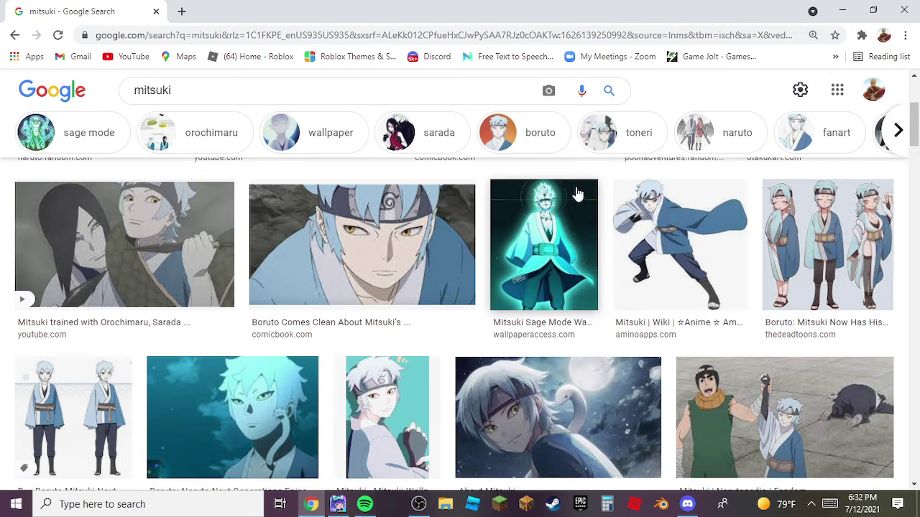
click(813, 35)
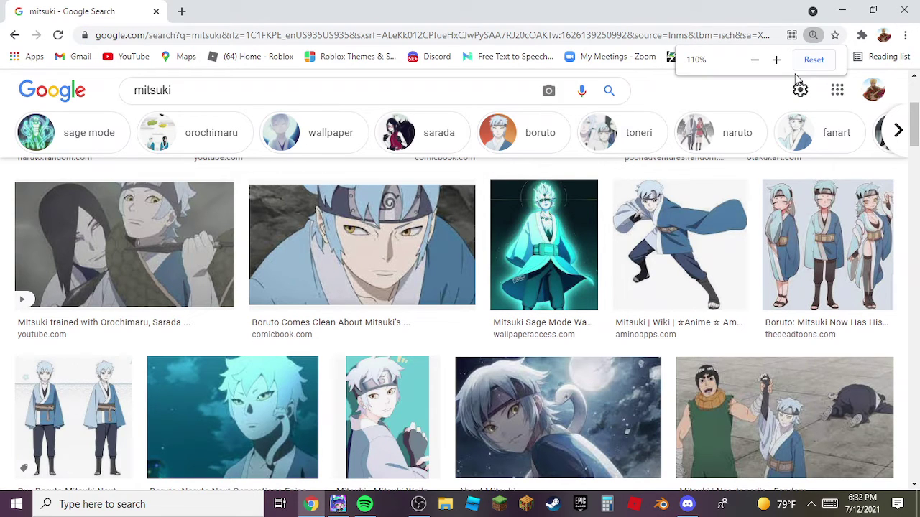
click(814, 61)
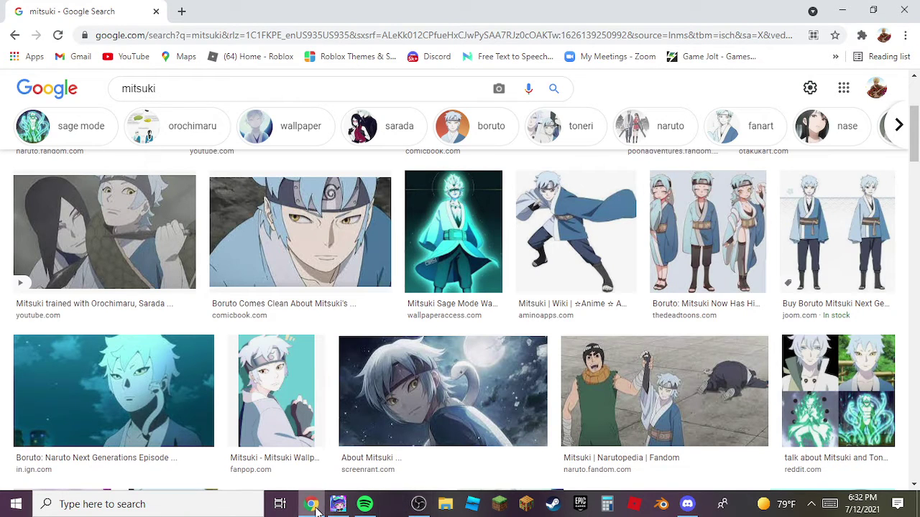
click(339, 504)
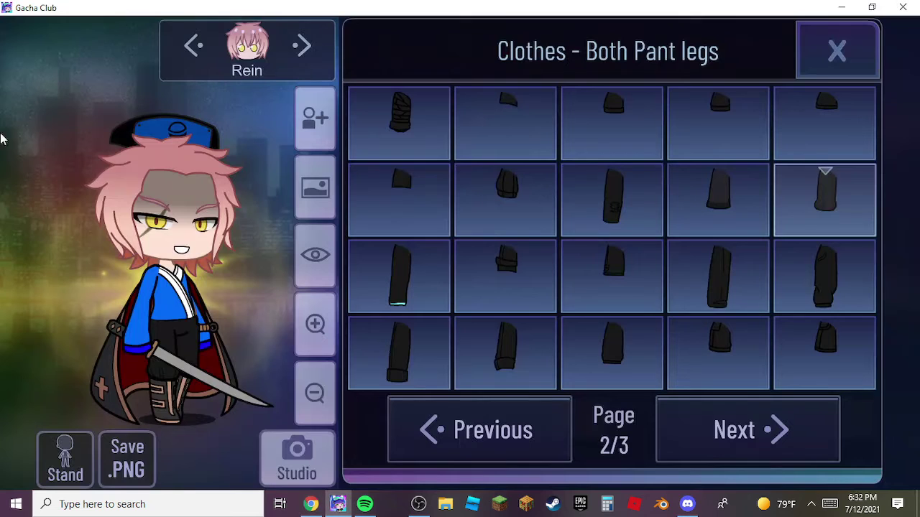
Change both pant legs to the plain full-length style, the first one on page 1/3
click(447, 408)
click(421, 117)
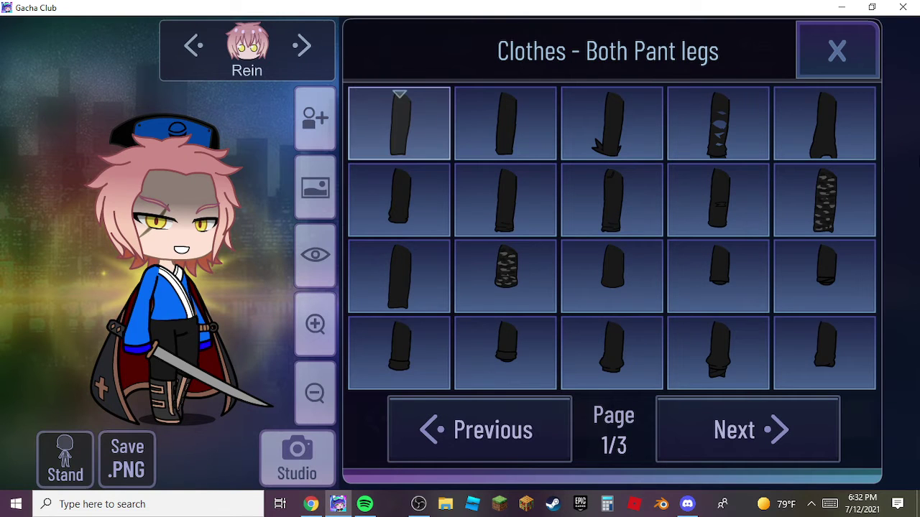
click(837, 50)
Set the right pant leg's main color to dark navy blue after trying brighter and more muted blues
click(847, 156)
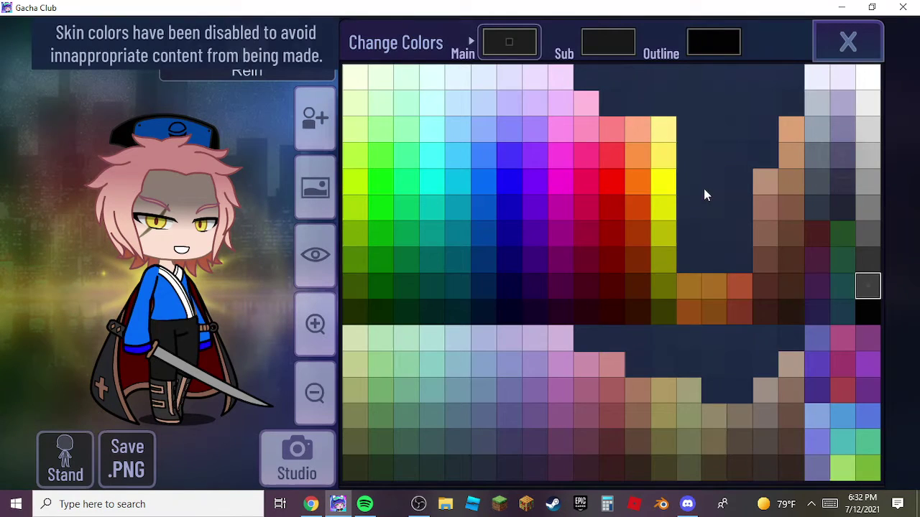
click(511, 185)
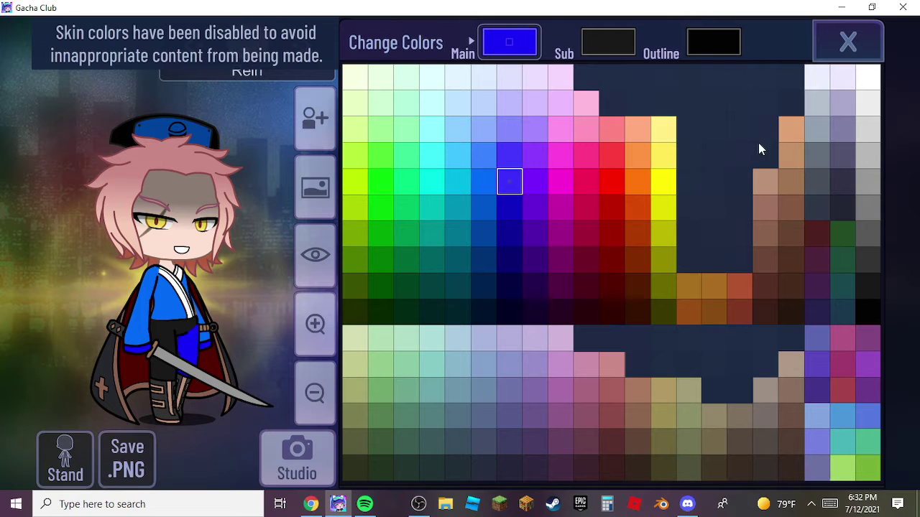
click(508, 235)
click(493, 261)
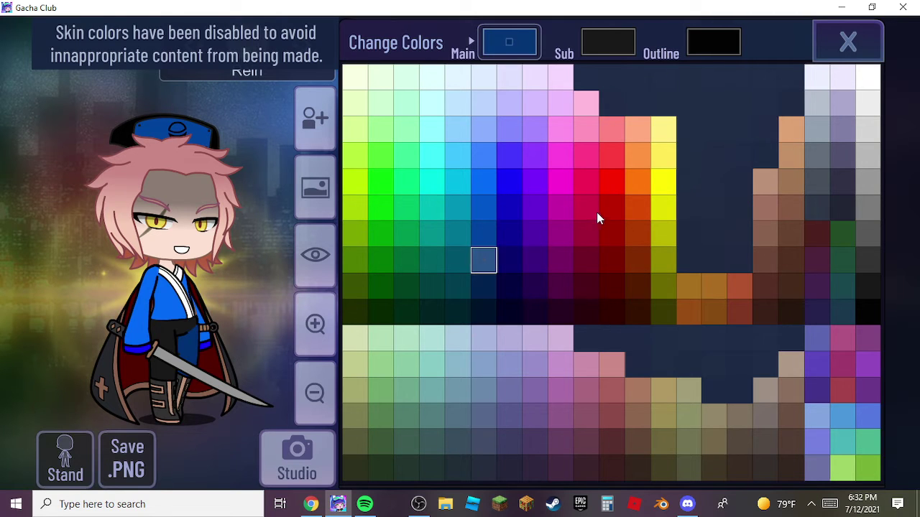
click(505, 232)
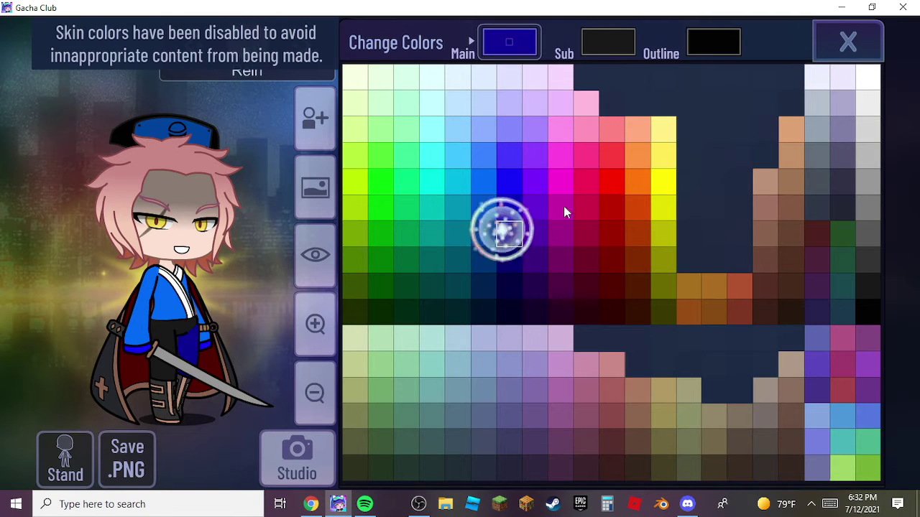
click(520, 260)
click(849, 42)
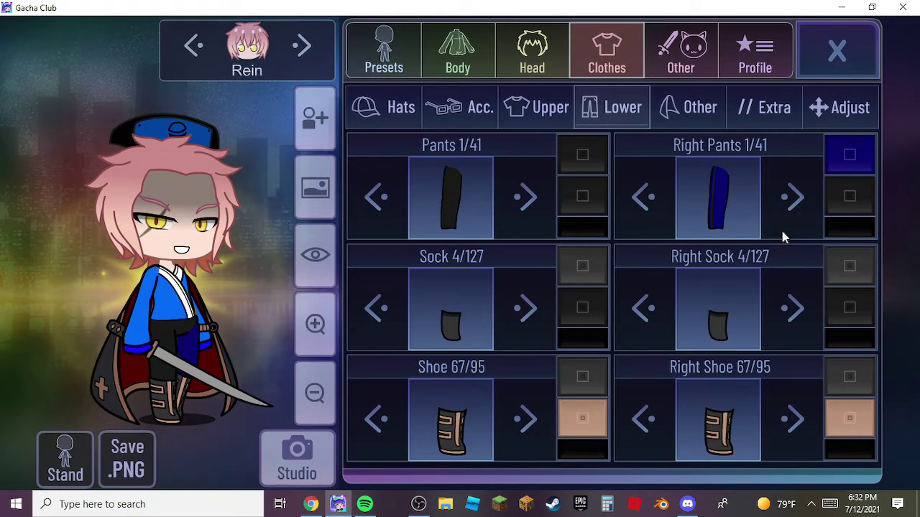
Set the right pant leg's sub color to the same dark navy blue, leaving its outline black
click(848, 197)
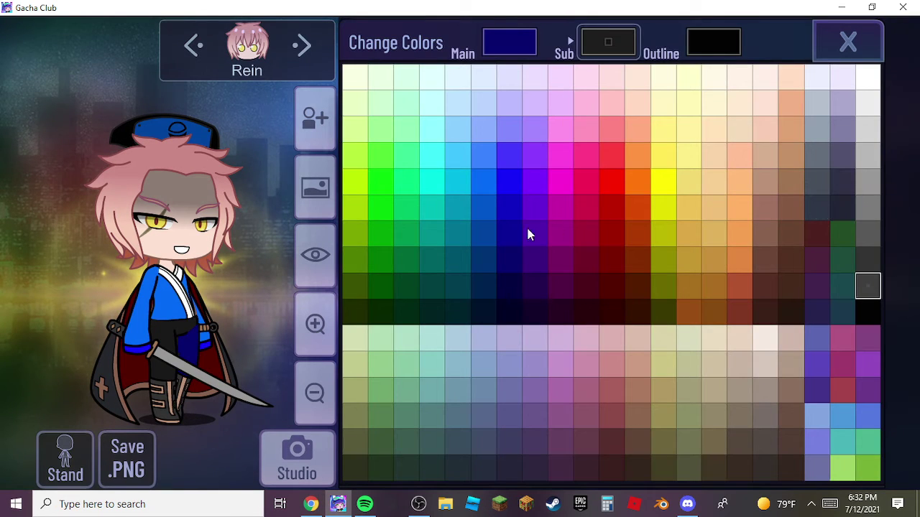
click(510, 264)
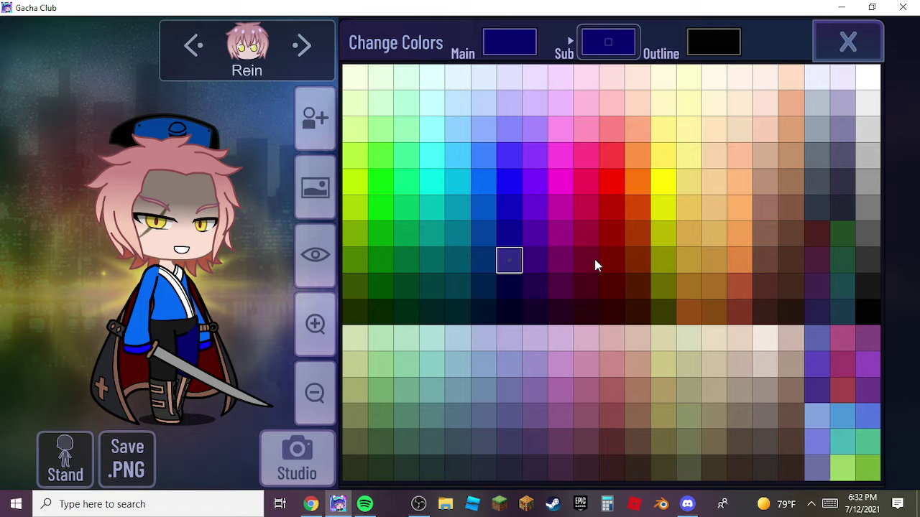
click(708, 38)
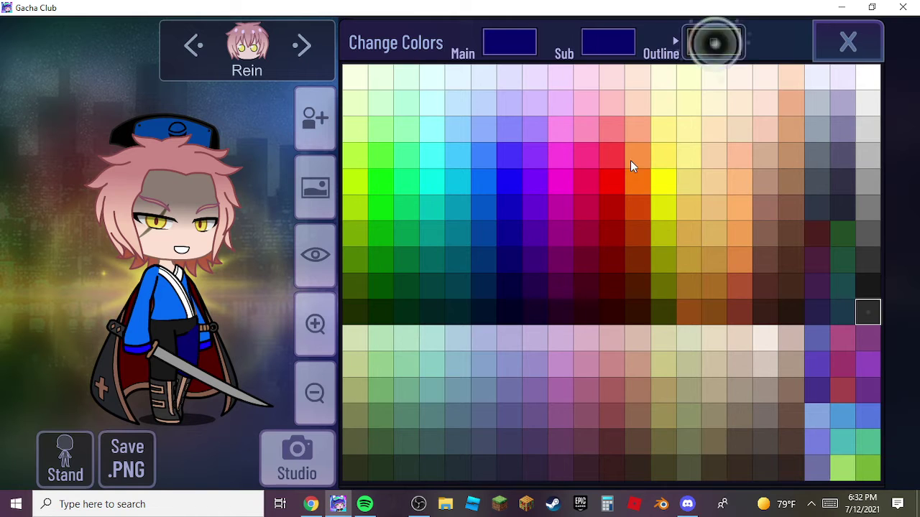
click(863, 46)
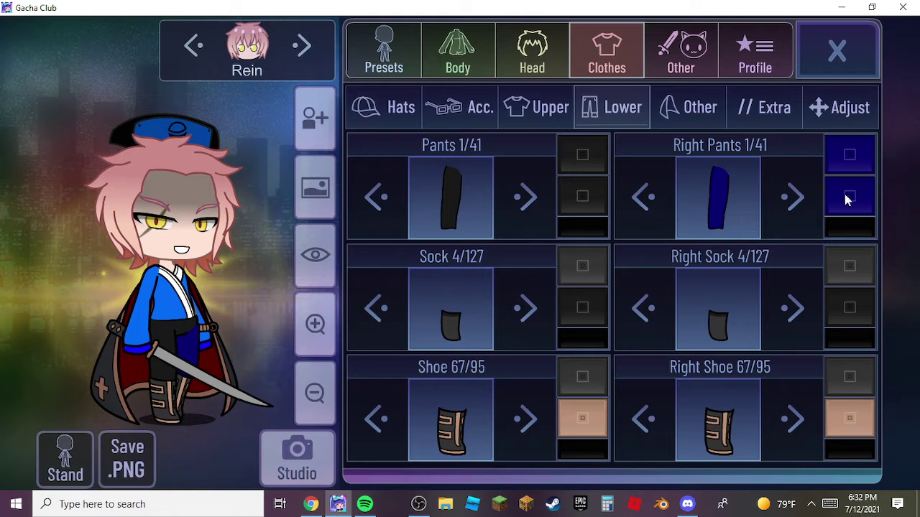
Set the other pant leg's sub and main colors to matching dark blue
click(580, 195)
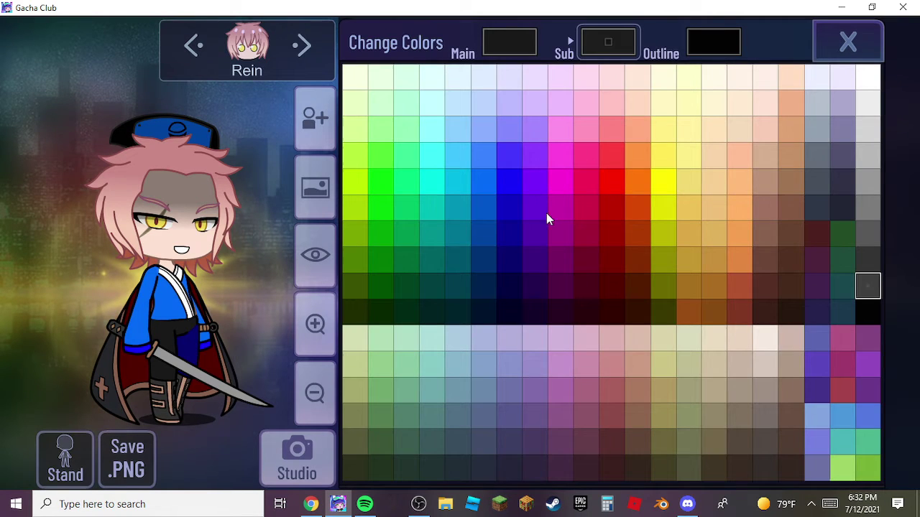
click(511, 253)
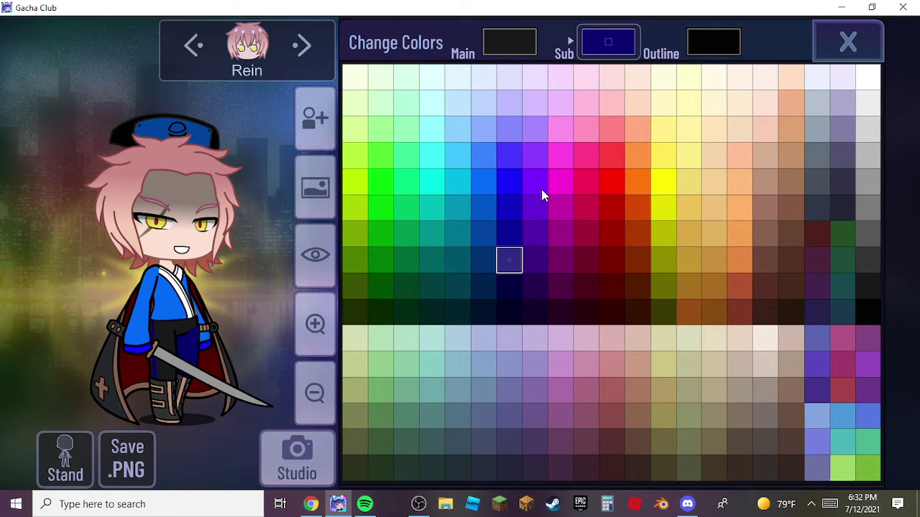
click(510, 230)
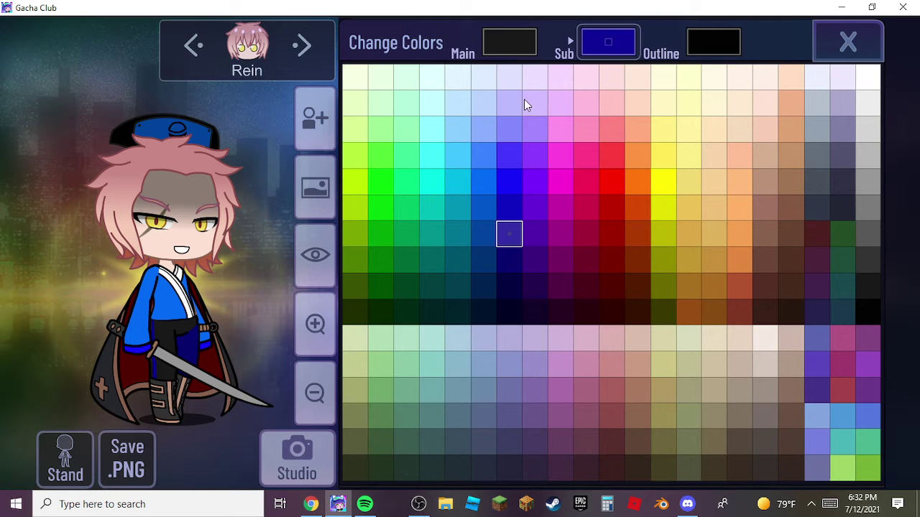
click(509, 41)
click(507, 231)
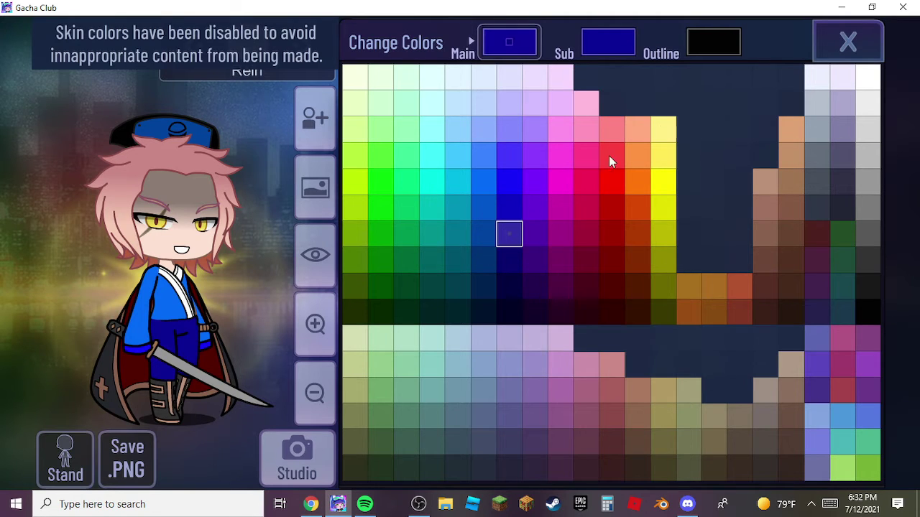
Compare the blue pants with the Mitsuki images in Chrome and return to the lower-clothing options in Gacha Club
click(871, 7)
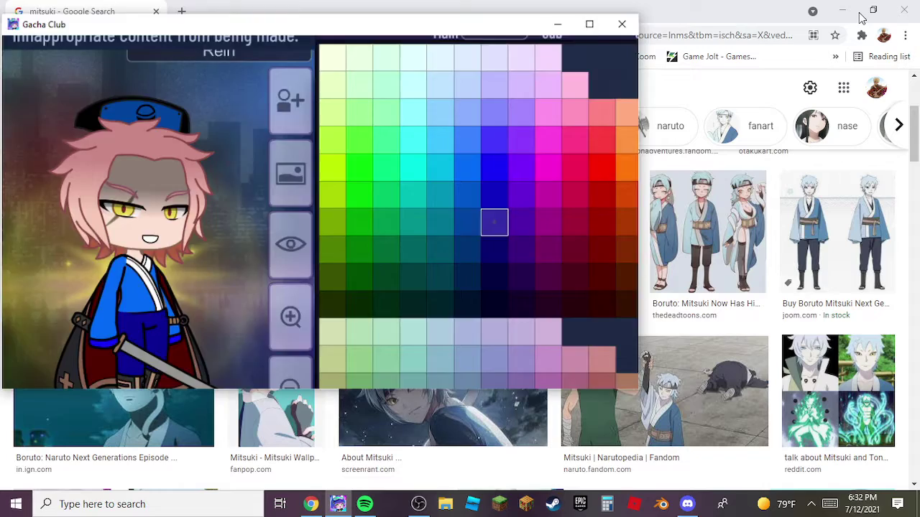
click(600, 47)
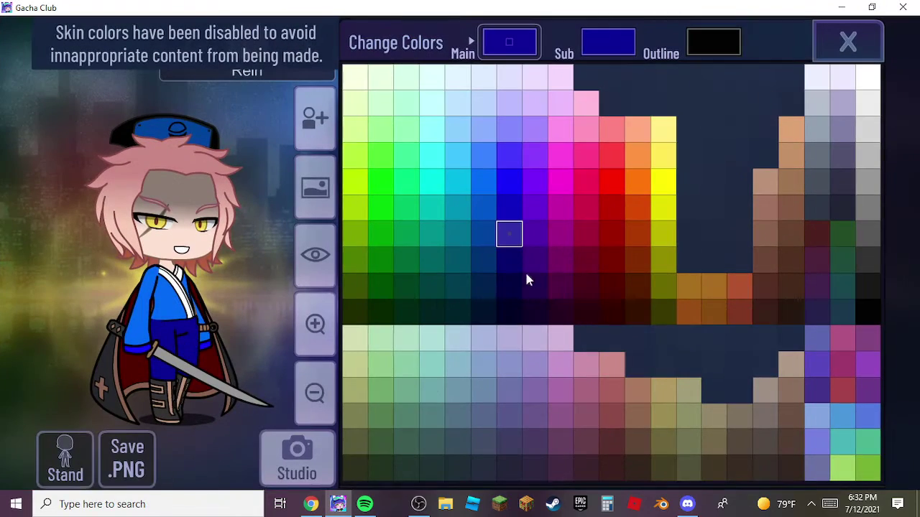
click(309, 504)
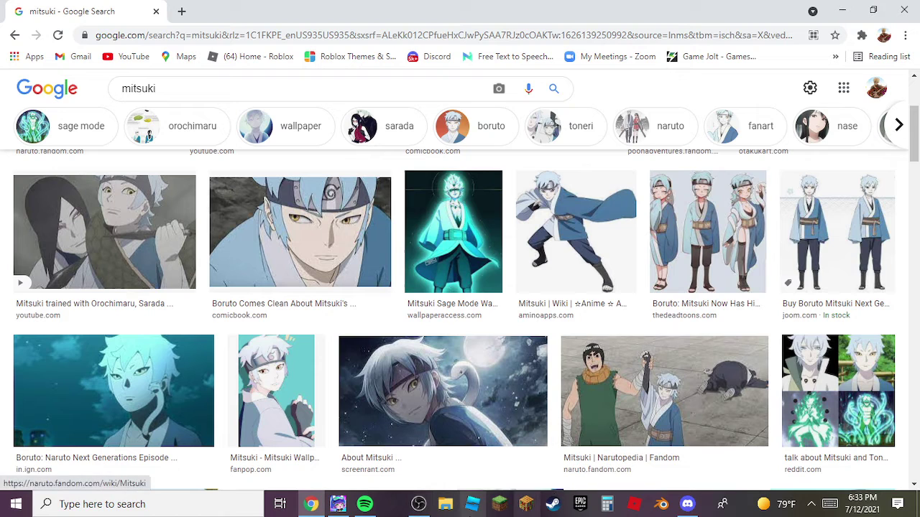
click(338, 503)
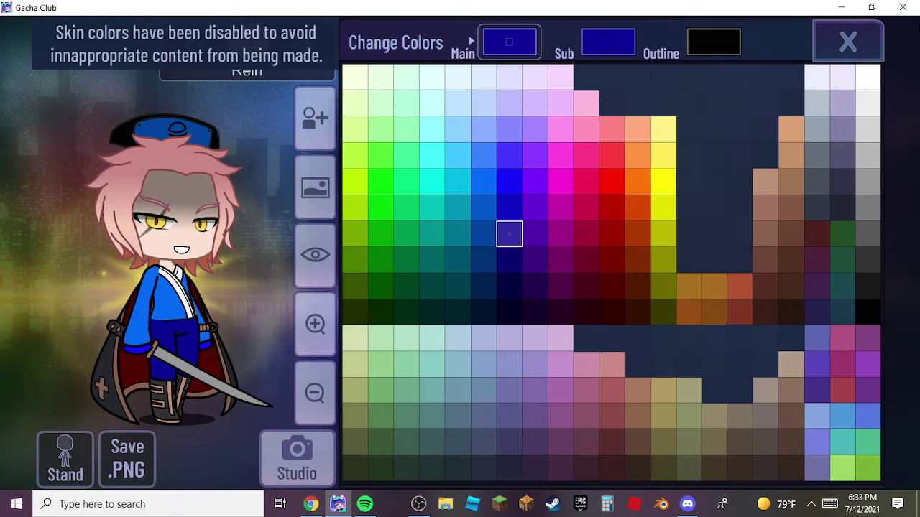
click(849, 49)
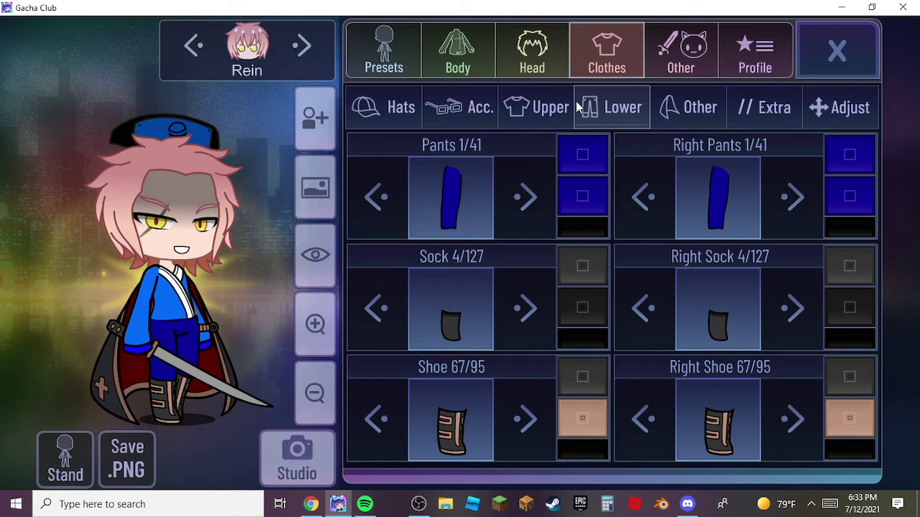
Browse the styles for both shoes and choose the black lace-up boots, the second style on page 2/5
click(466, 423)
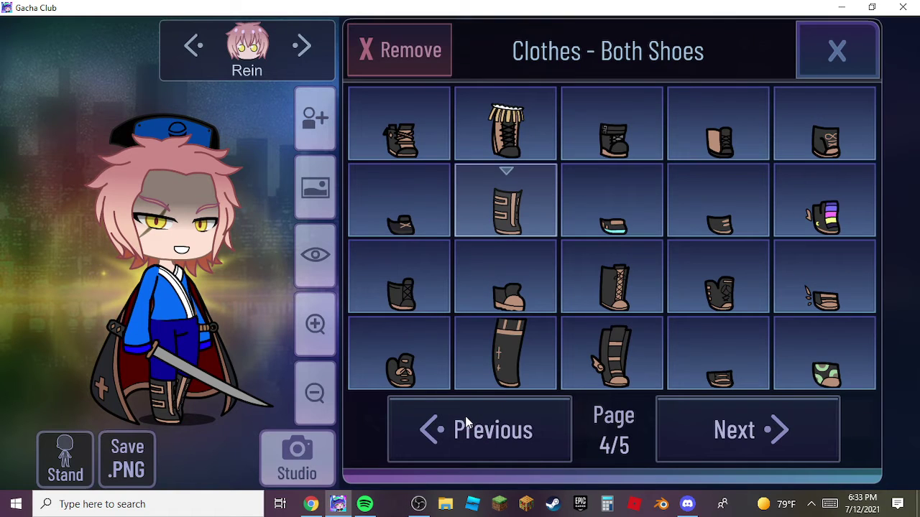
click(747, 435)
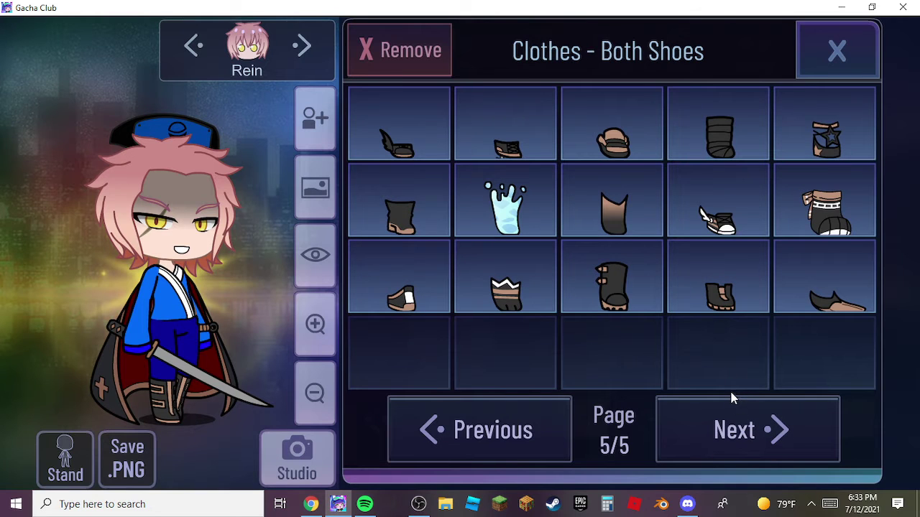
click(748, 420)
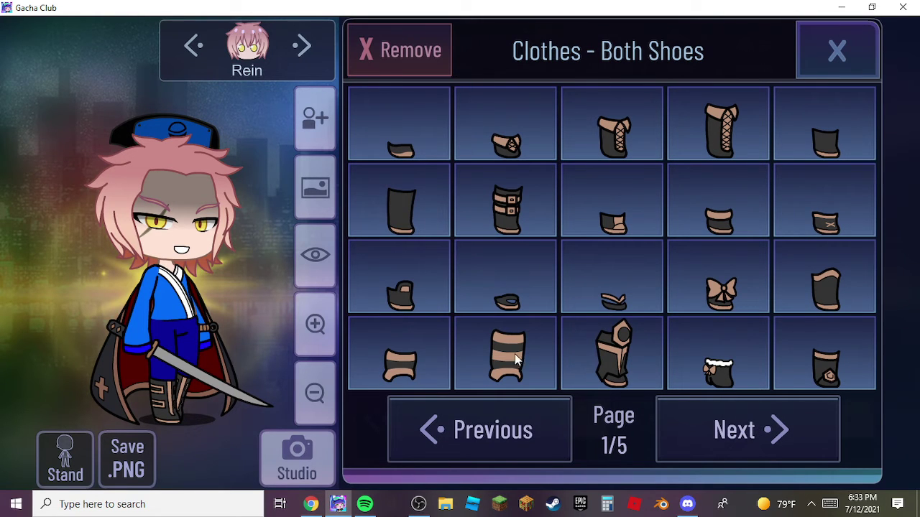
click(714, 410)
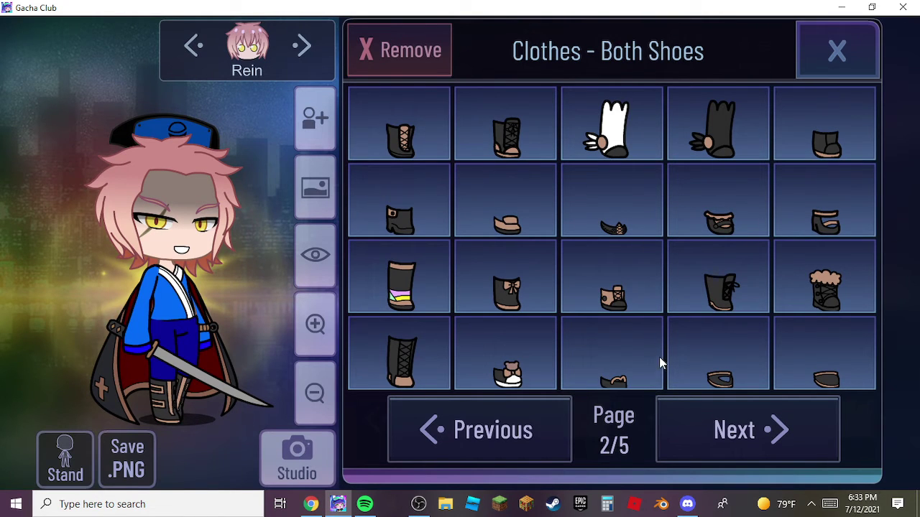
click(506, 425)
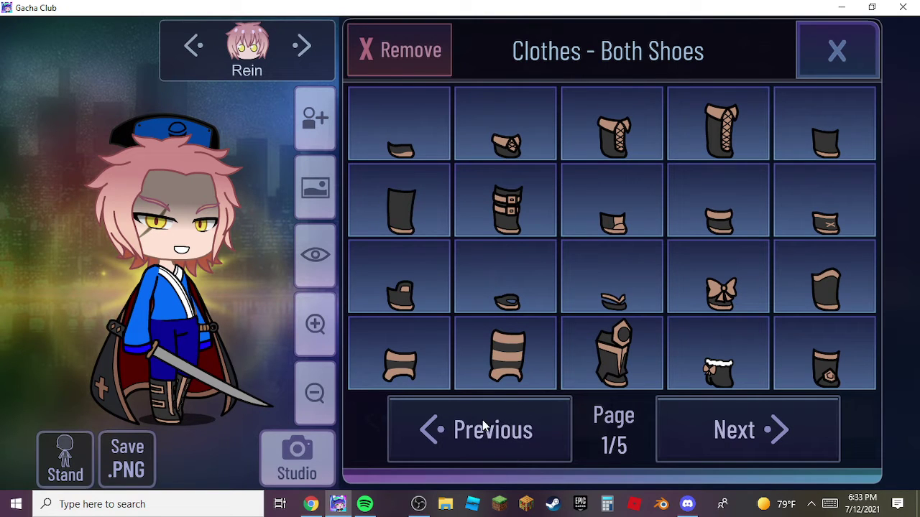
click(714, 459)
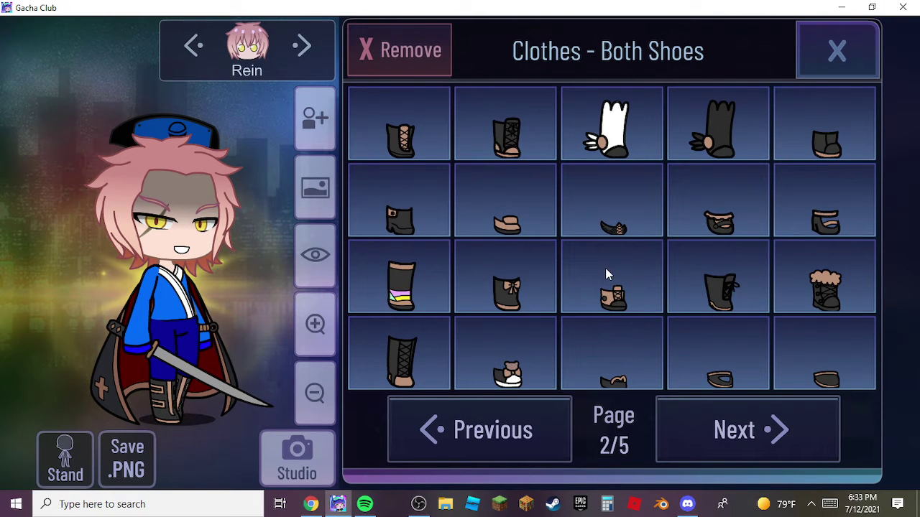
click(811, 129)
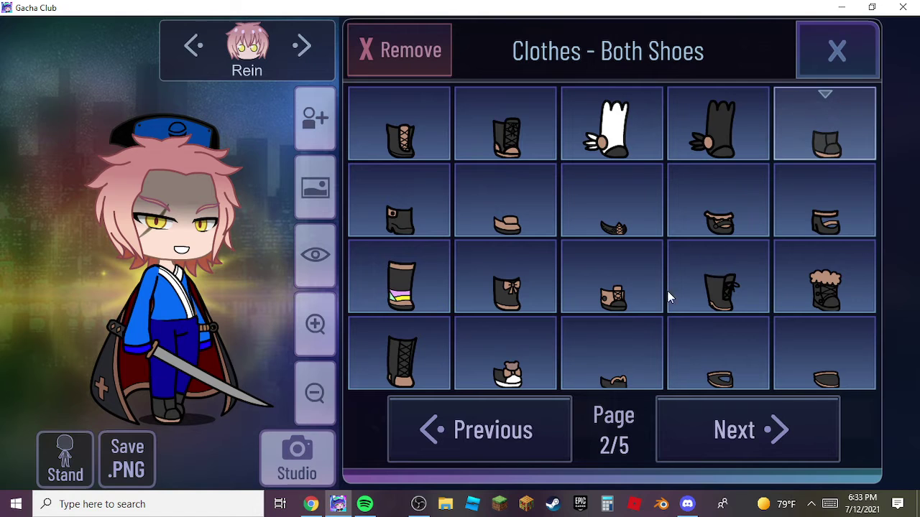
click(484, 131)
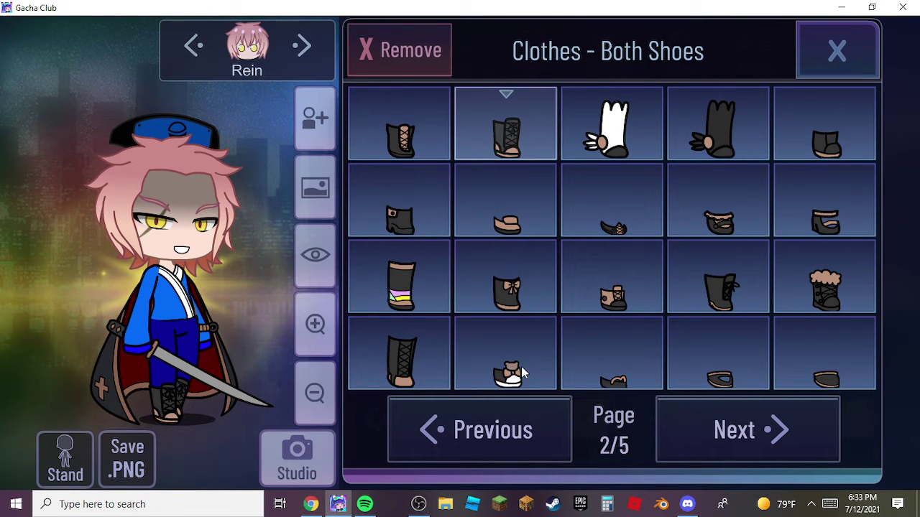
click(866, 63)
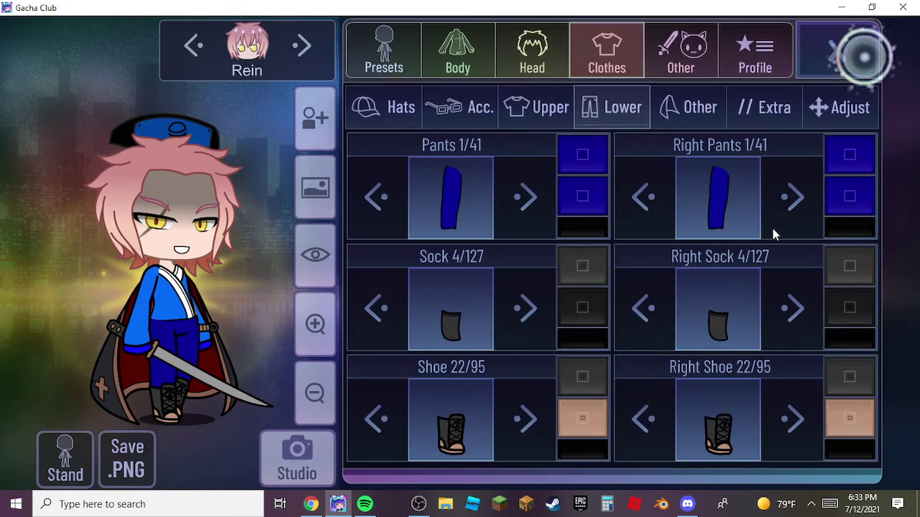
Check Mitsuki's footwear in the Chrome images and set the sub color of both boots to dark gray
click(309, 499)
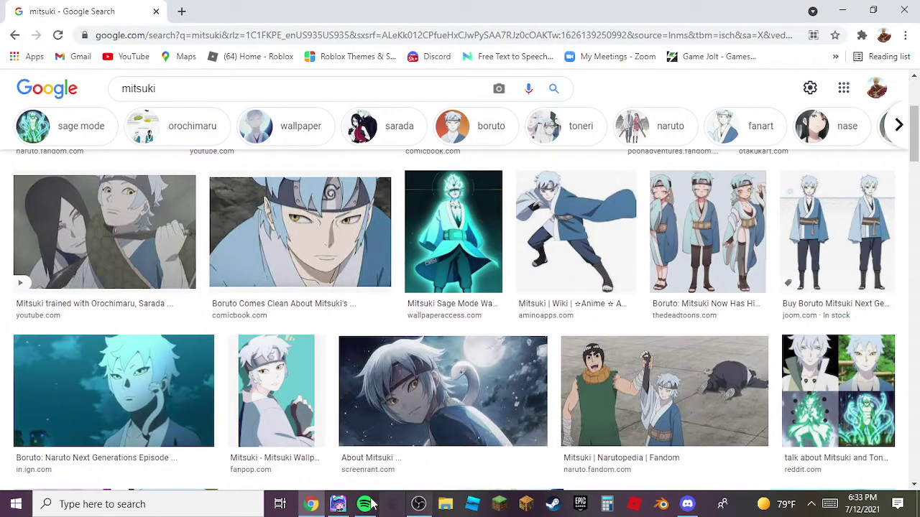
click(337, 505)
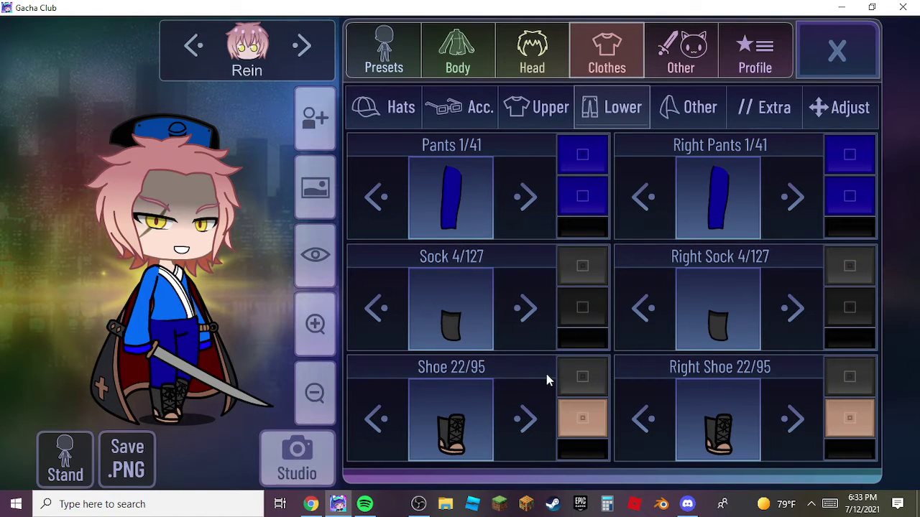
click(575, 445)
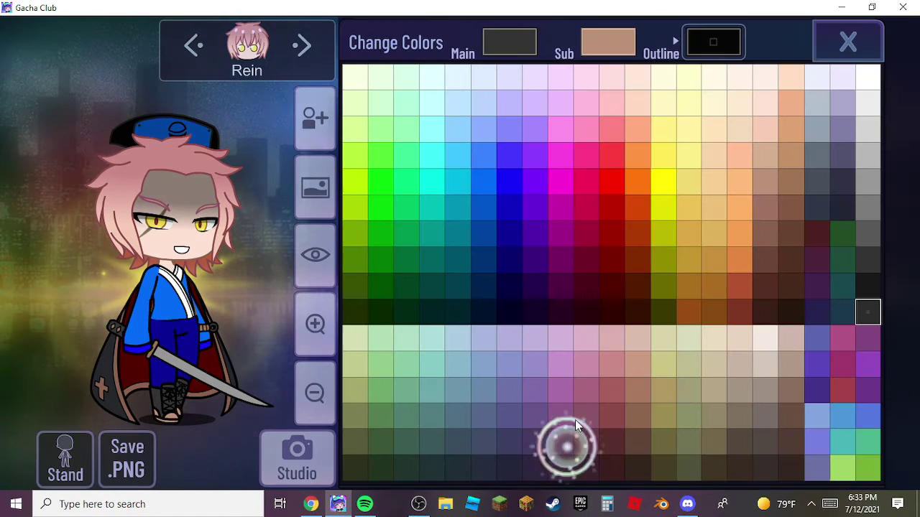
click(636, 47)
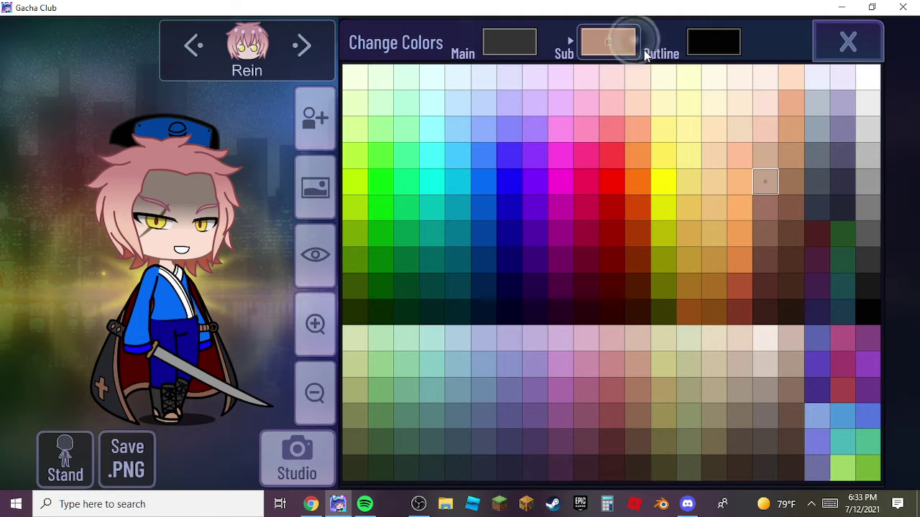
click(865, 280)
click(848, 44)
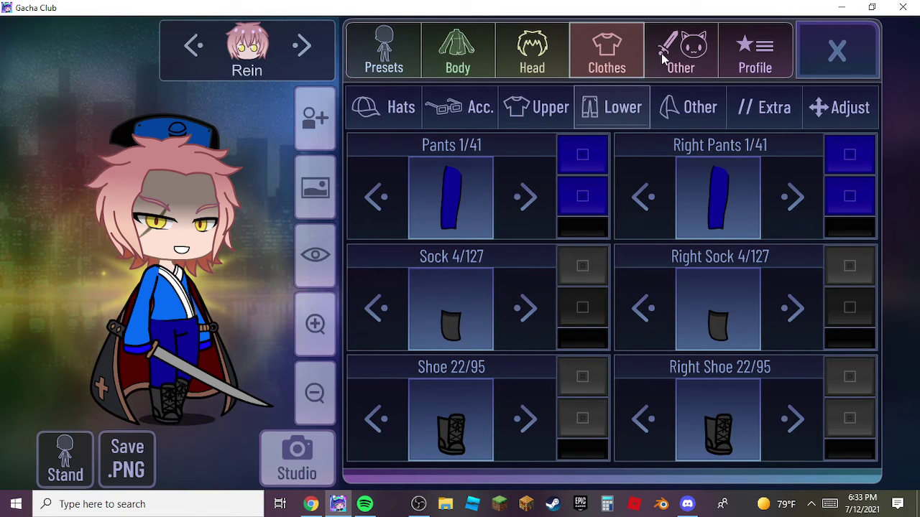
Remove the dark red and black cape from the character
click(674, 95)
click(450, 172)
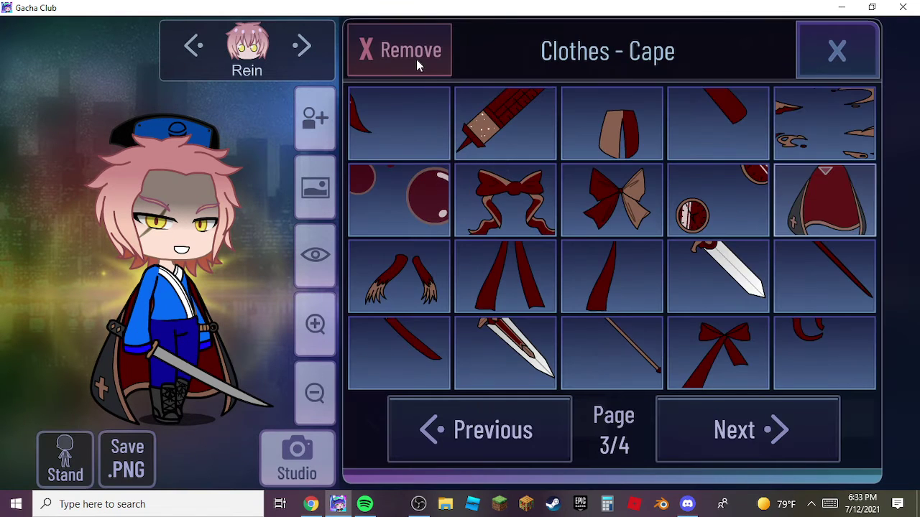
click(417, 60)
click(836, 50)
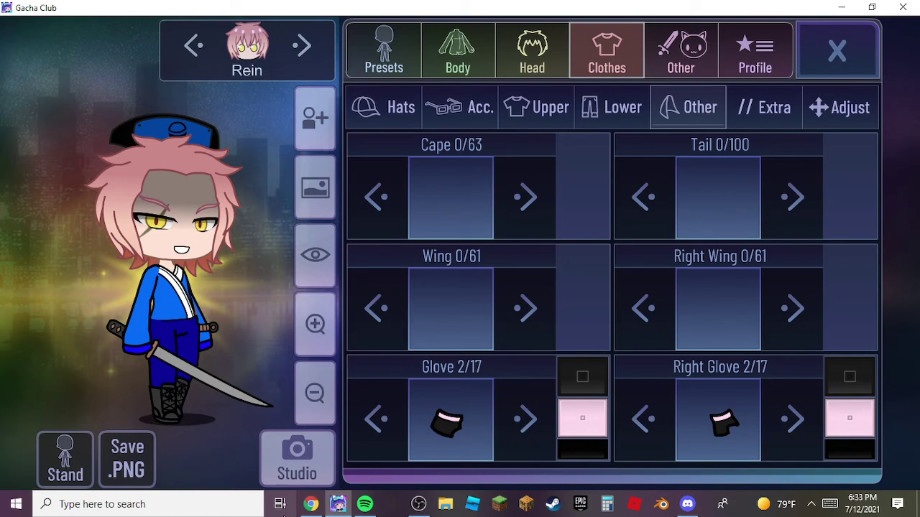
Check the Mitsuki images in Chrome and remove both black-and-pink gloves from the character in Gacha Club
click(316, 504)
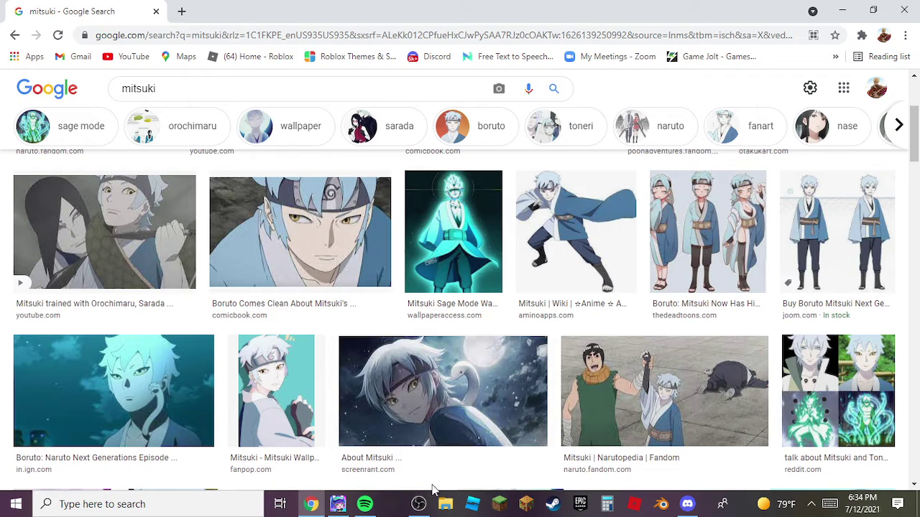
click(337, 504)
click(441, 431)
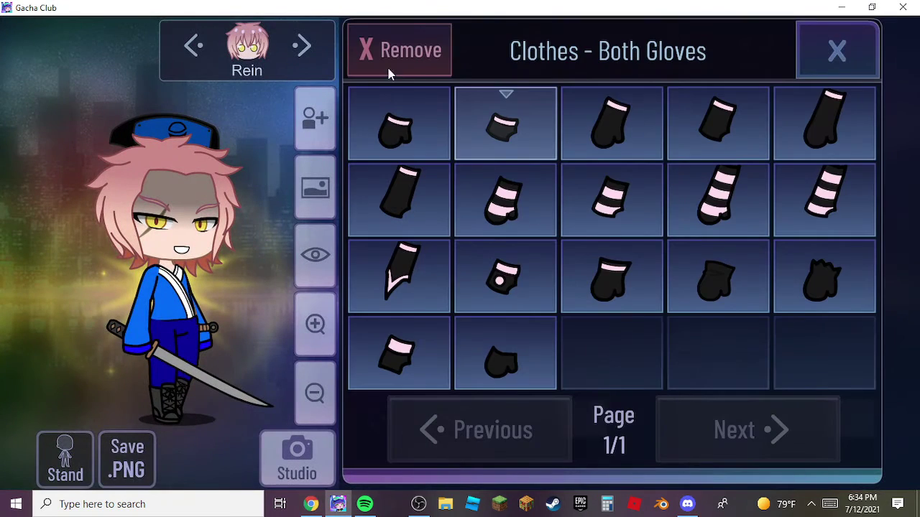
click(381, 53)
click(871, 39)
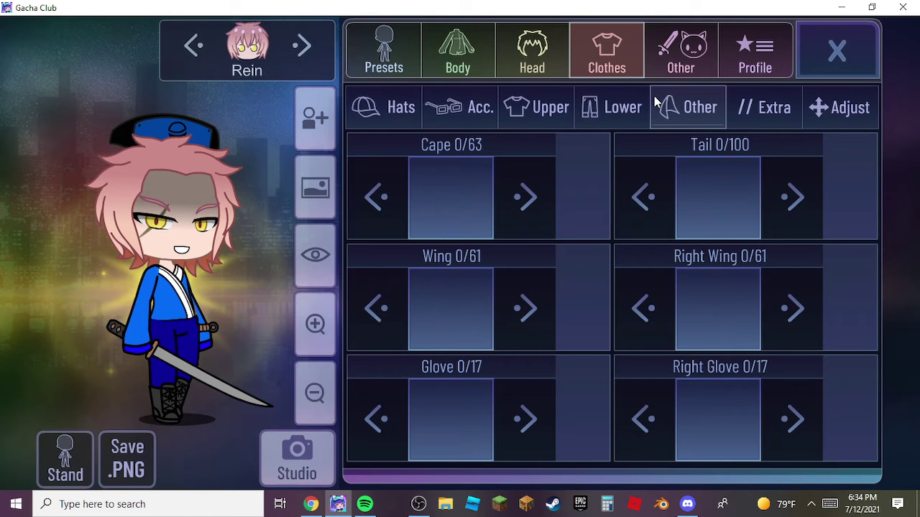
Set the character's Face Shadow to 0/10
click(529, 58)
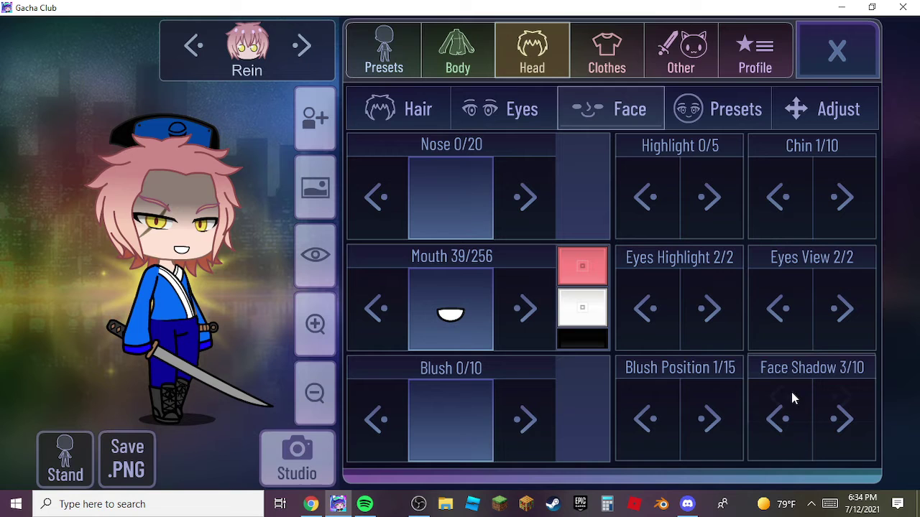
click(789, 391)
click(785, 392)
click(785, 393)
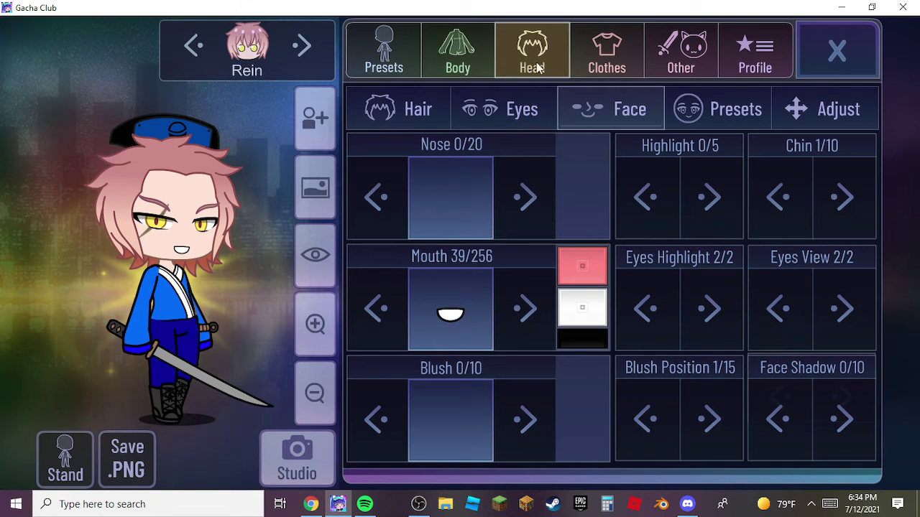
Open the hair options, compare the character's hair with the Mitsuki images in Chrome, and return to Gacha Club
click(417, 107)
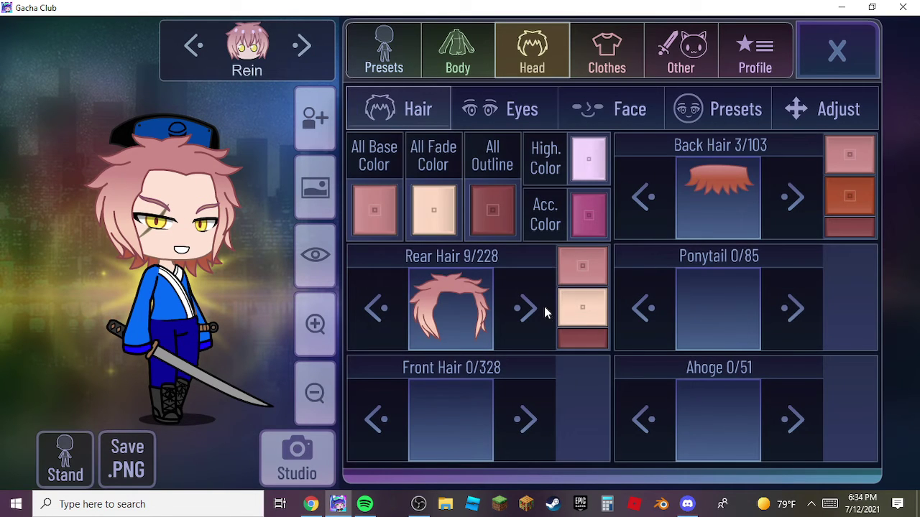
click(313, 503)
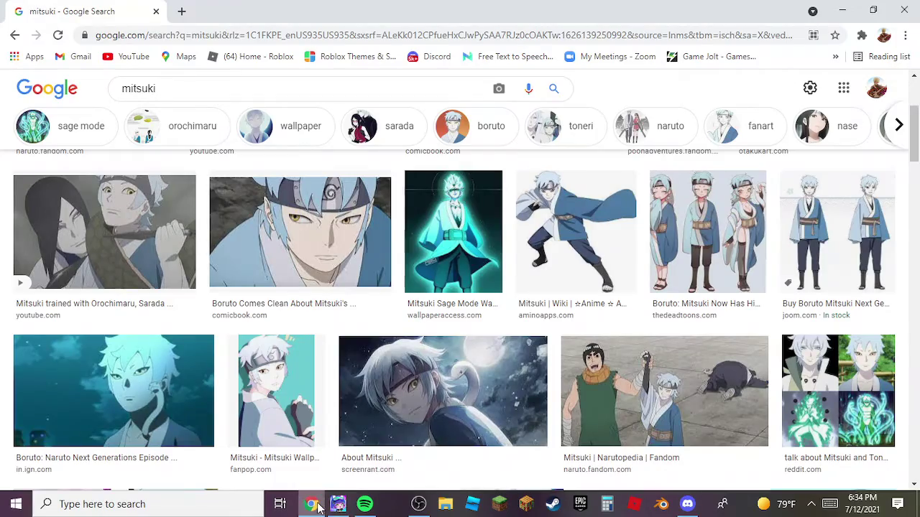
click(337, 503)
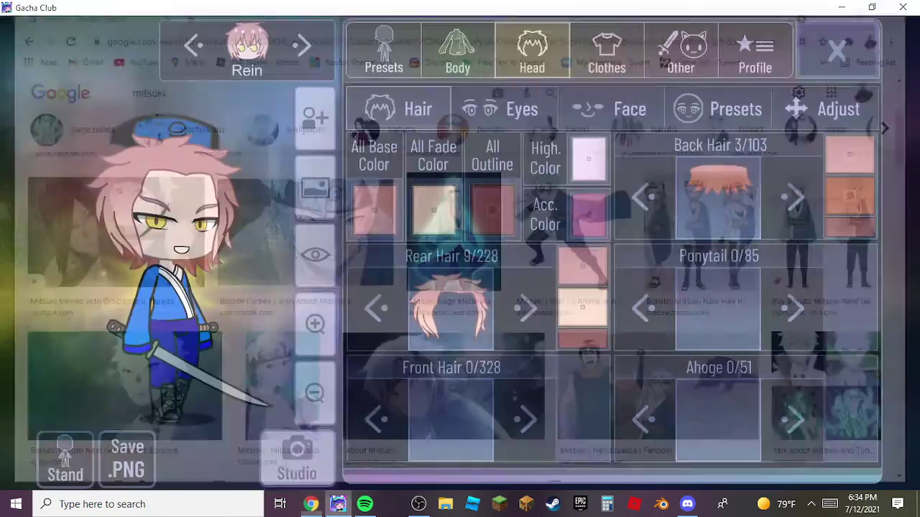
click(310, 507)
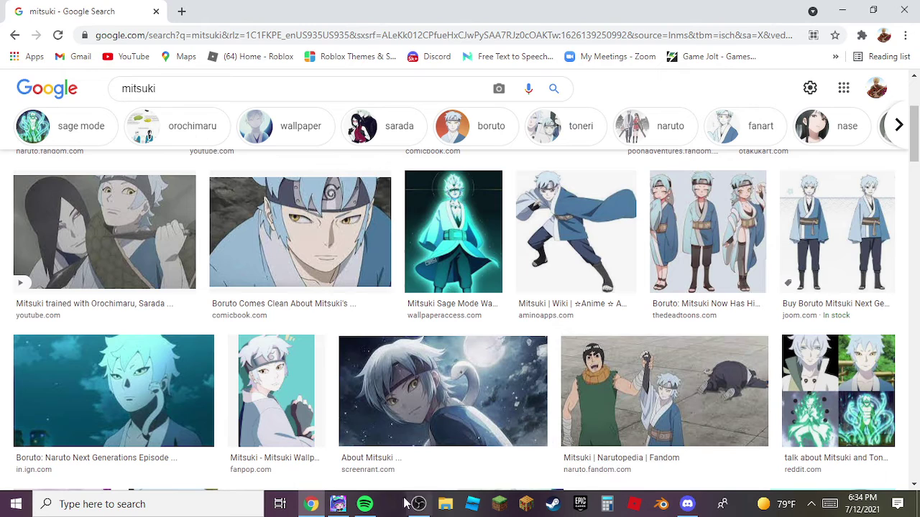
mouse_move(345, 507)
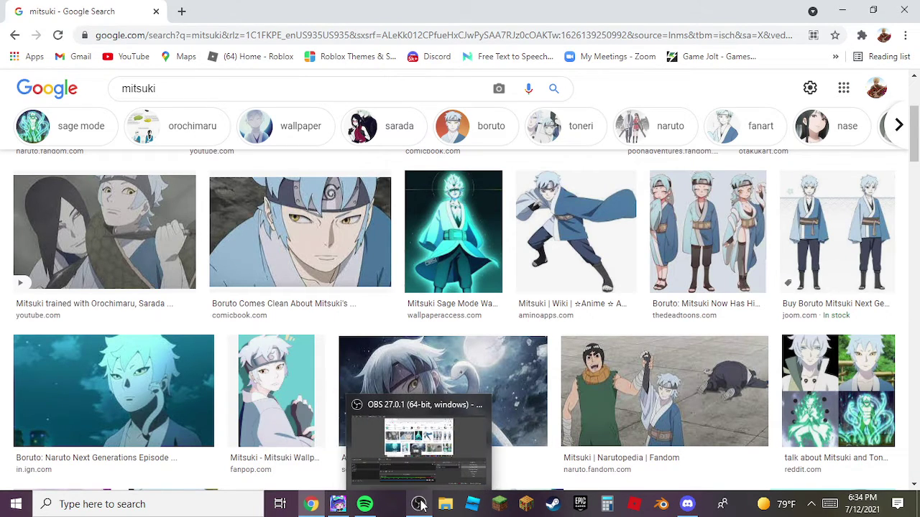
click(337, 504)
Recolor the rear hair with a bright blue main color, a slightly darker blue sub color and a vivid deep blue outline
click(574, 258)
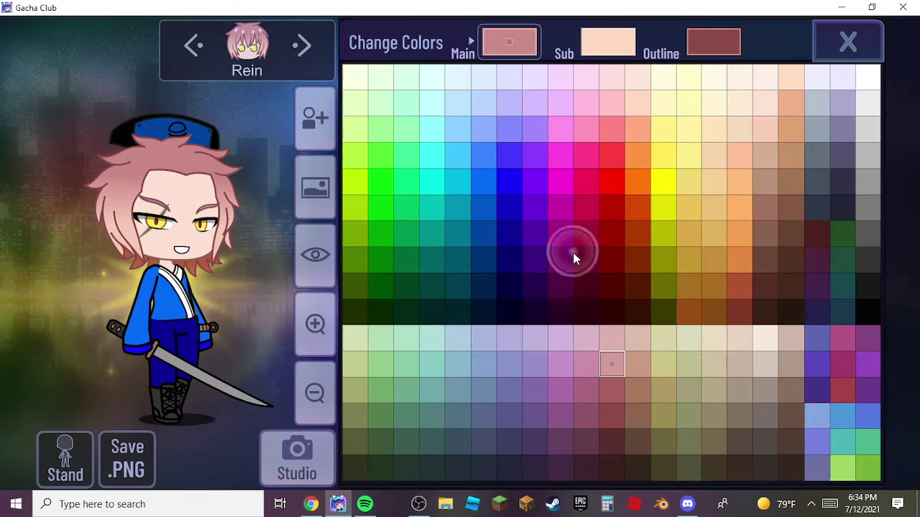
click(407, 182)
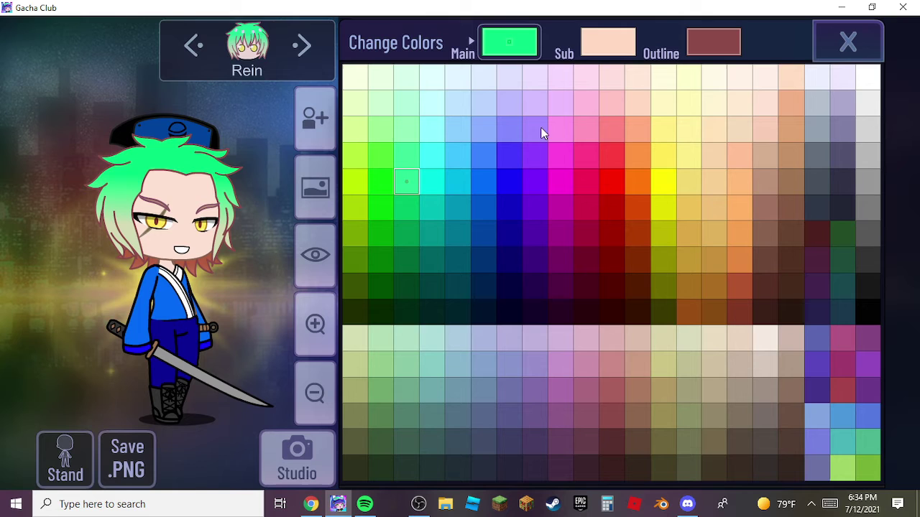
click(482, 181)
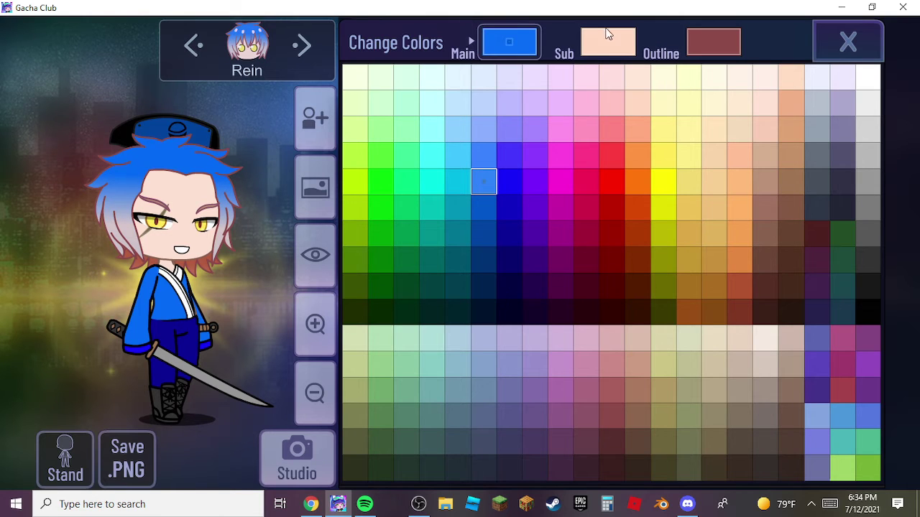
click(606, 33)
click(483, 206)
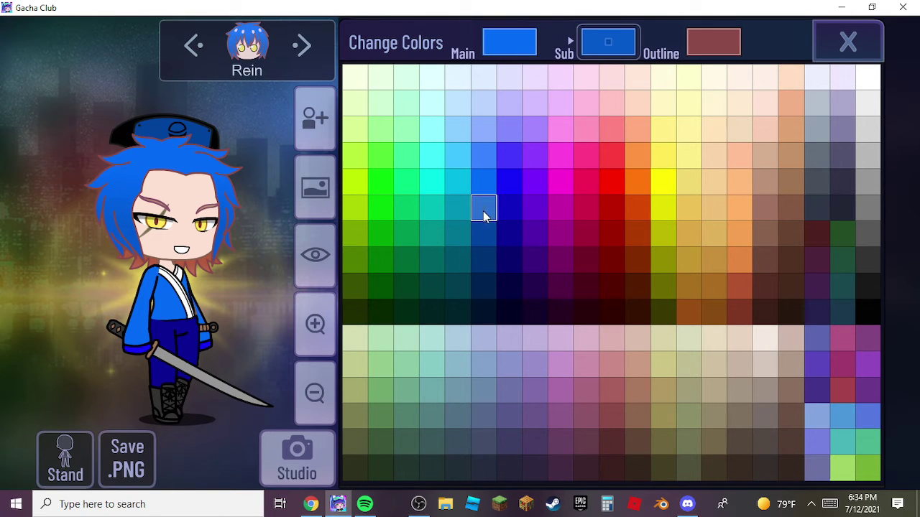
click(691, 41)
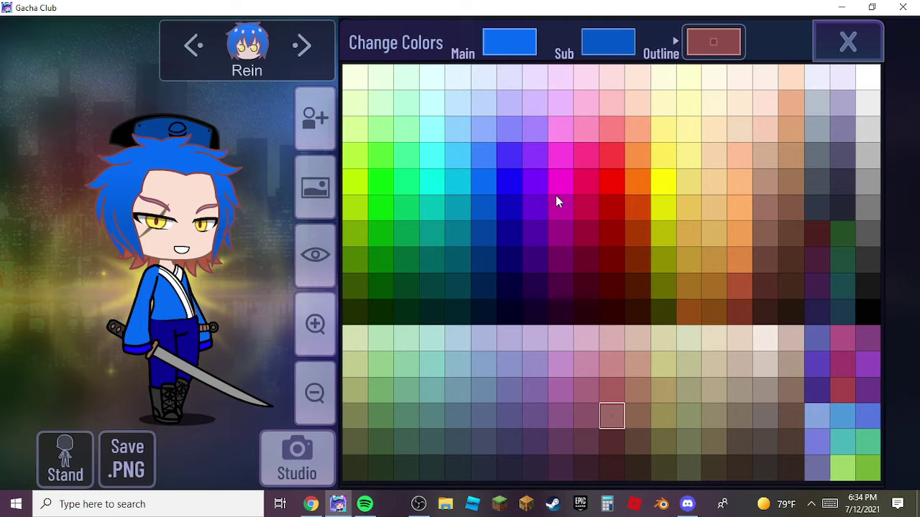
click(506, 204)
click(509, 184)
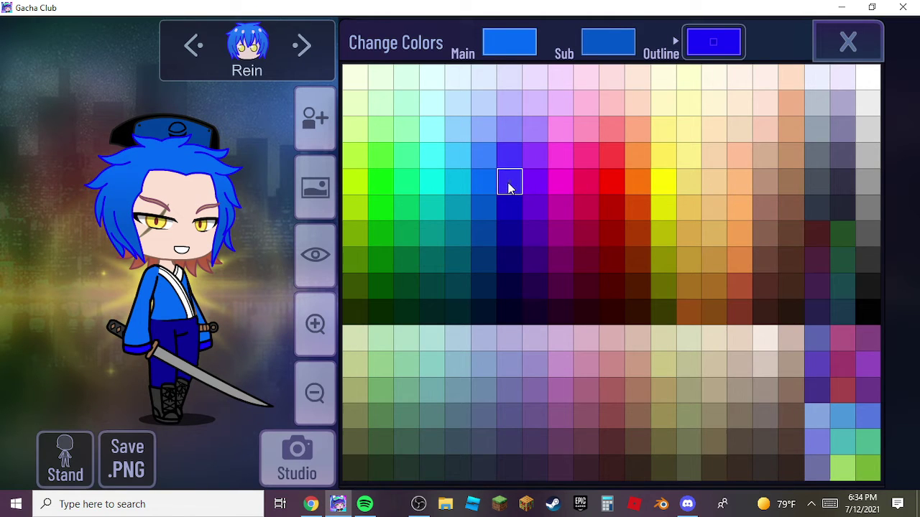
click(836, 38)
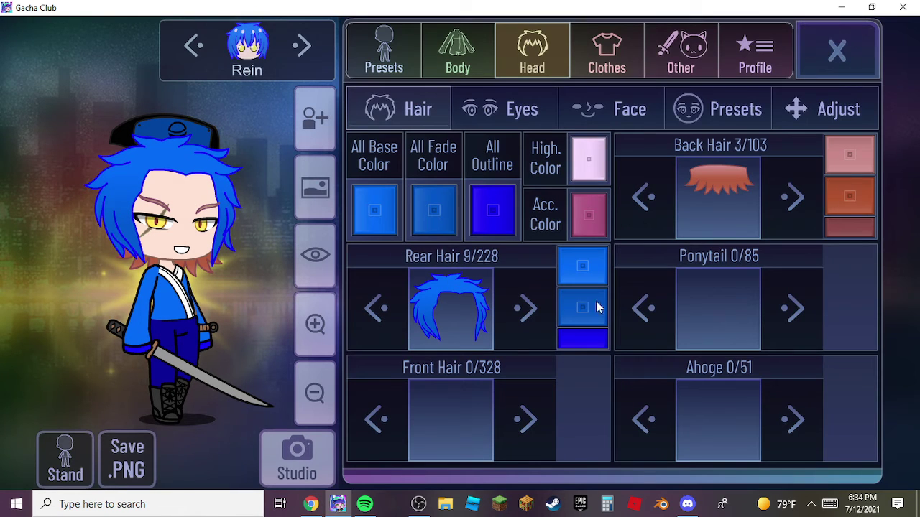
Recolor the back hair with a lighter blue main color, a bright blue sub color and a vivid deep blue outline
click(847, 153)
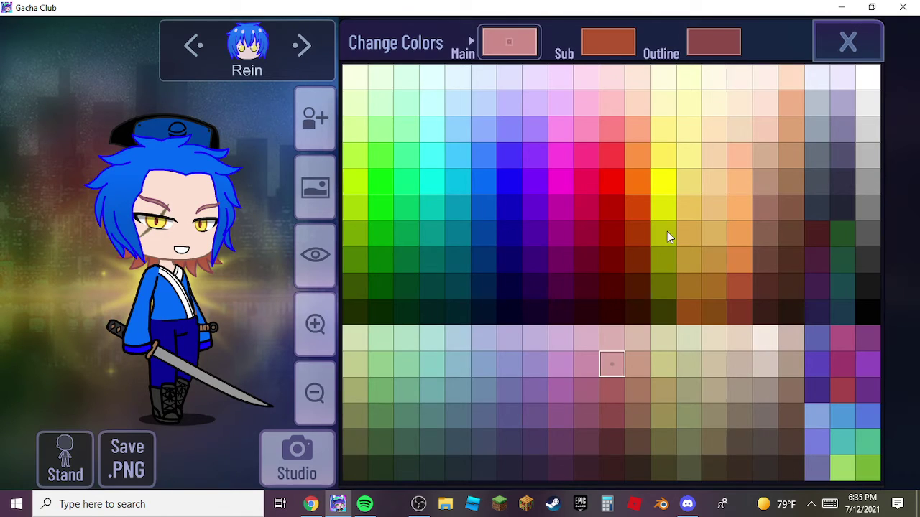
click(452, 211)
click(437, 211)
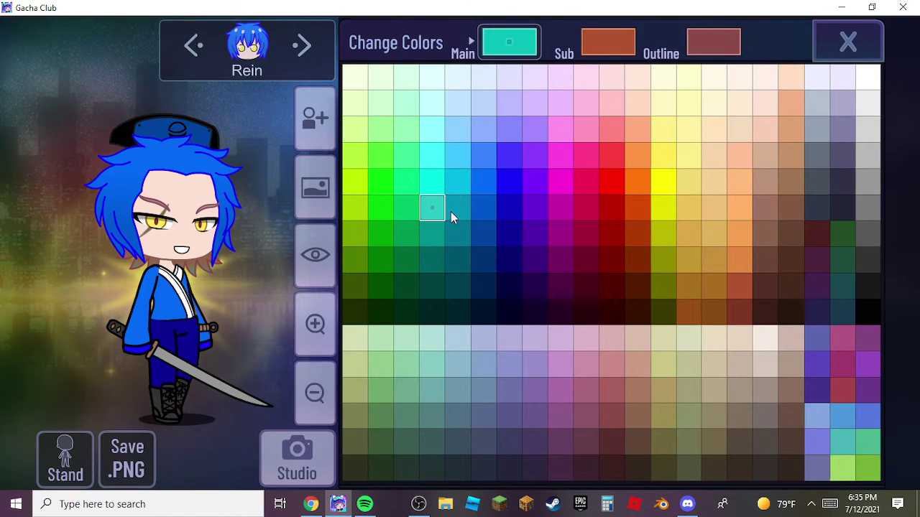
click(452, 210)
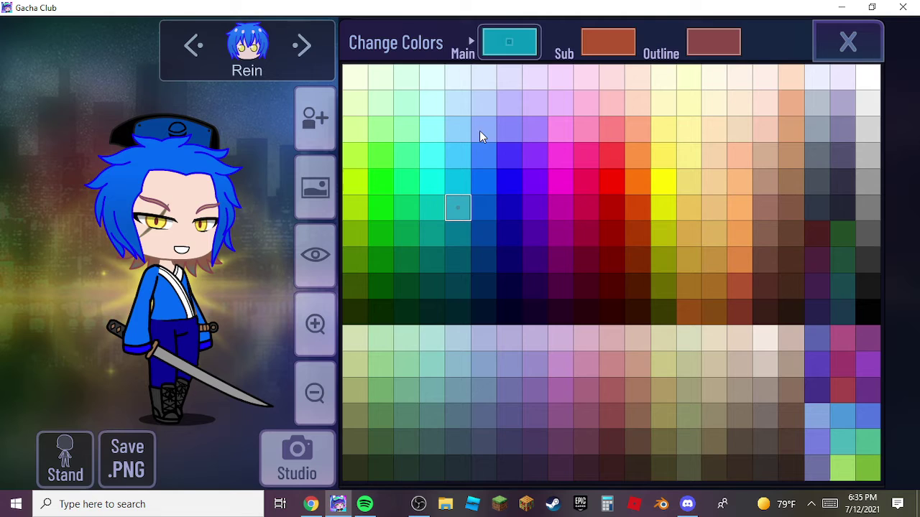
click(488, 210)
click(481, 185)
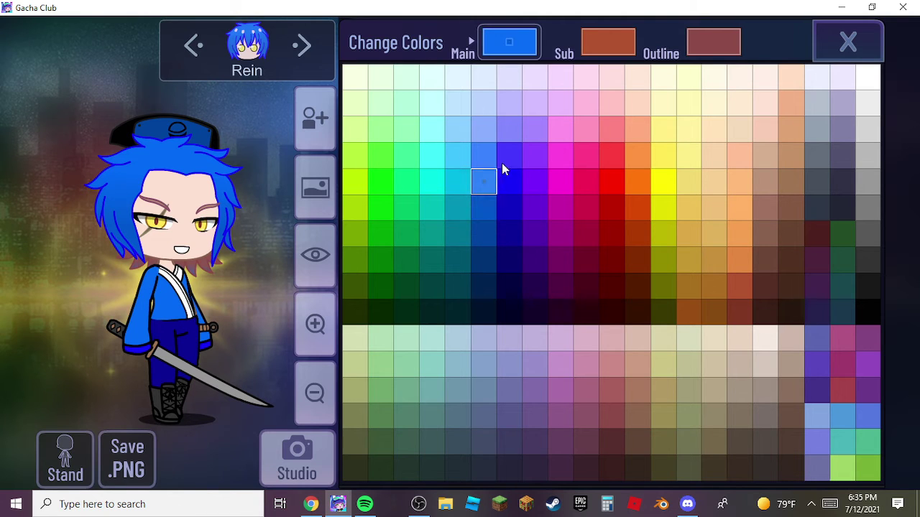
click(479, 148)
click(617, 37)
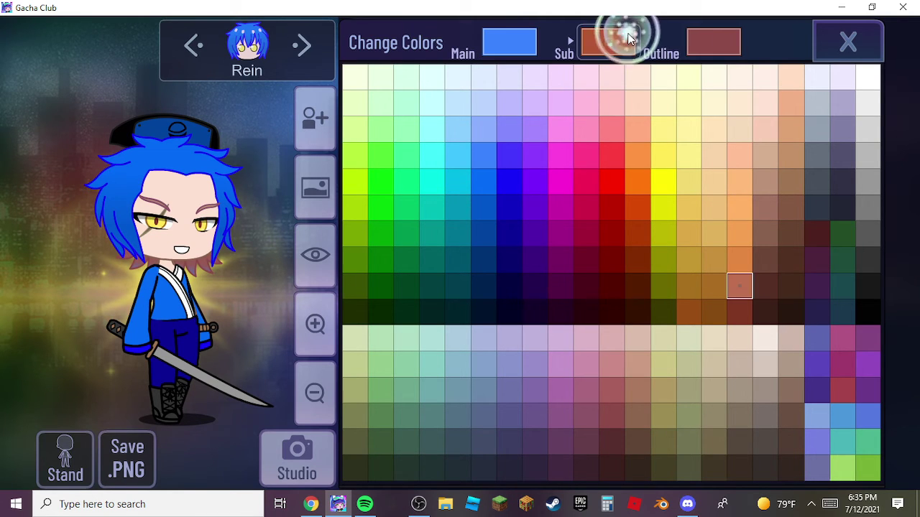
click(480, 176)
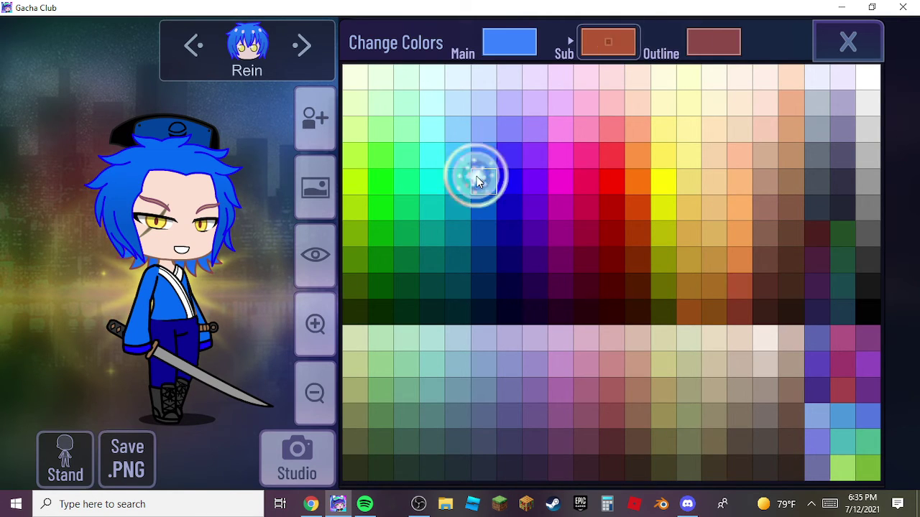
click(689, 45)
click(512, 180)
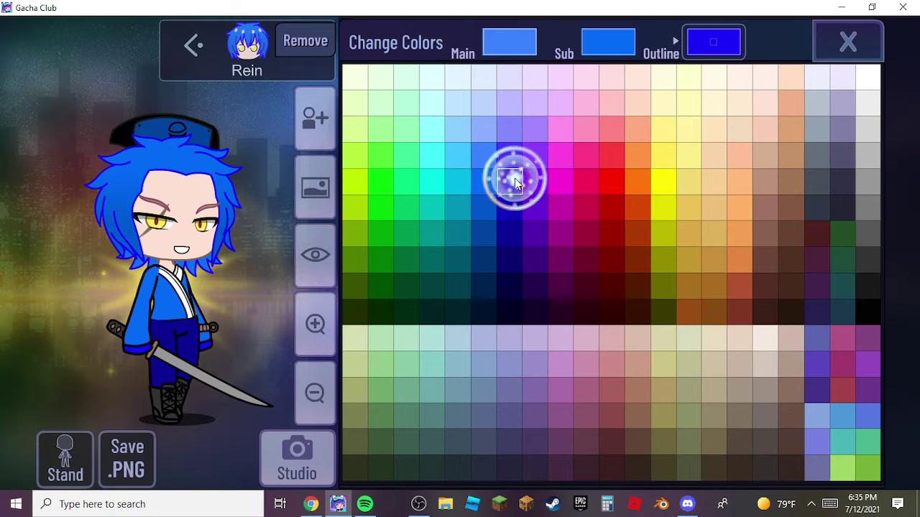
click(848, 41)
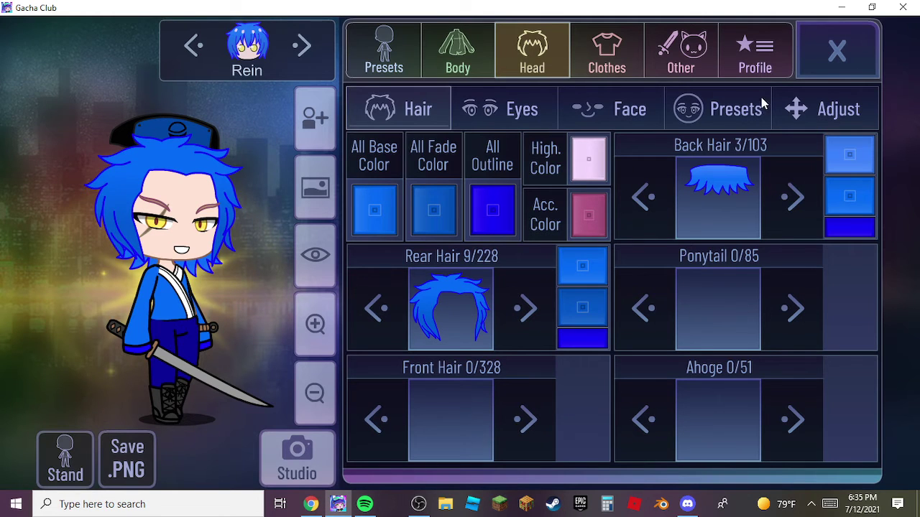
click(780, 106)
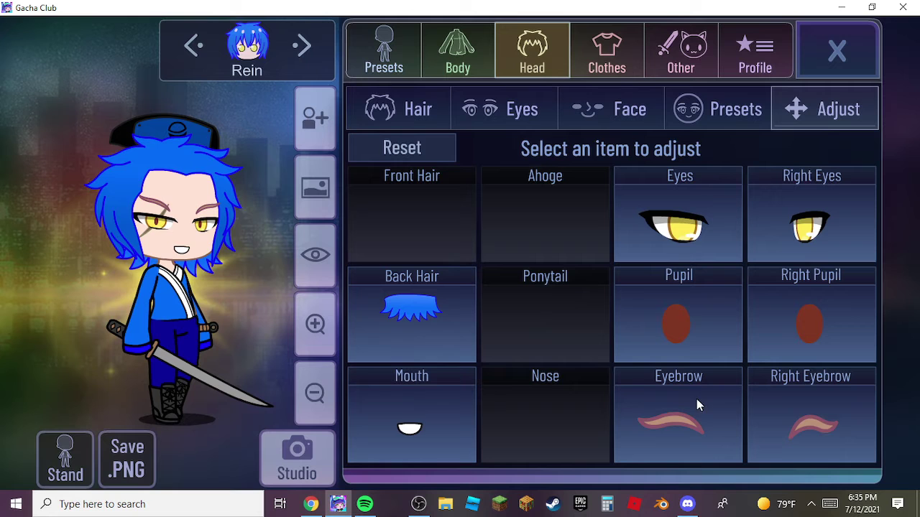
click(529, 113)
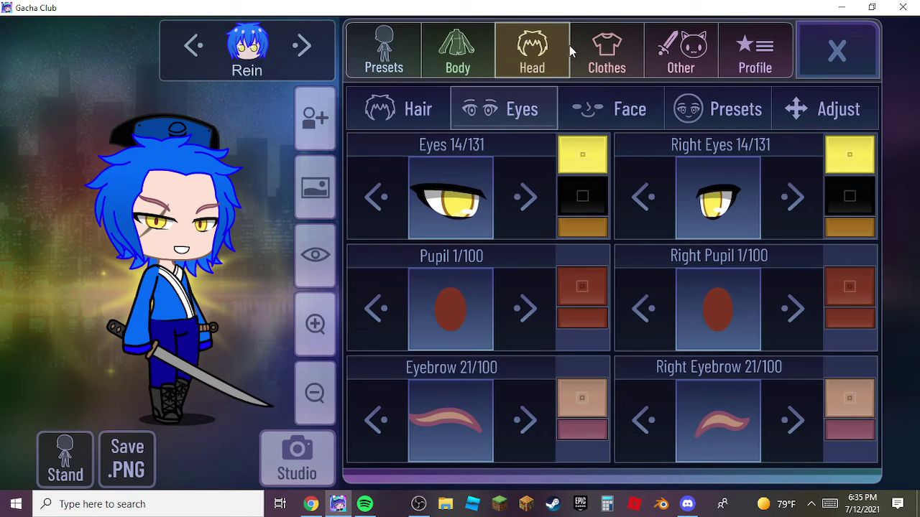
click(619, 113)
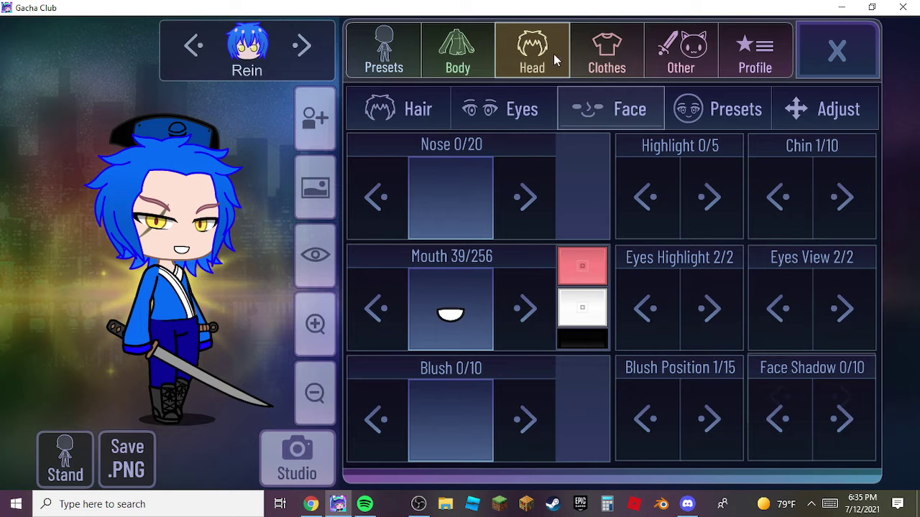
Remove the scar set as Face Accessory 3 from the character's face
click(625, 48)
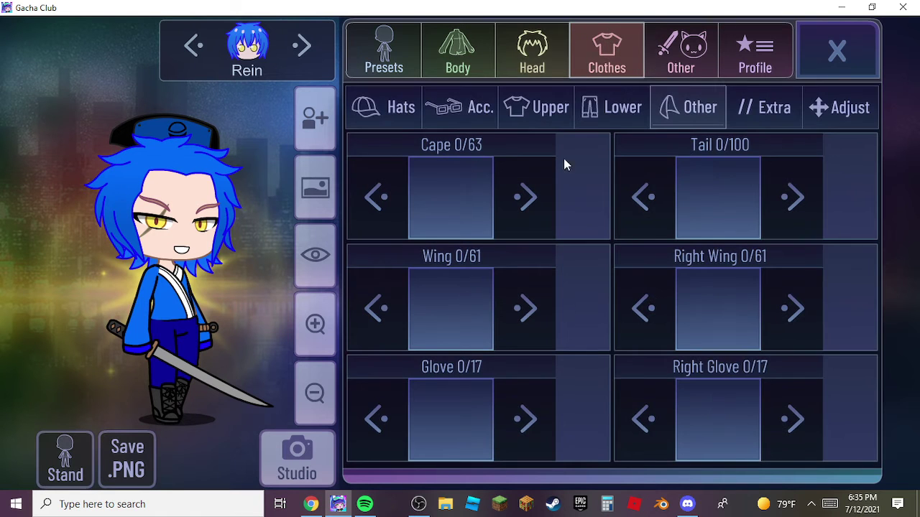
click(448, 112)
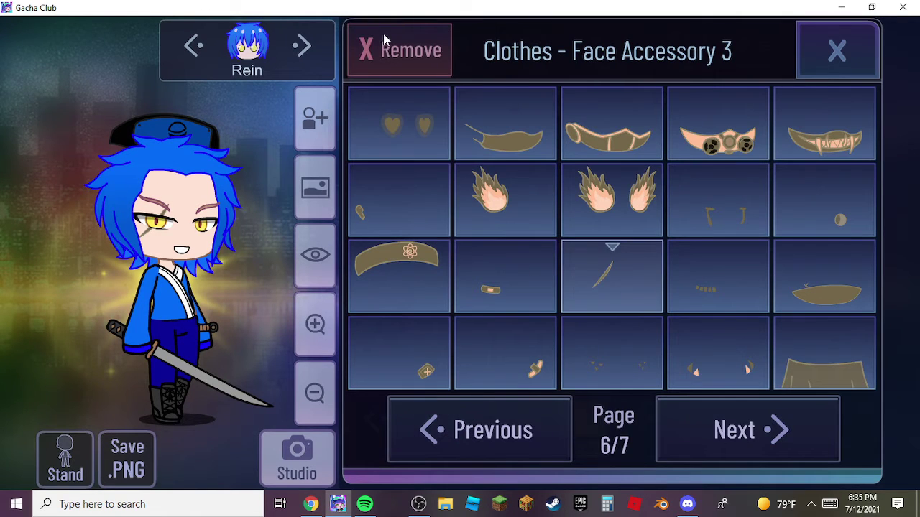
click(382, 37)
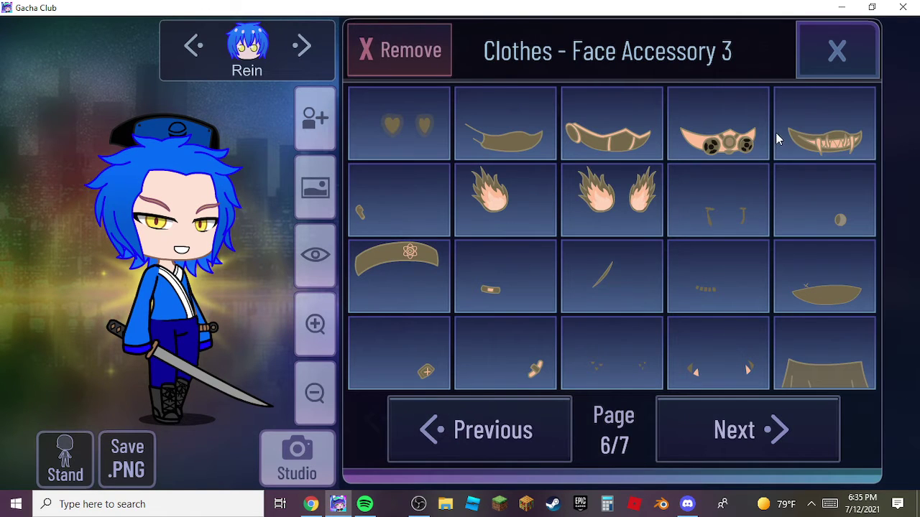
click(818, 47)
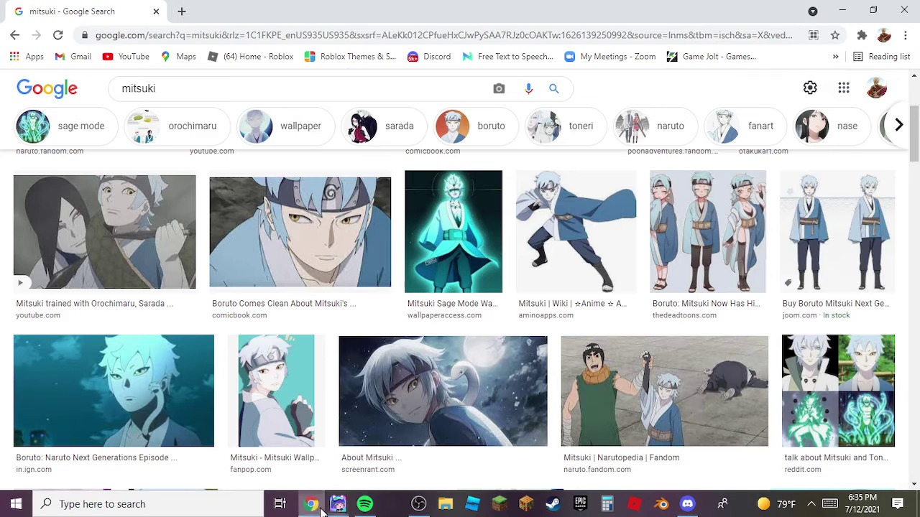
Examine the Mitsuki image results in Chrome for outfit and weapon references, and return to Gacha Club
click(310, 503)
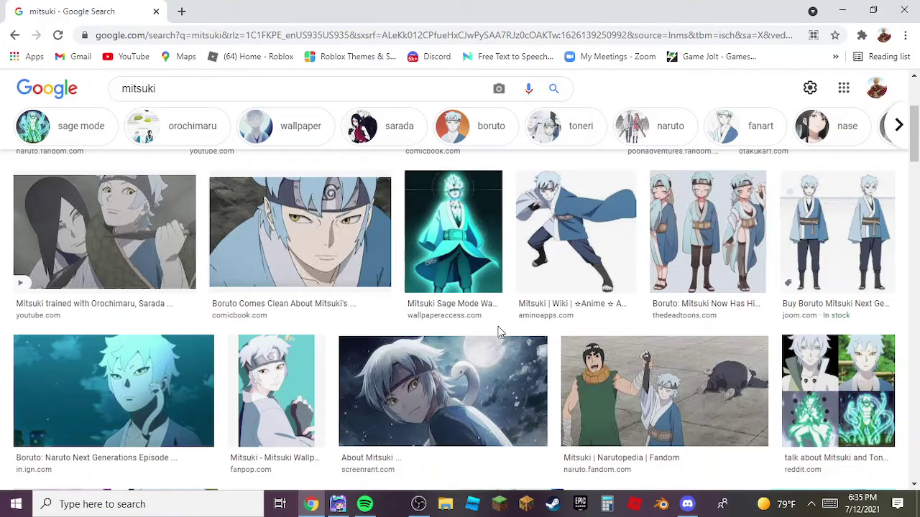
right_click(496, 324)
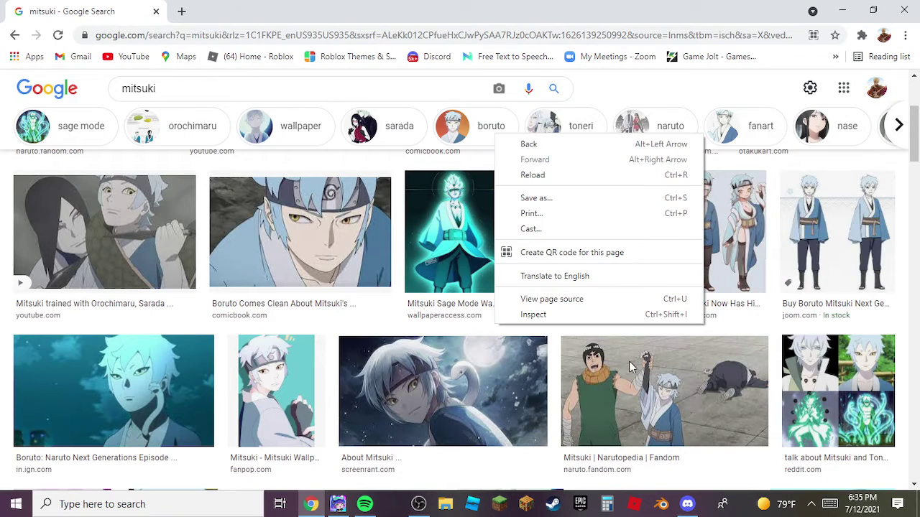
scroll(778, 472, down, 5)
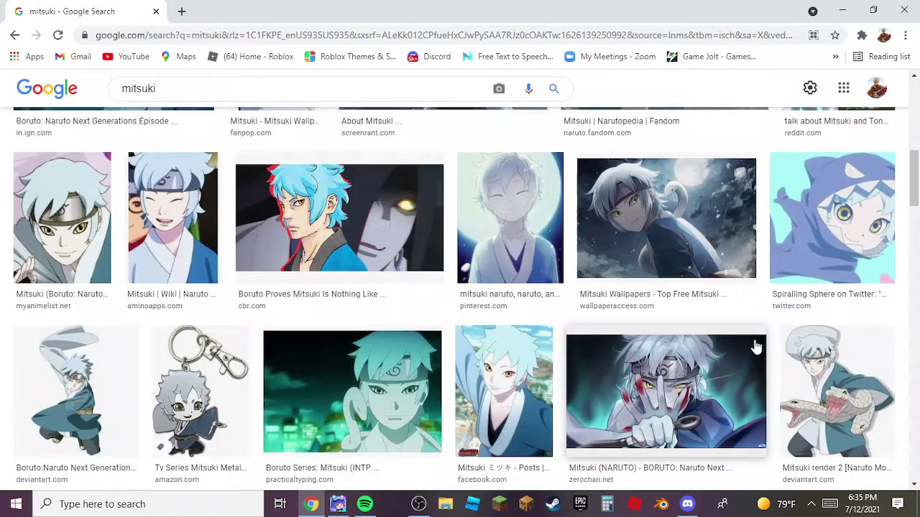
scroll(756, 345, down, 2)
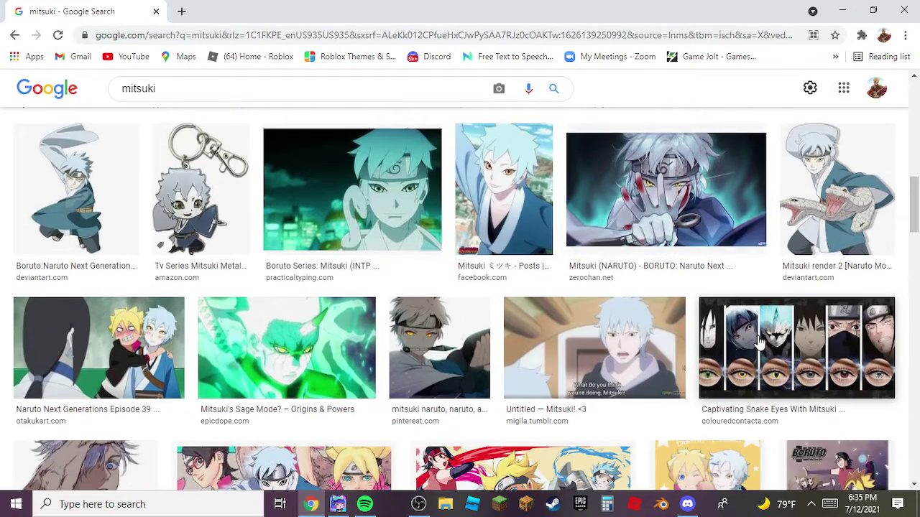
scroll(770, 157, down, 5)
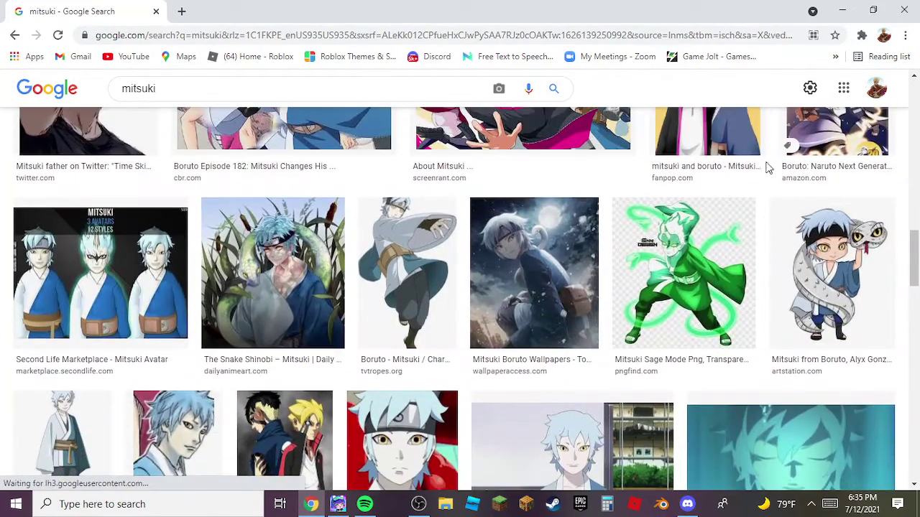
scroll(767, 165, down, 4)
scroll(766, 170, down, 7)
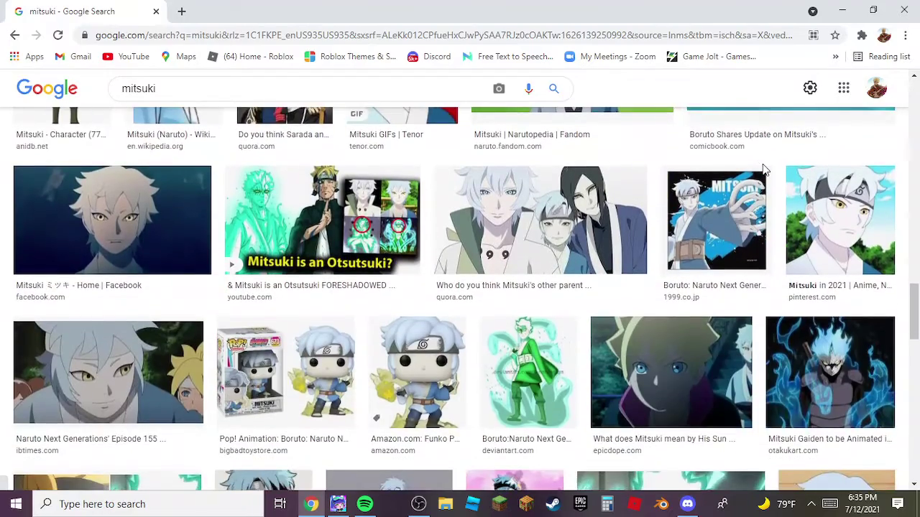
scroll(768, 168, down, 4)
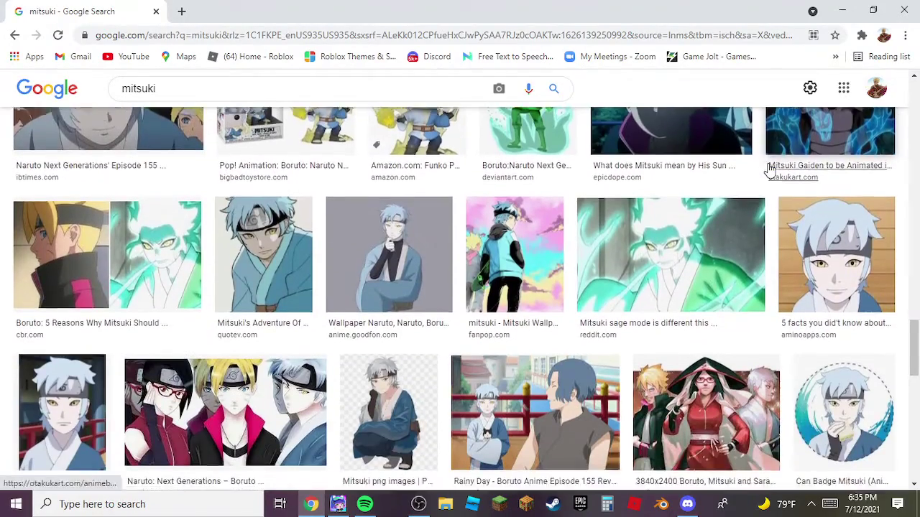
scroll(772, 165, down, 5)
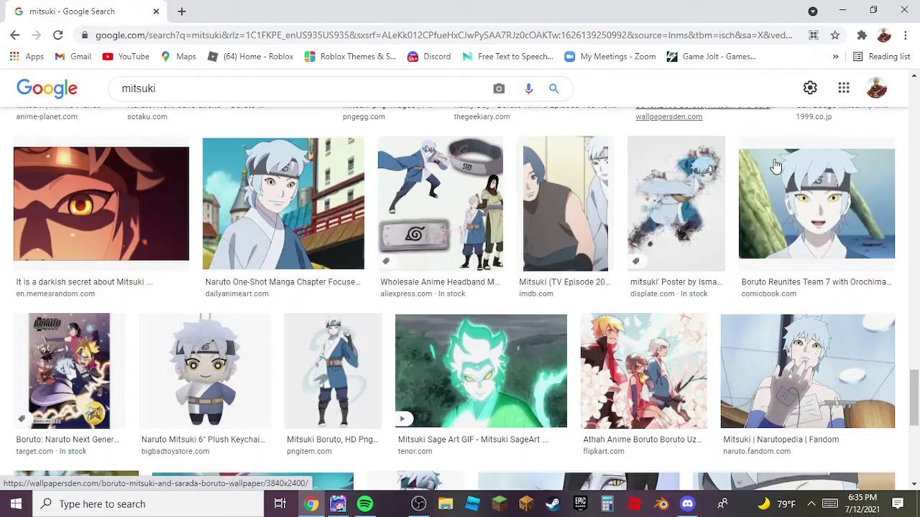
scroll(776, 167, down, 6)
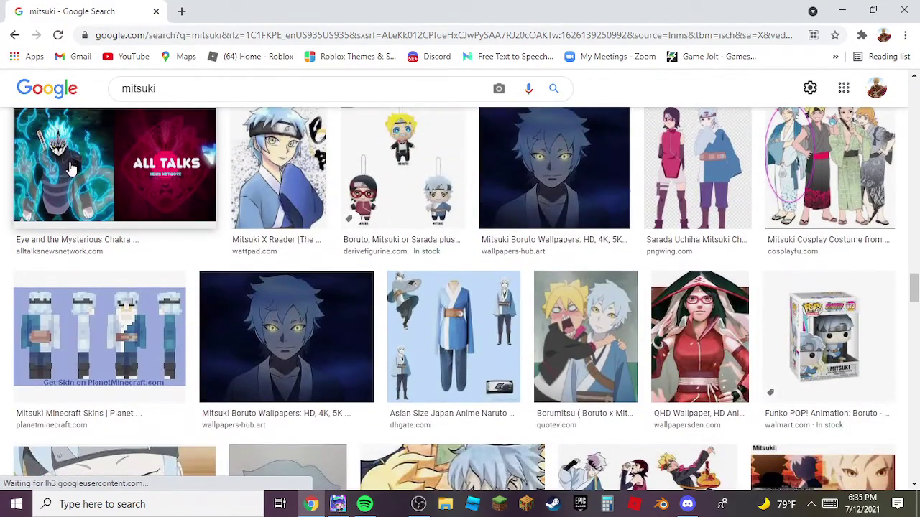
scroll(72, 169, up, 1)
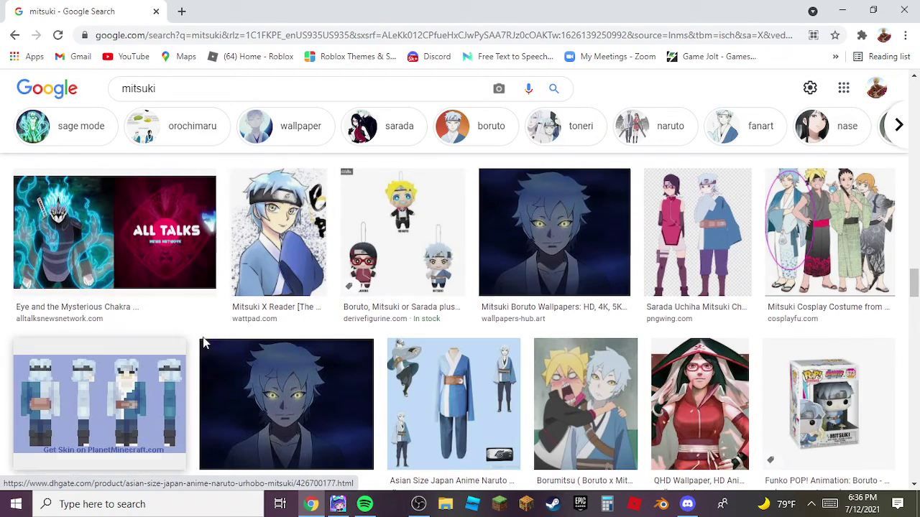
scroll(372, 425, up, 2)
scroll(372, 425, up, 1)
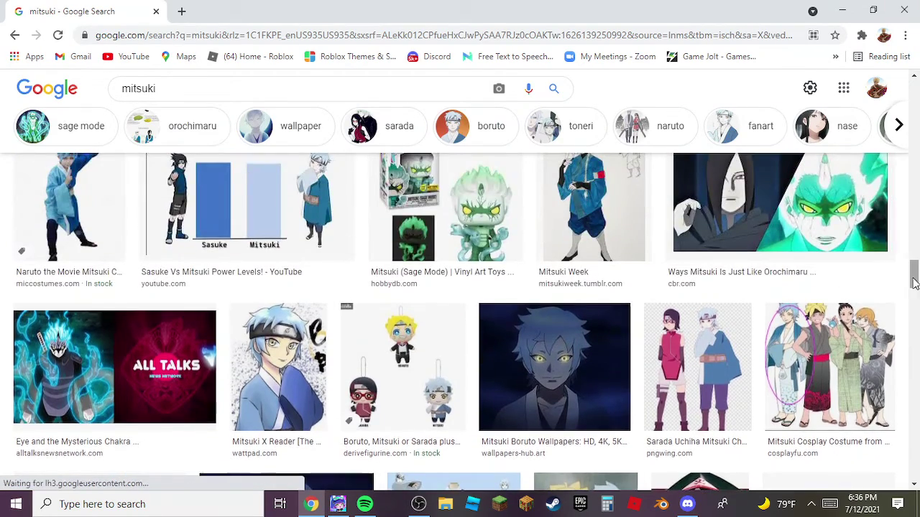
drag(914, 277, 907, 158)
scroll(475, 409, up, 5)
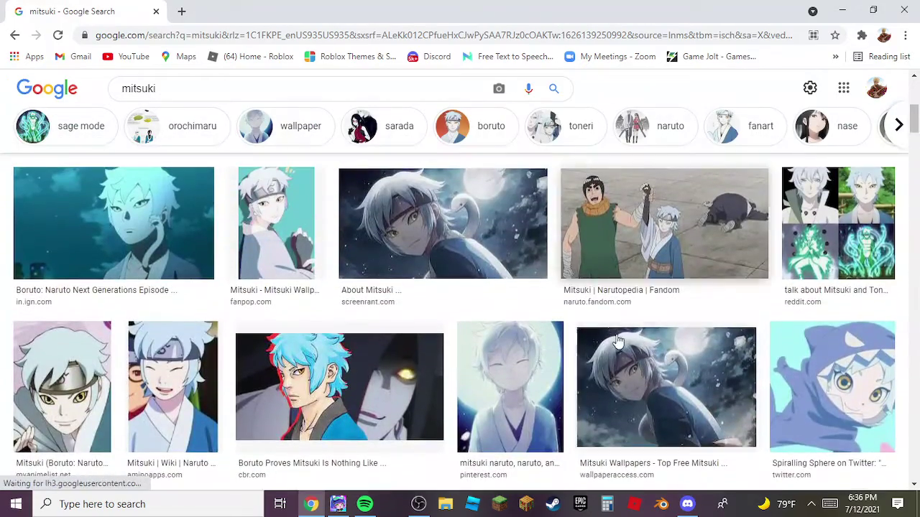
scroll(474, 409, up, 2)
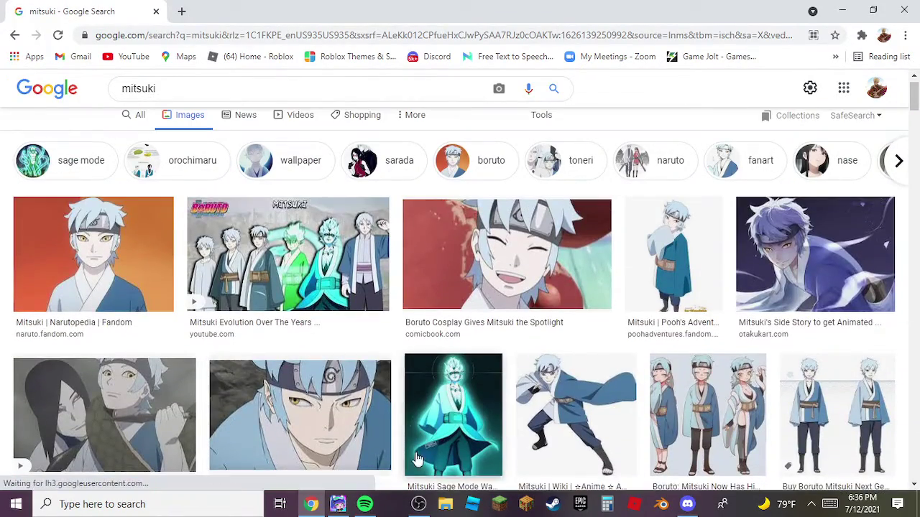
click(337, 504)
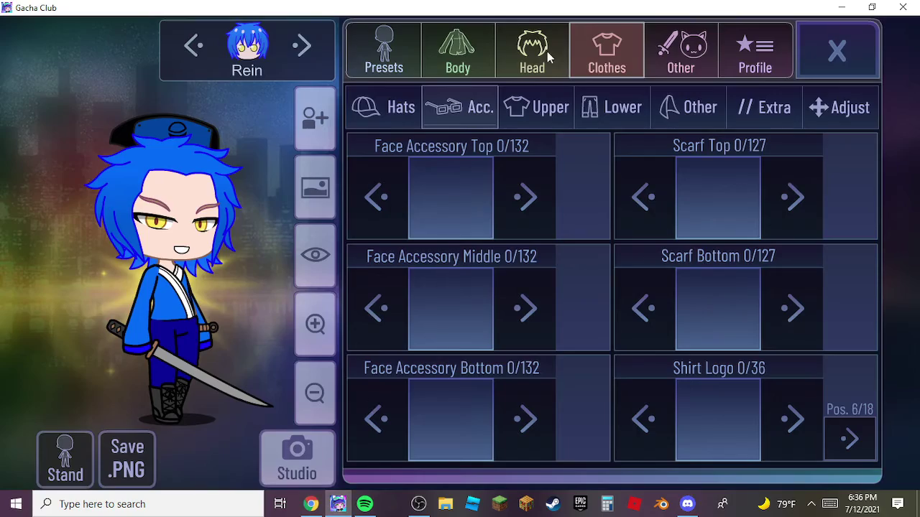
Remove the katana set as the character's left prop
click(587, 105)
click(711, 107)
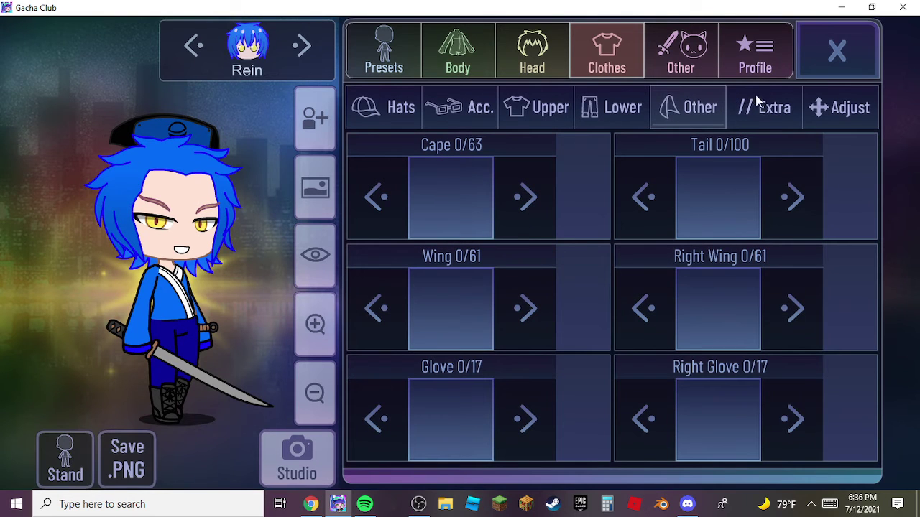
click(694, 57)
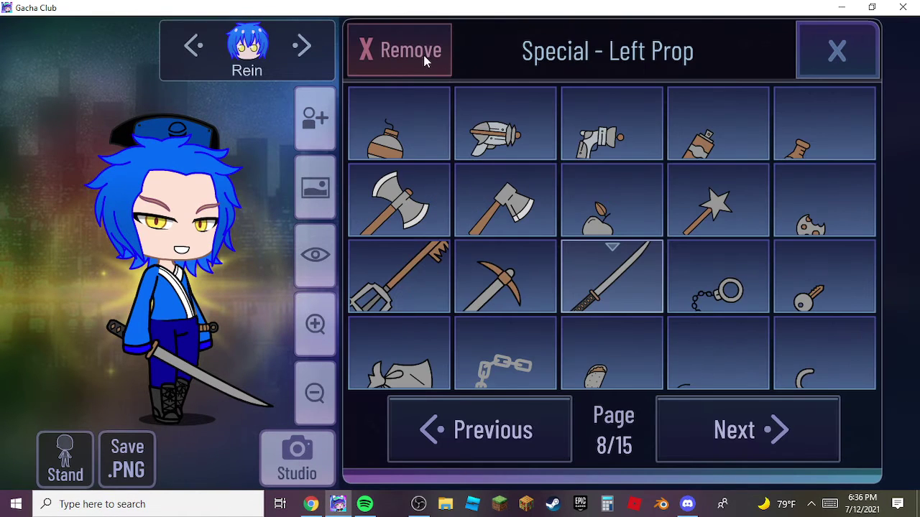
click(424, 54)
click(836, 43)
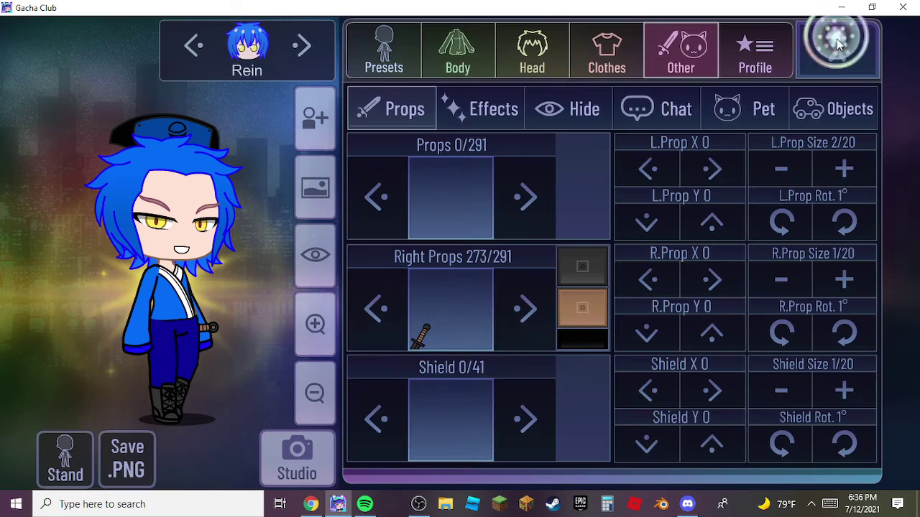
Replace the character's right prop with the kunai, number 161 of 291
click(436, 311)
click(439, 316)
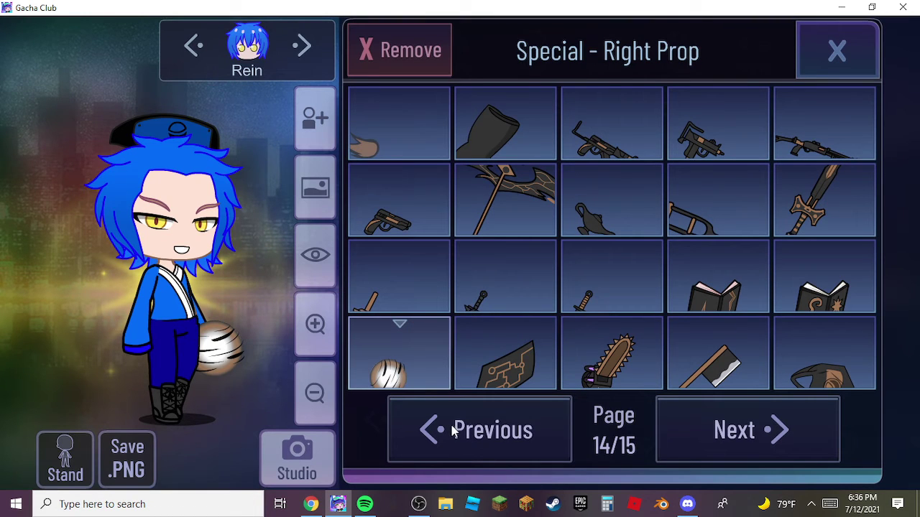
scroll(649, 359, up, 1)
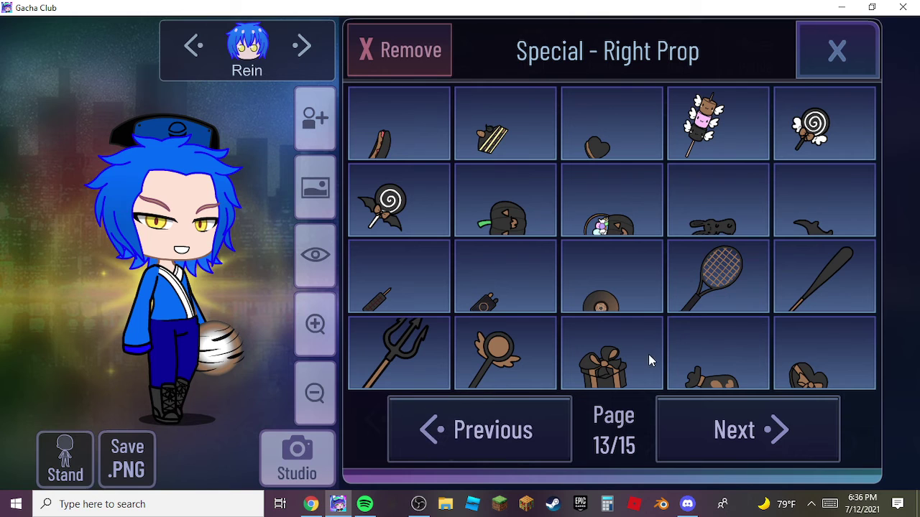
click(529, 429)
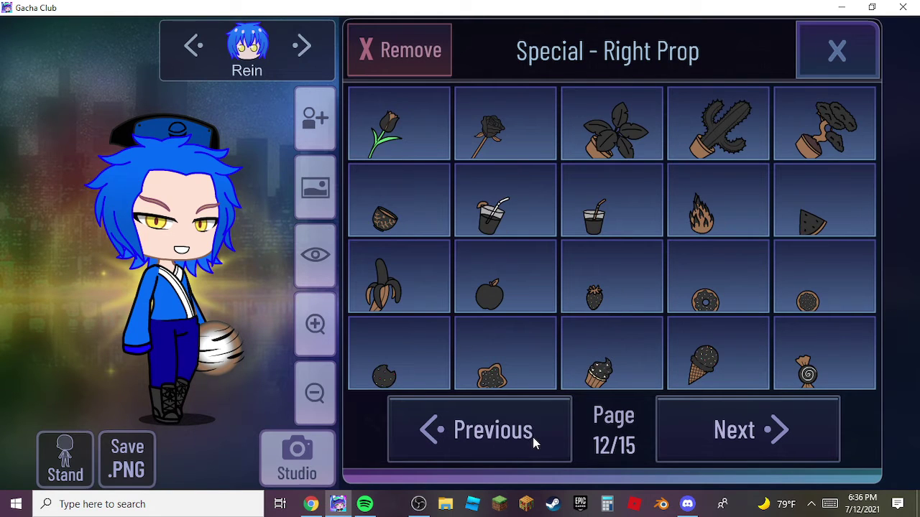
click(532, 431)
click(532, 429)
click(533, 429)
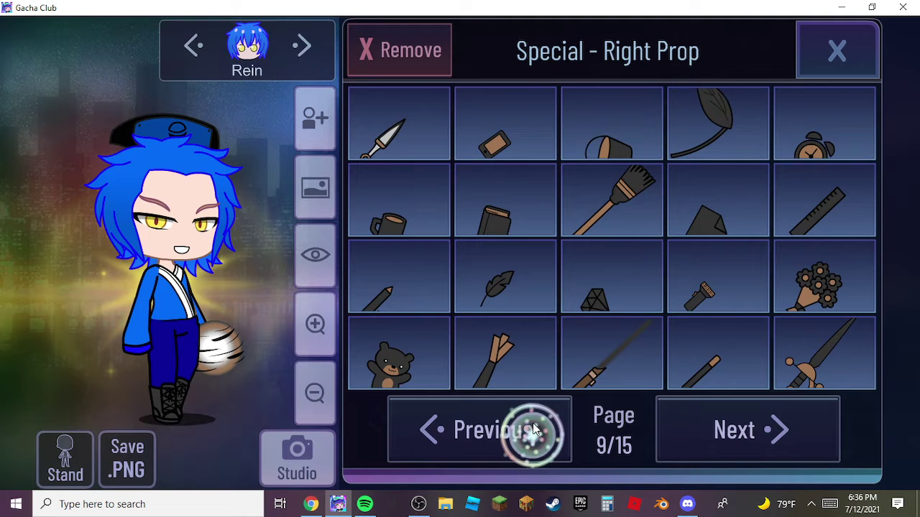
click(531, 429)
click(532, 429)
scroll(705, 414, up, 2)
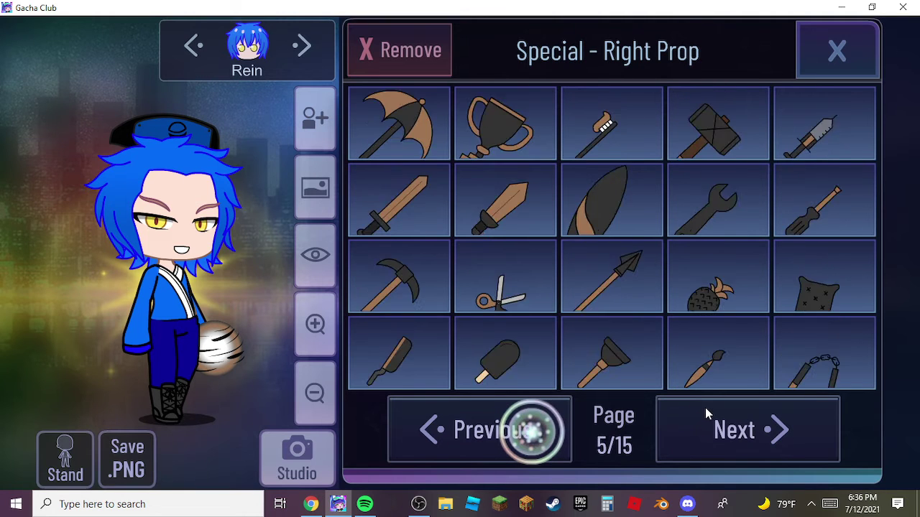
scroll(705, 406, down, 2)
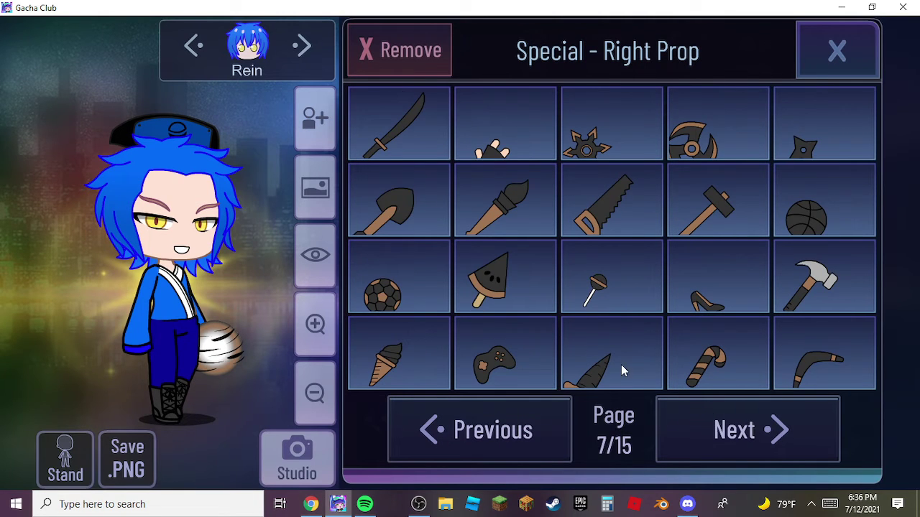
click(675, 420)
click(769, 430)
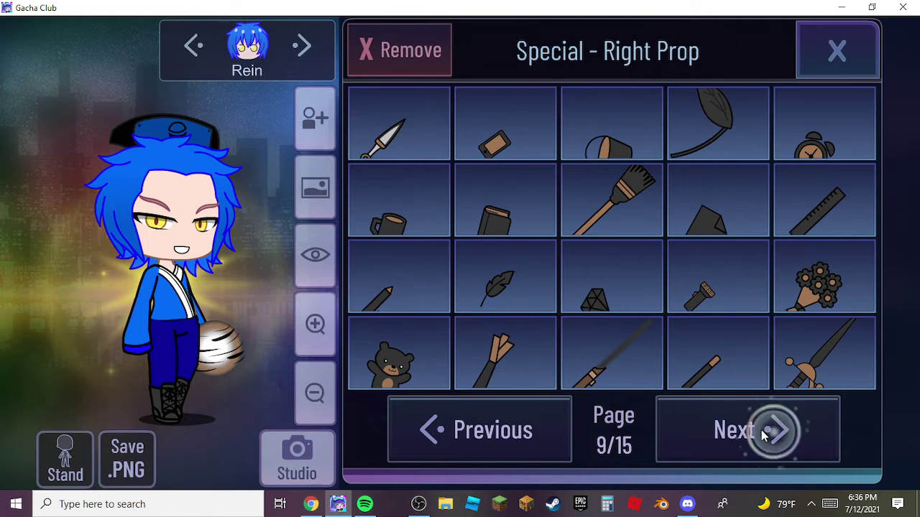
click(410, 143)
click(836, 51)
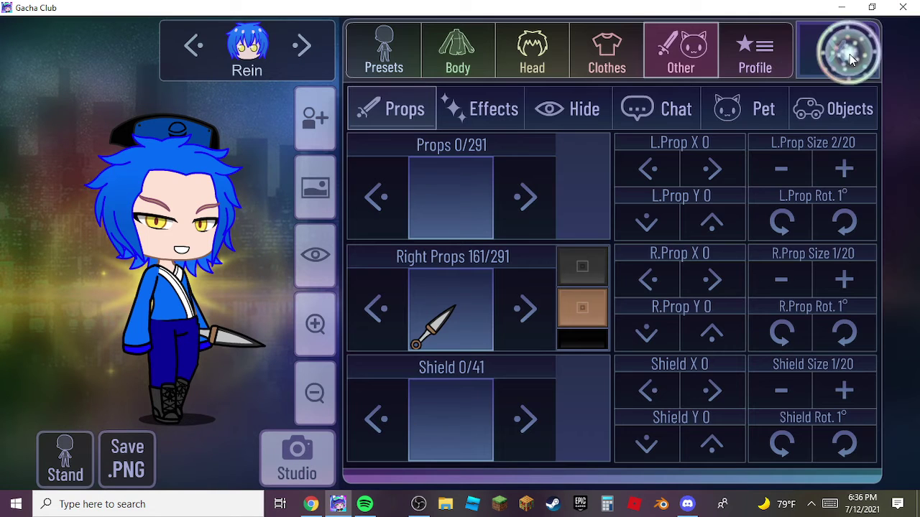
Check the Mitsuki images in Chrome, return to Gacha Club, and recolor the kunai with black main and sub colors
click(310, 503)
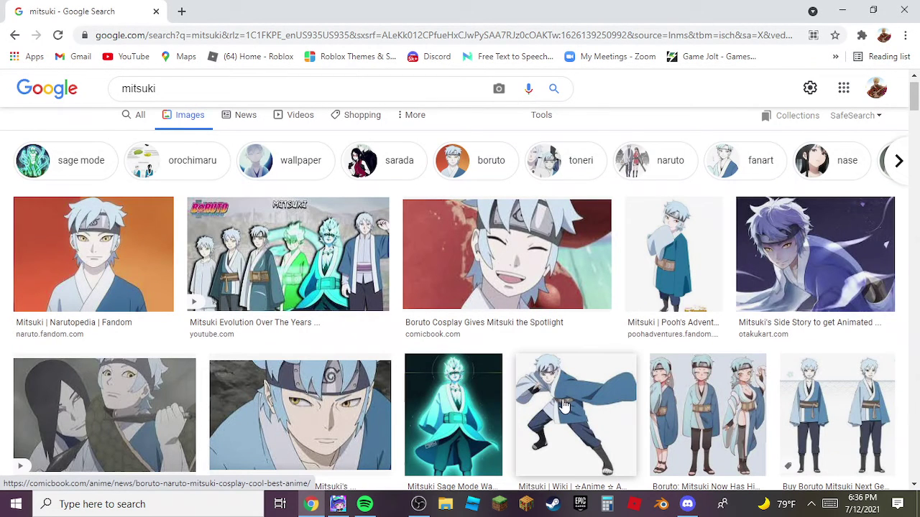
click(338, 503)
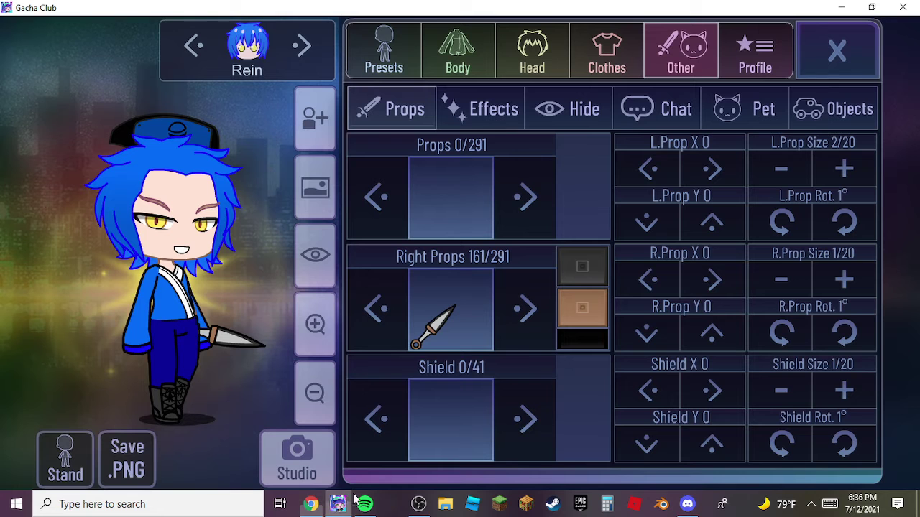
click(601, 260)
click(865, 312)
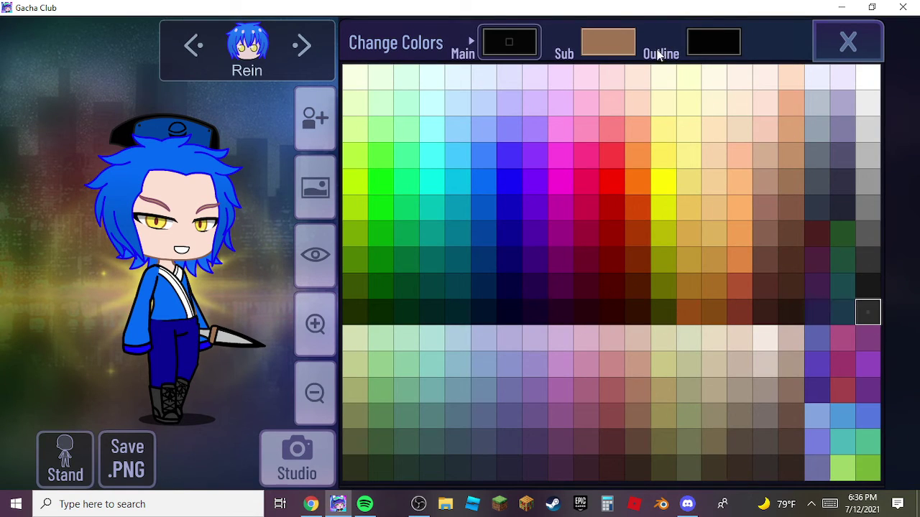
click(599, 45)
click(868, 311)
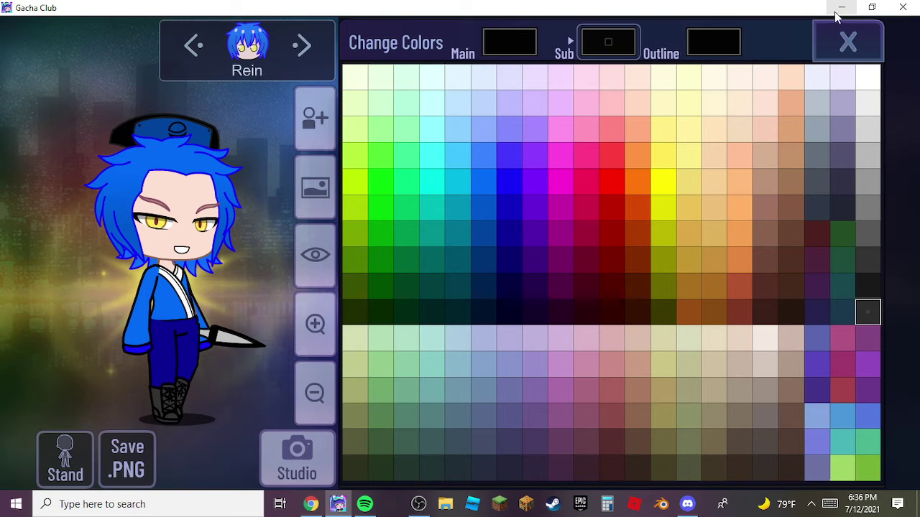
click(850, 43)
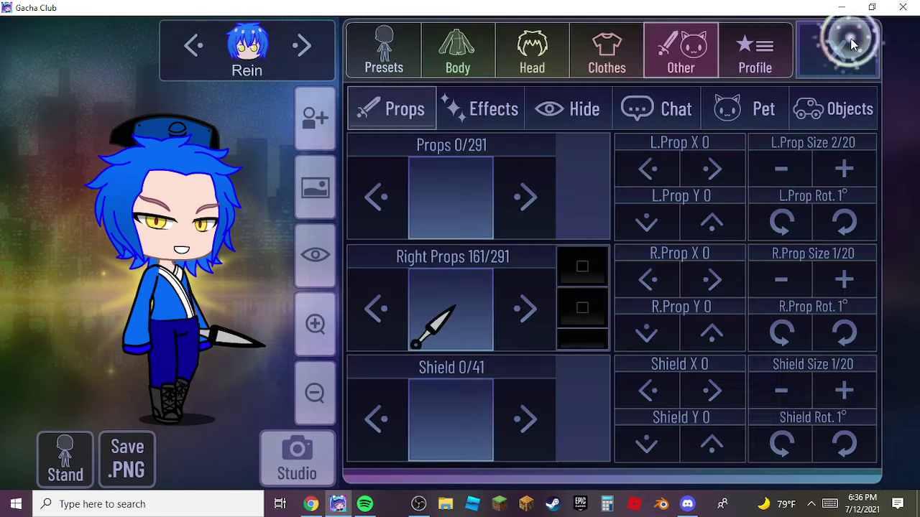
Review the character's clothes, face and eye options, compare the eyes with the Mitsuki images in Chrome, and return to Gacha Club
click(607, 57)
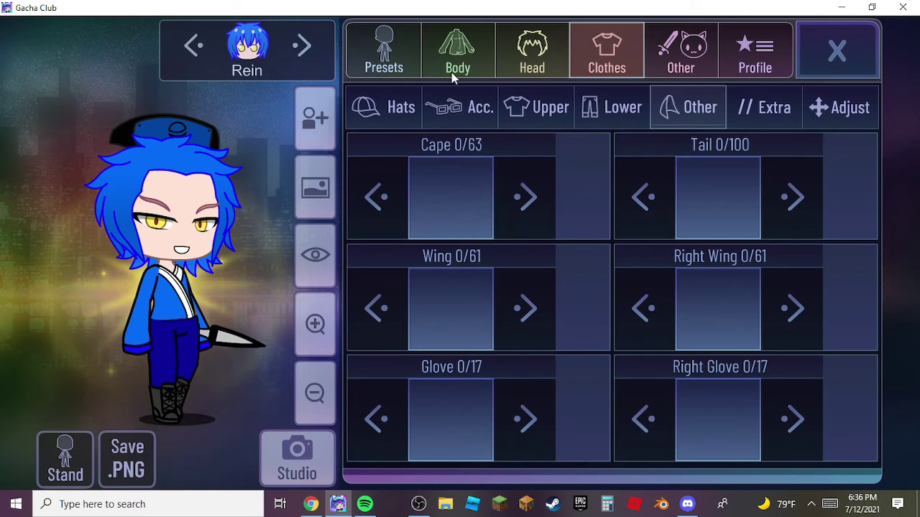
click(541, 53)
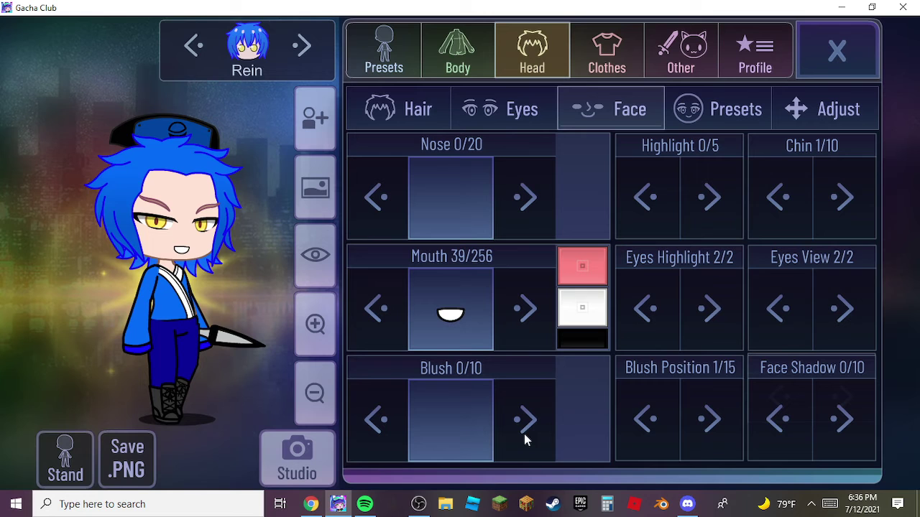
mouse_move(408, 507)
click(505, 126)
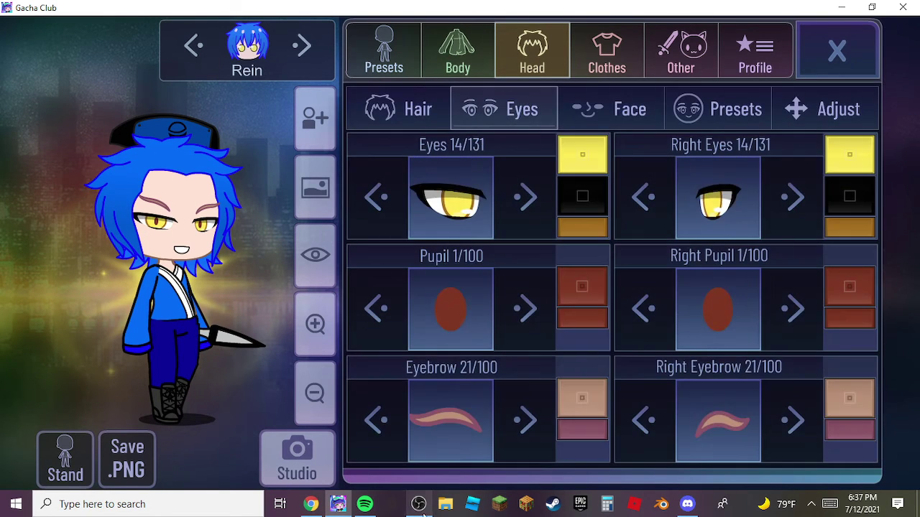
click(316, 506)
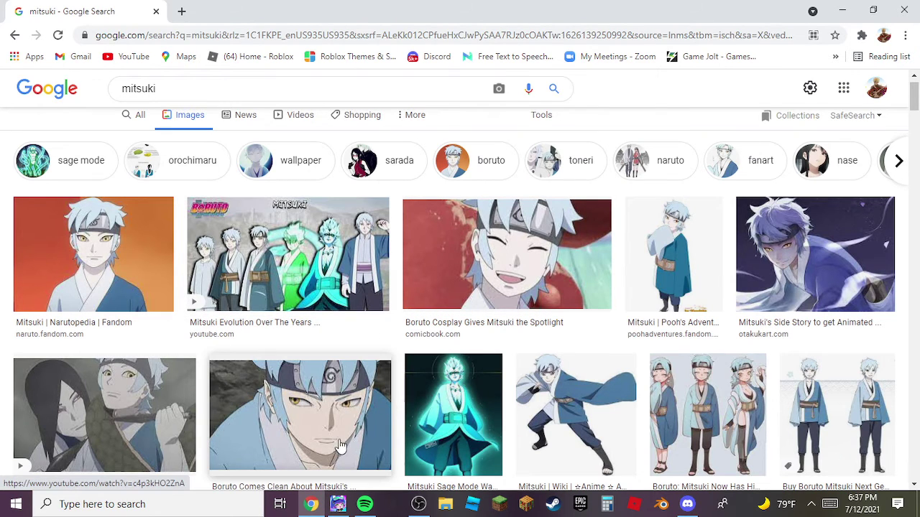
click(331, 505)
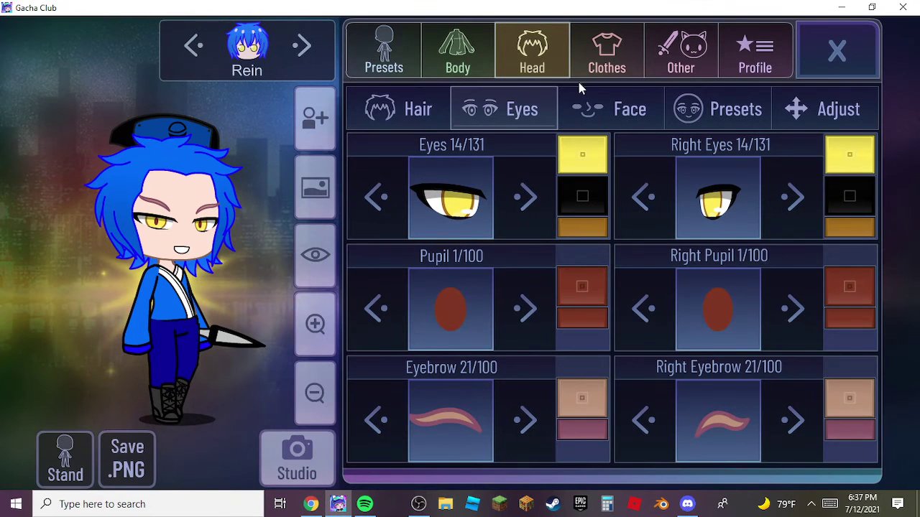
click(594, 98)
click(603, 42)
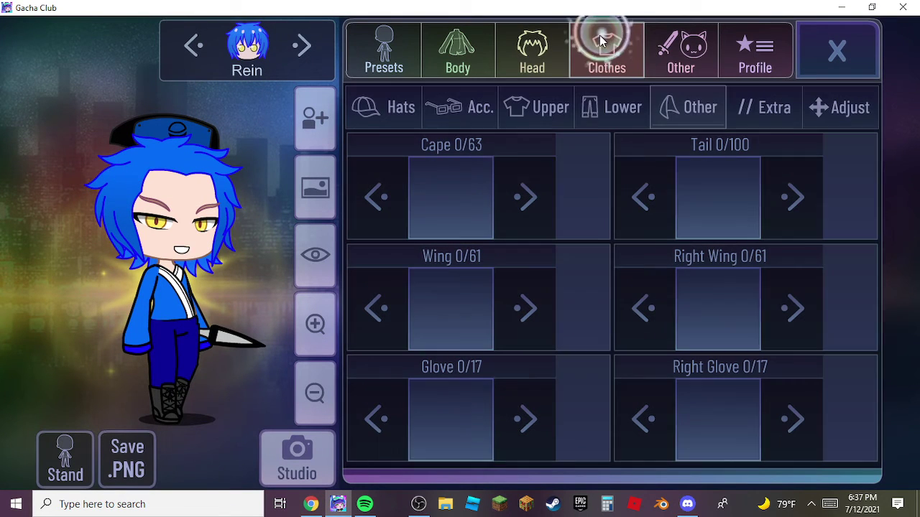
click(467, 109)
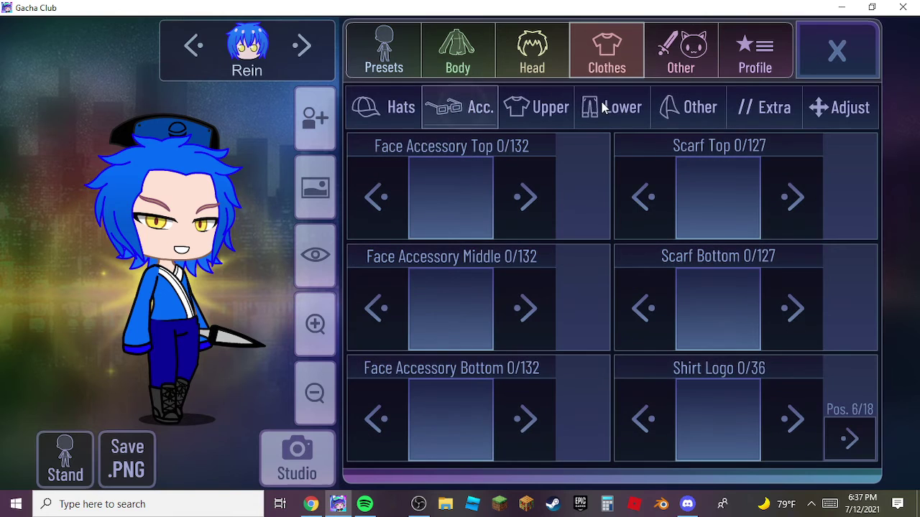
Switch the character's eyes view back and forth in the face options and settle on view 1 of 2
click(546, 47)
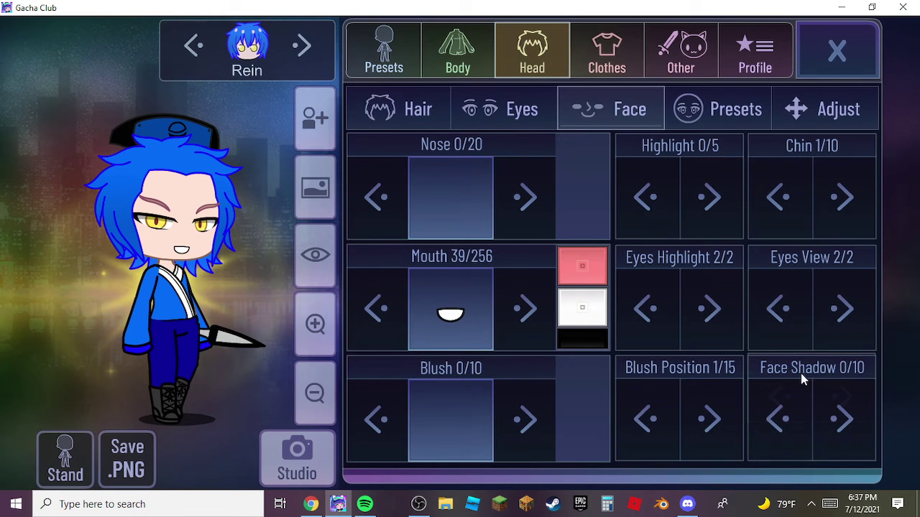
click(855, 296)
click(855, 296)
click(855, 297)
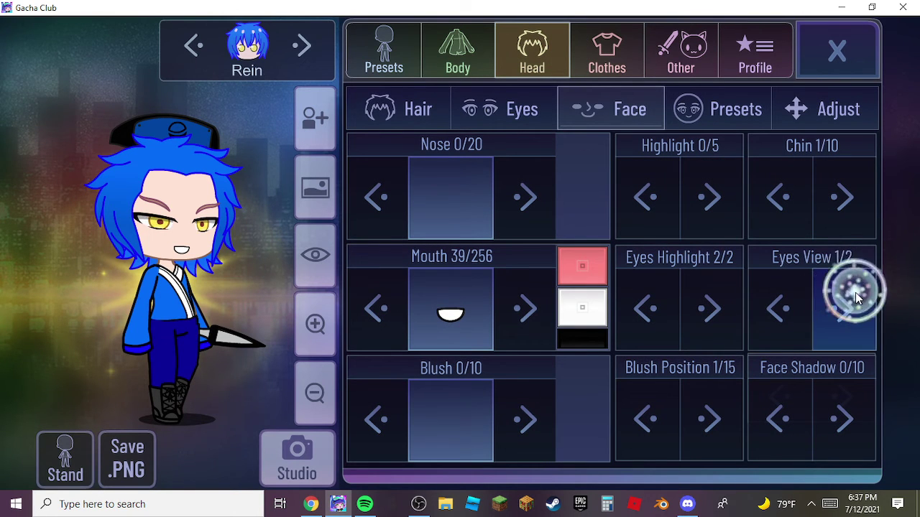
click(855, 298)
click(853, 300)
click(852, 303)
click(852, 303)
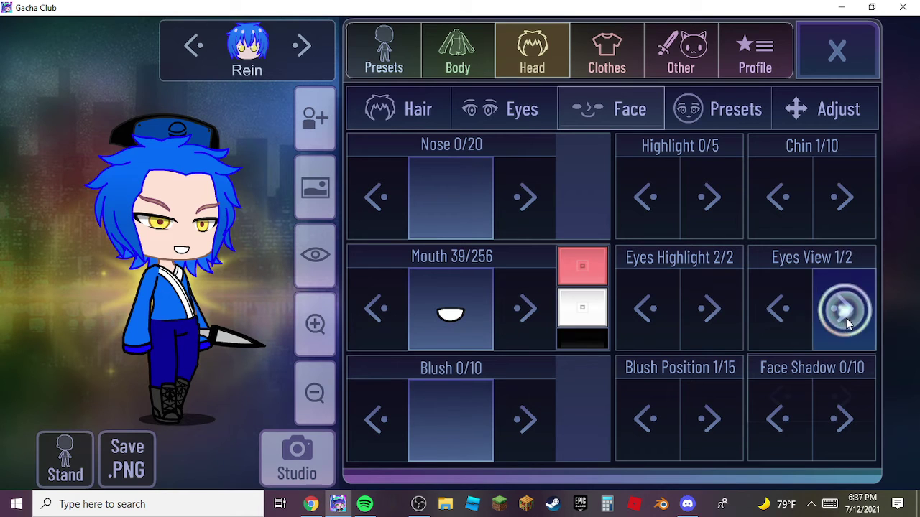
click(848, 308)
click(847, 311)
click(846, 312)
click(845, 313)
click(846, 313)
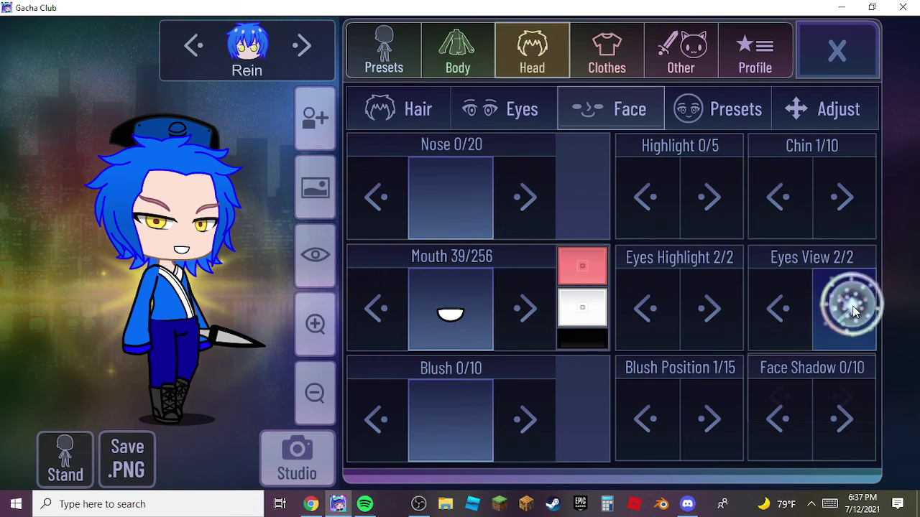
click(850, 314)
click(851, 314)
click(851, 314)
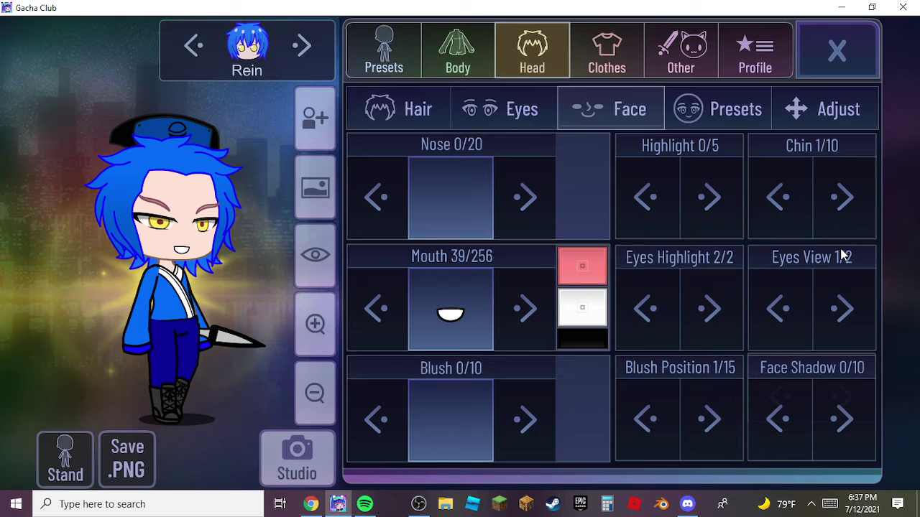
Try the alternative eyes highlight and return to highlight option 2 of 2
click(690, 316)
click(690, 316)
click(691, 316)
click(690, 316)
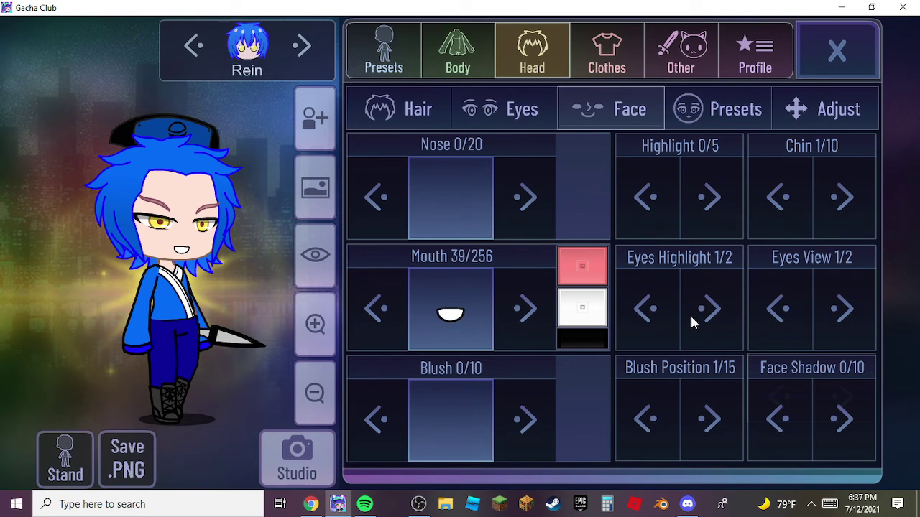
click(691, 316)
click(690, 316)
click(691, 318)
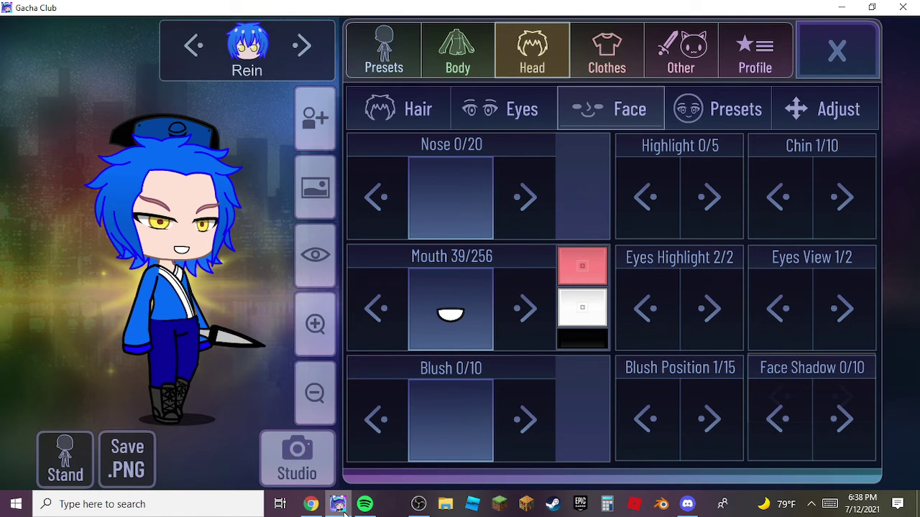
Check the Mitsuki images in Chrome, return to Gacha Club, and add the checkered belt, number 31 of 119, as the top belt
click(311, 504)
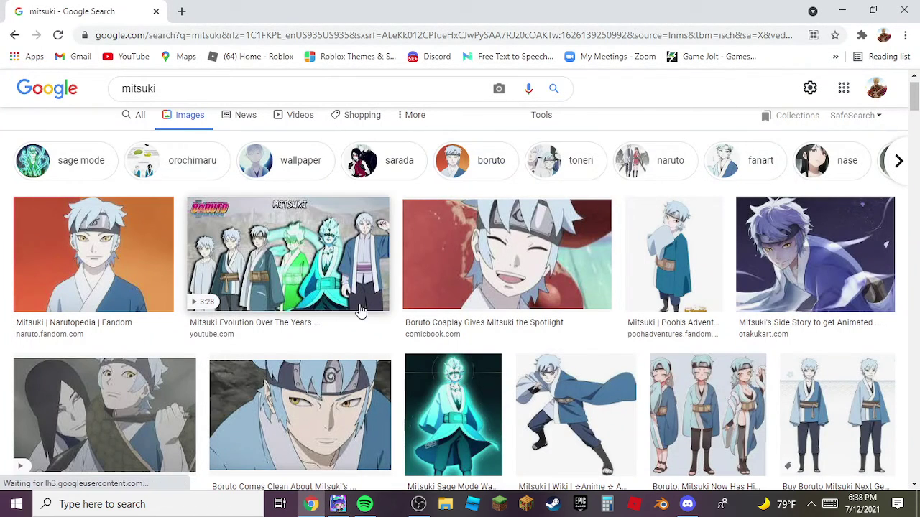
click(336, 505)
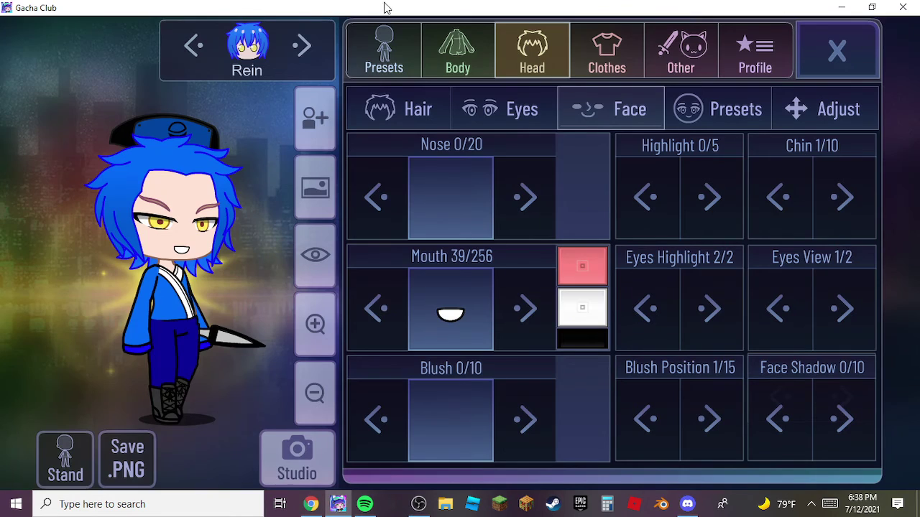
click(618, 50)
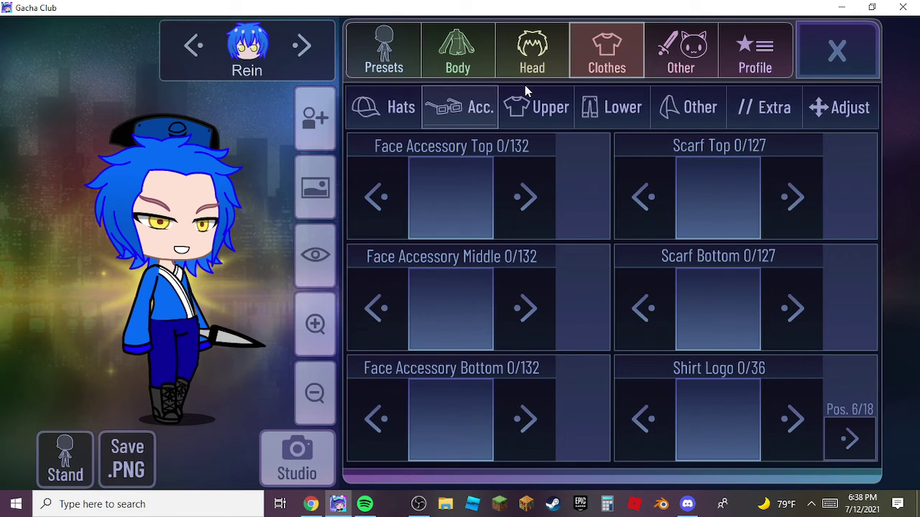
click(539, 100)
click(442, 416)
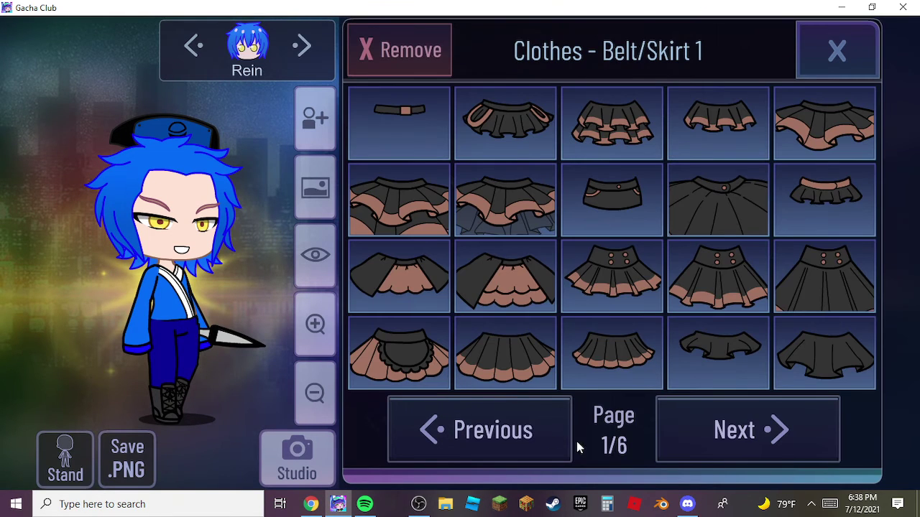
click(704, 431)
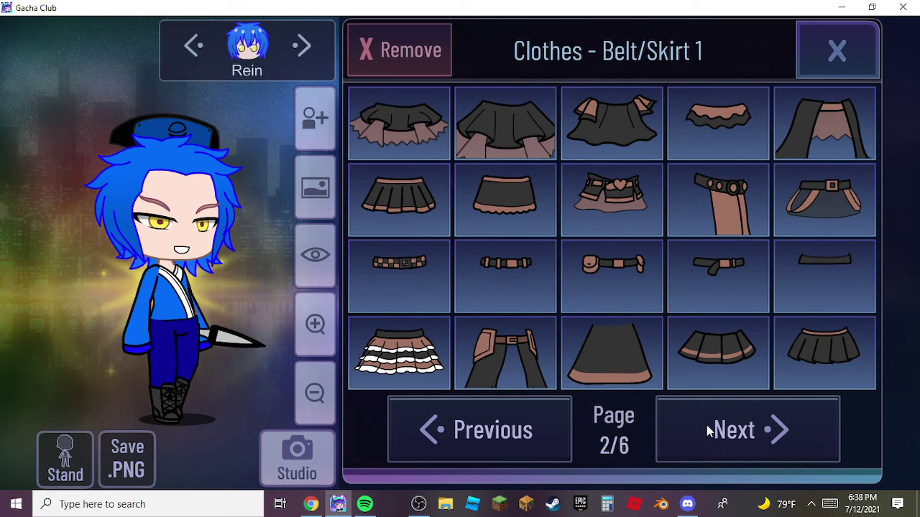
click(384, 280)
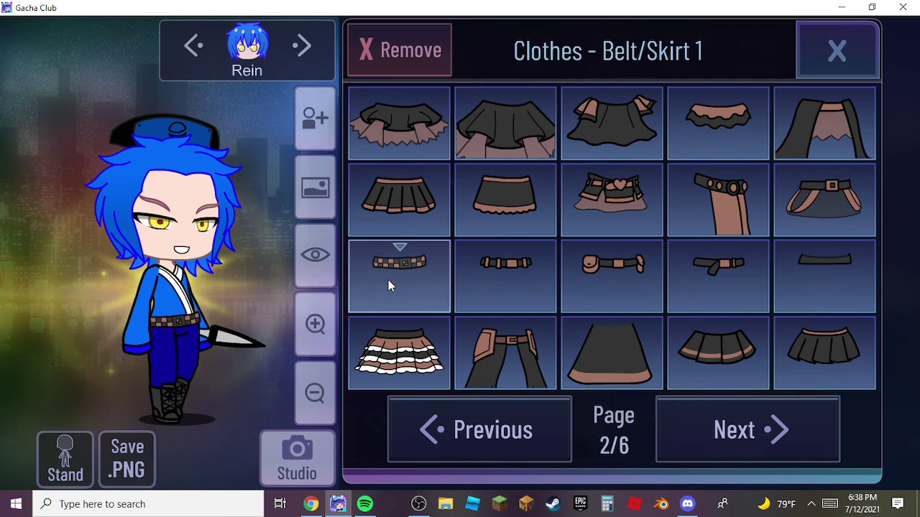
click(835, 52)
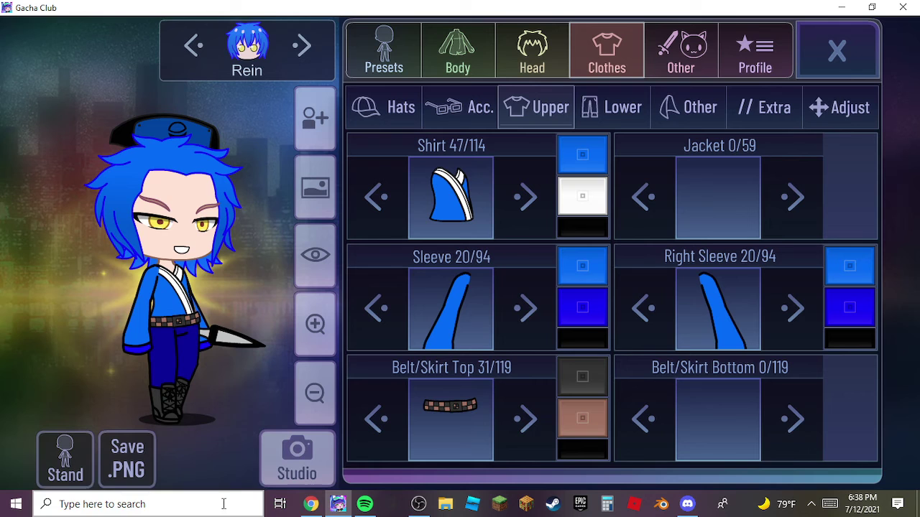
Check the Mitsuki images in Chrome, return to Gacha Club, and move the headband down to the neck at X 0, Y +74
click(312, 505)
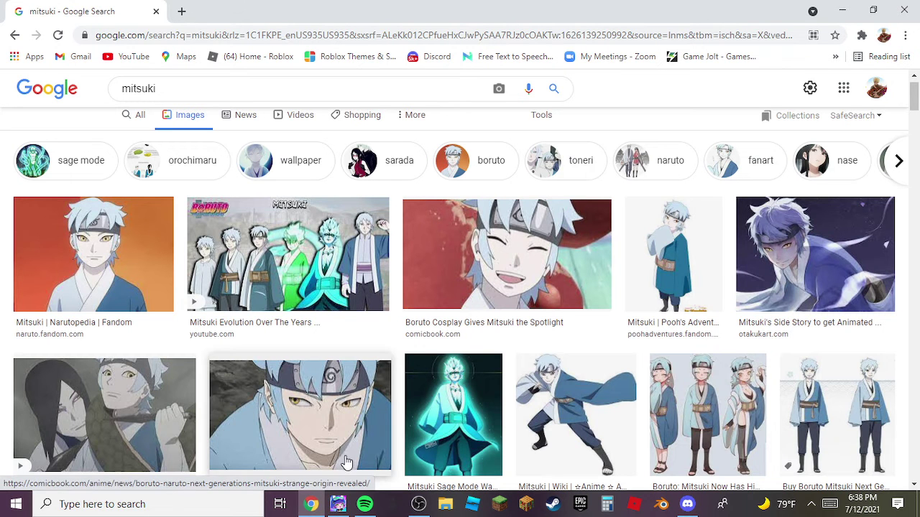
click(338, 505)
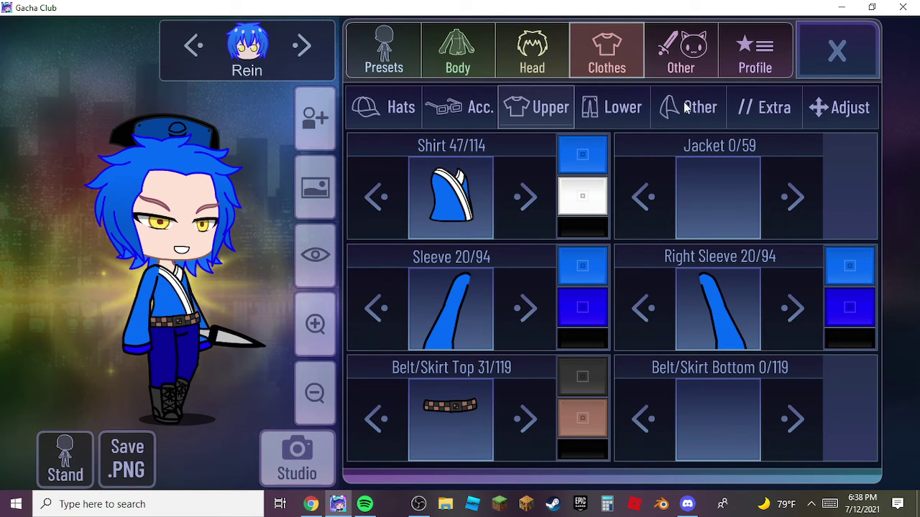
click(839, 108)
click(540, 412)
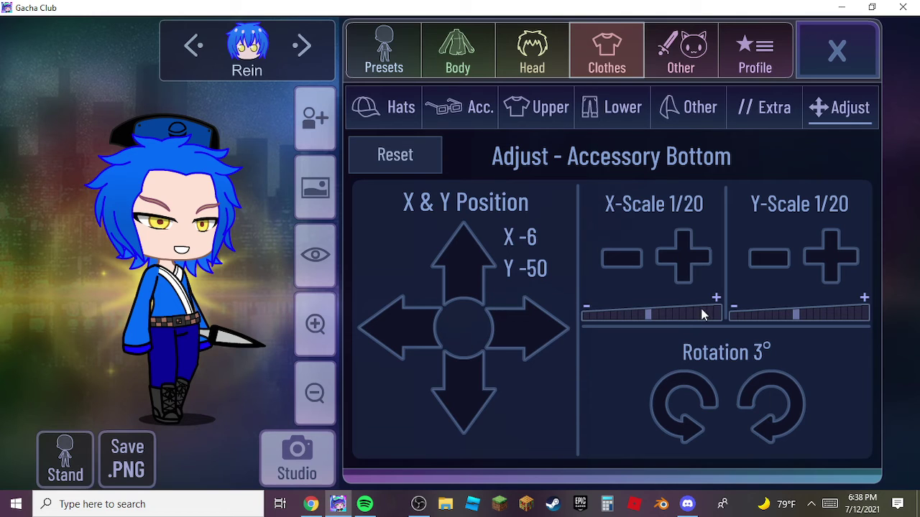
click(478, 251)
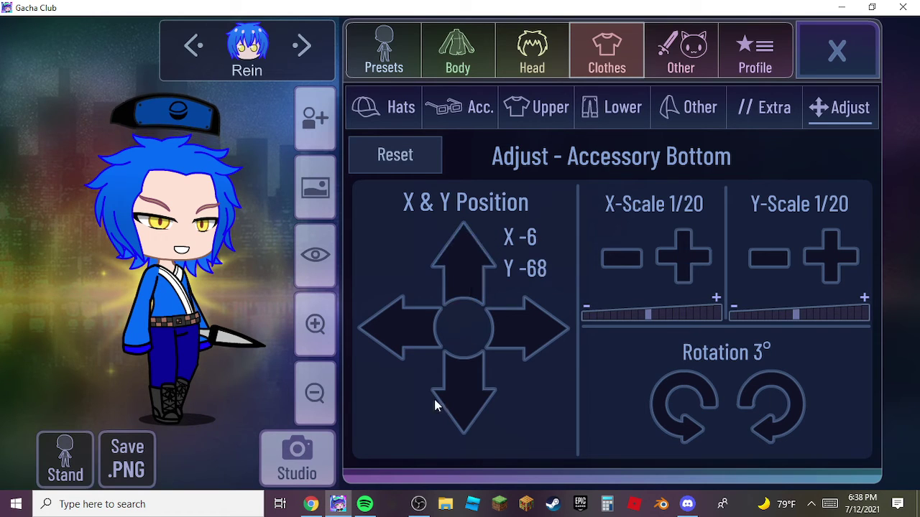
click(466, 393)
drag(465, 391, 479, 401)
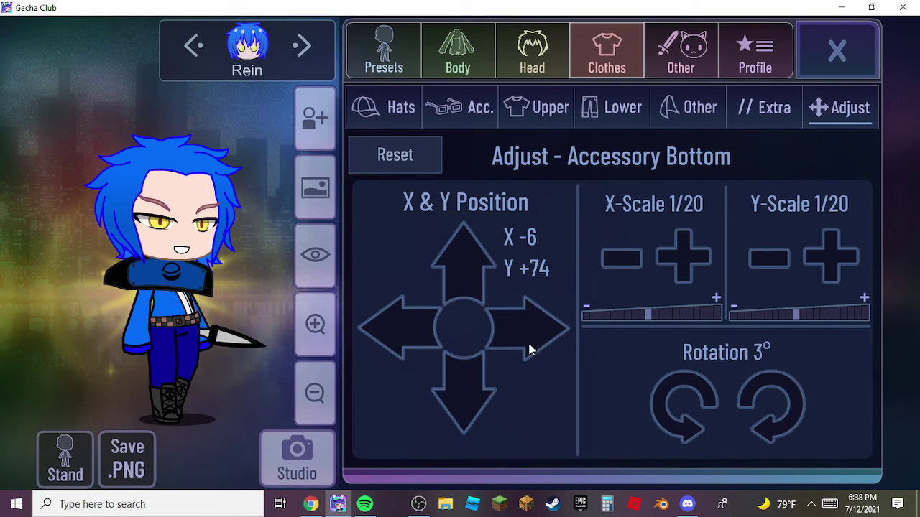
drag(533, 328, 532, 329)
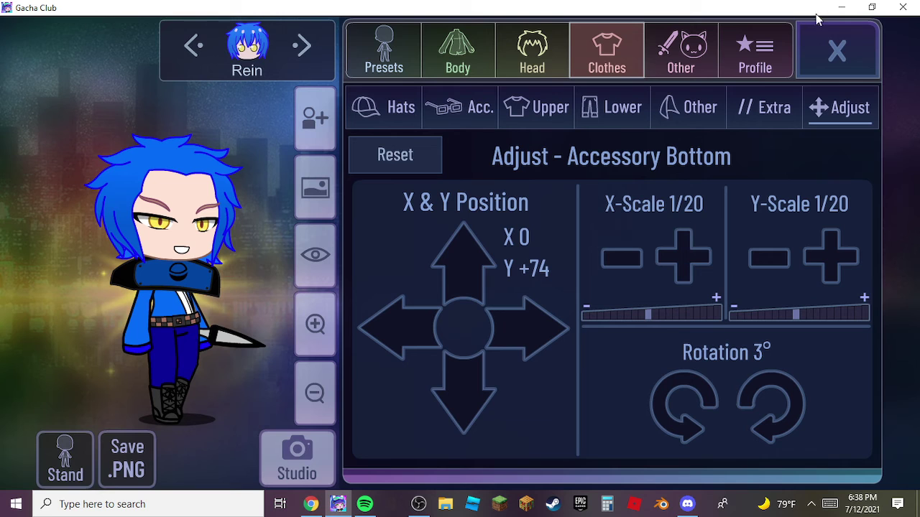
click(841, 46)
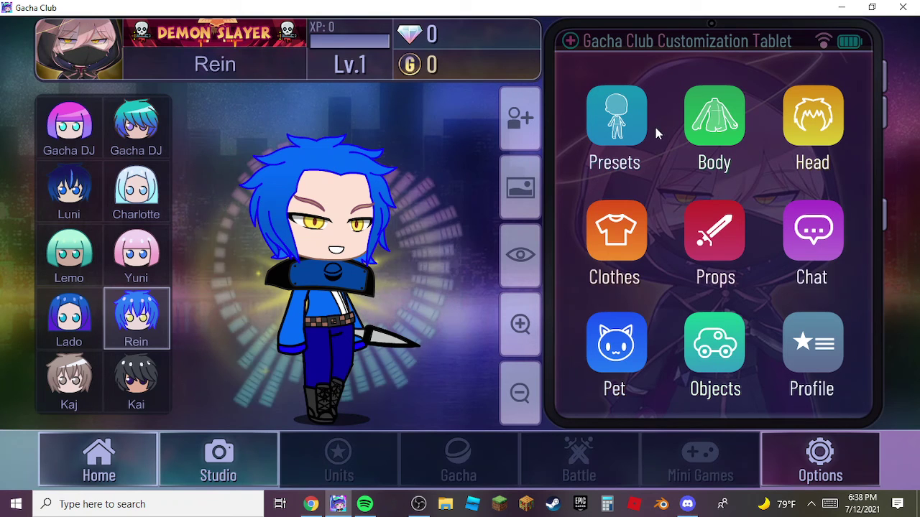
Browse the body poses and try the kicking Sit-Chair pose on page 16 of 50
click(740, 119)
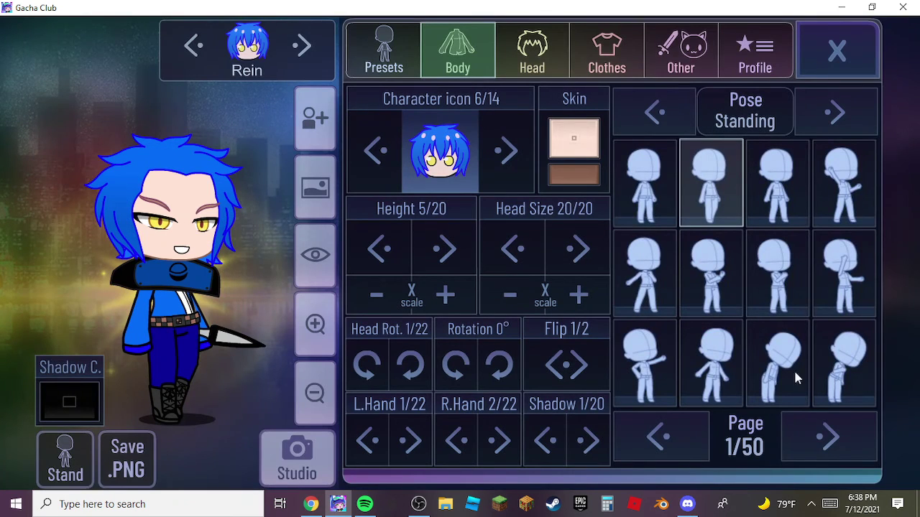
click(815, 437)
click(814, 436)
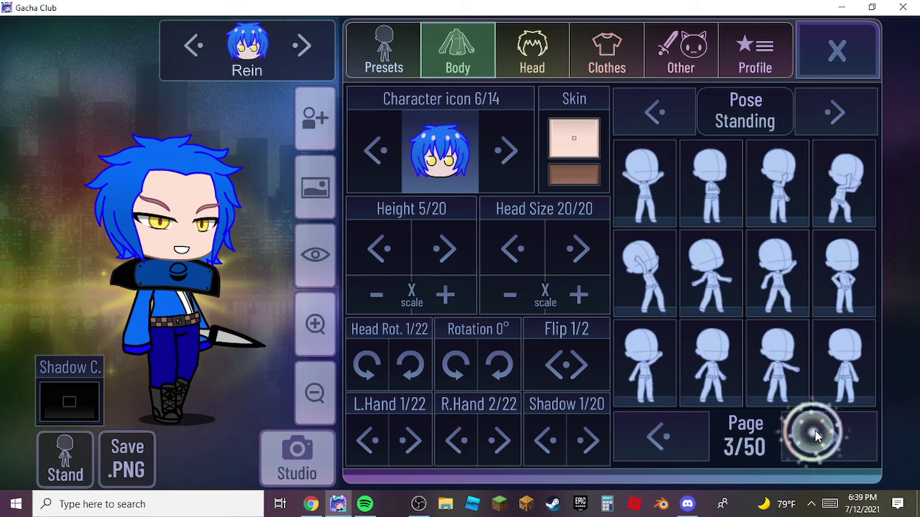
click(813, 434)
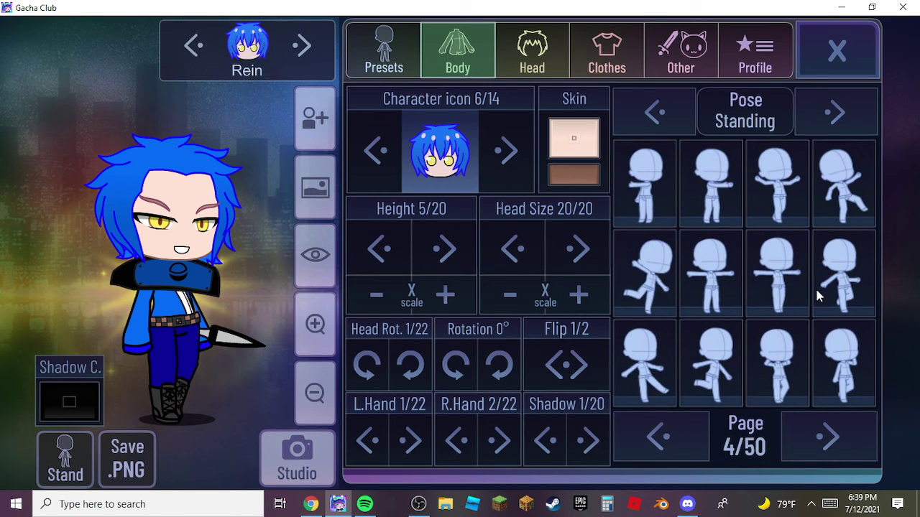
click(826, 439)
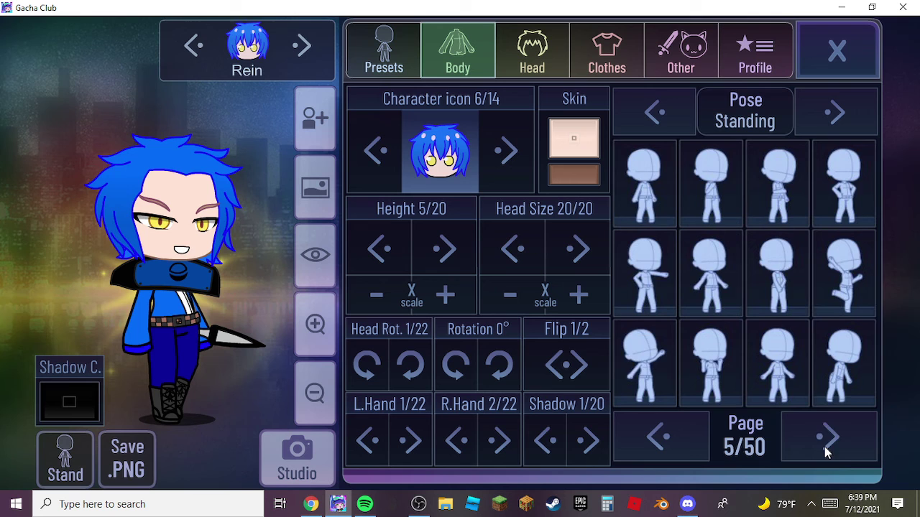
click(825, 446)
click(824, 444)
click(828, 440)
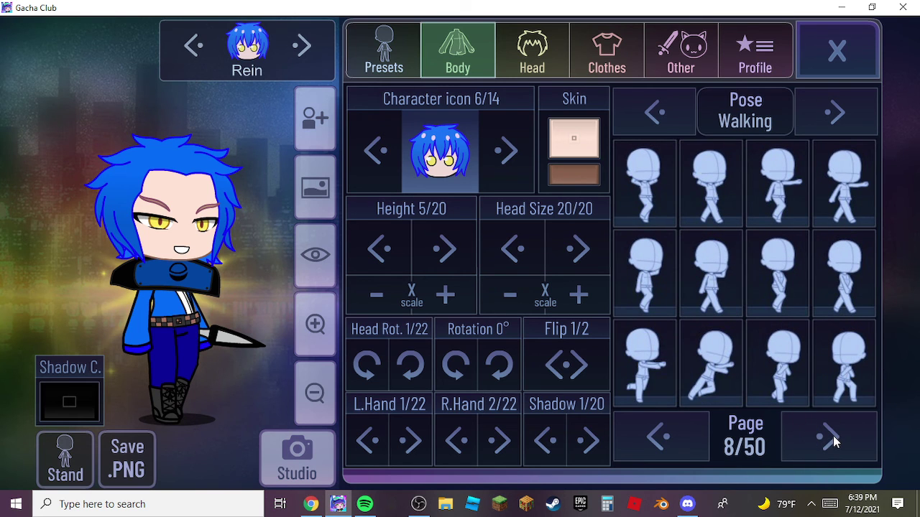
click(832, 440)
click(830, 436)
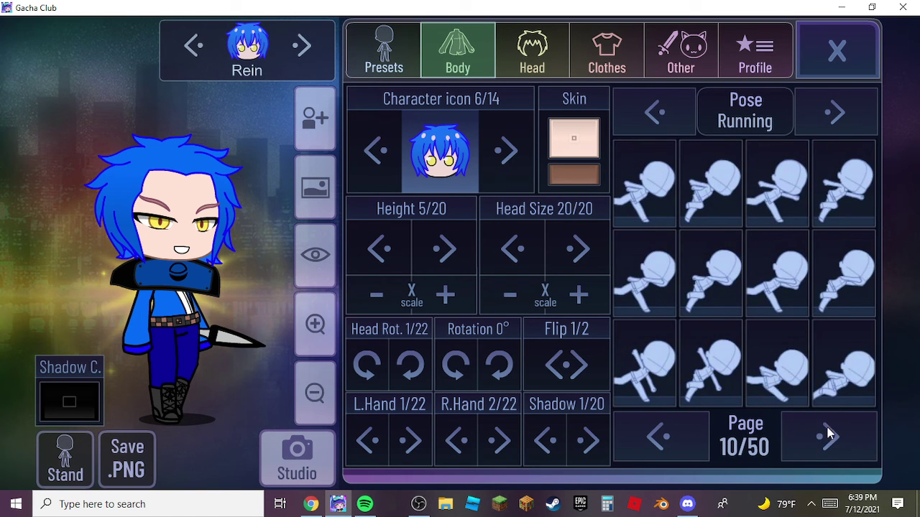
click(827, 433)
click(827, 435)
click(824, 447)
click(823, 454)
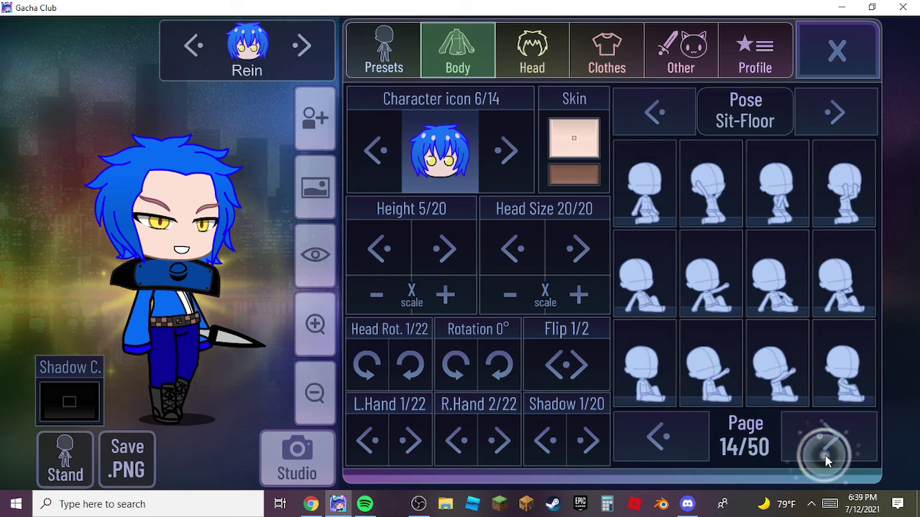
click(825, 455)
click(825, 455)
click(824, 451)
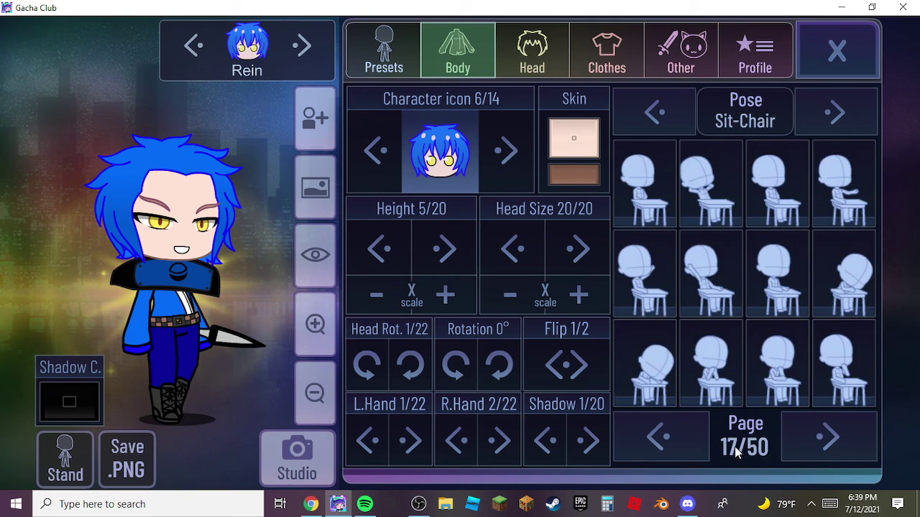
click(681, 435)
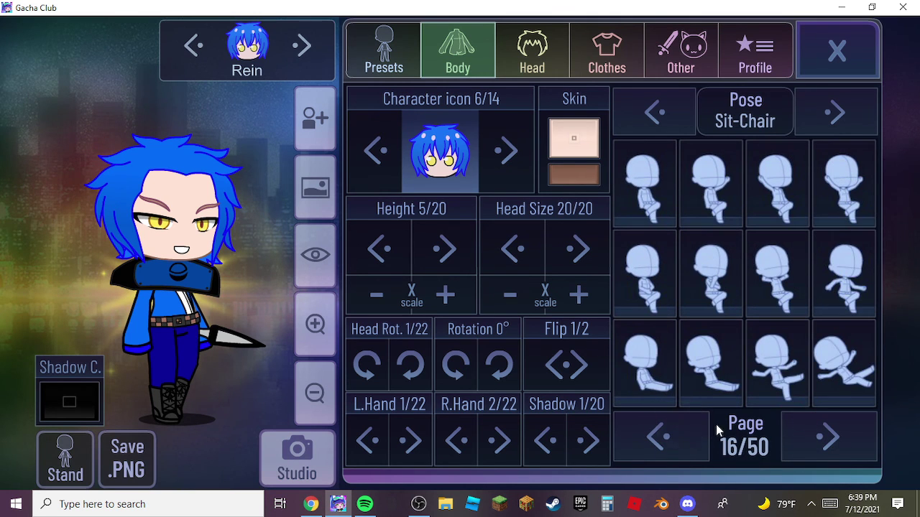
click(767, 374)
Find the Combat poses on page 26 of 50 and apply the one with a raised knee and raised arm
click(811, 442)
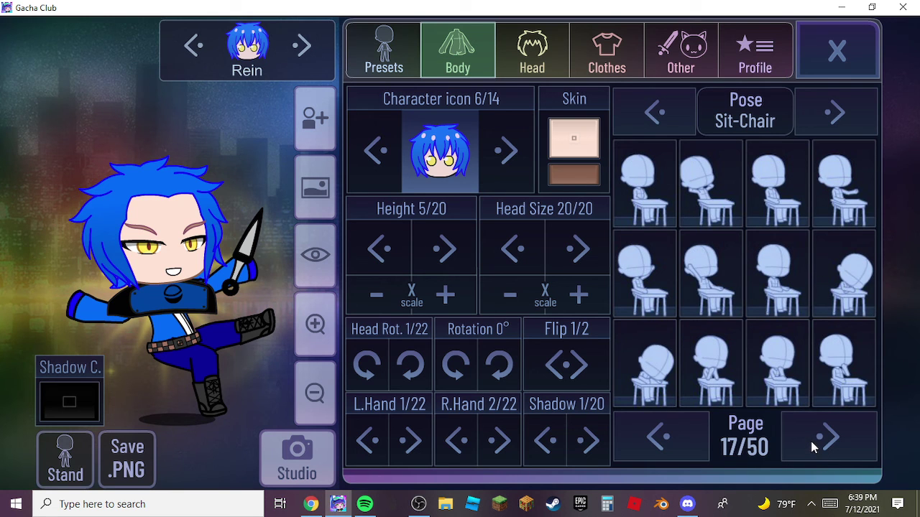
click(818, 444)
click(821, 111)
click(820, 114)
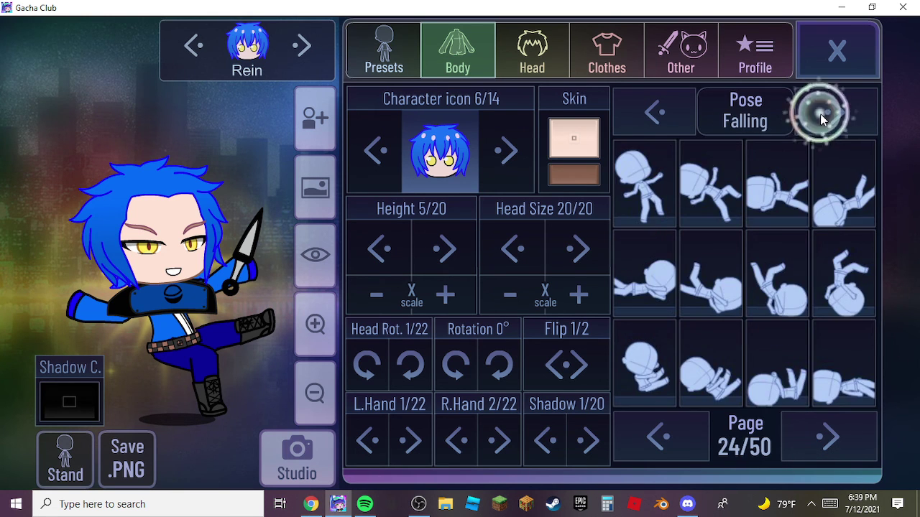
click(821, 118)
click(820, 119)
click(652, 93)
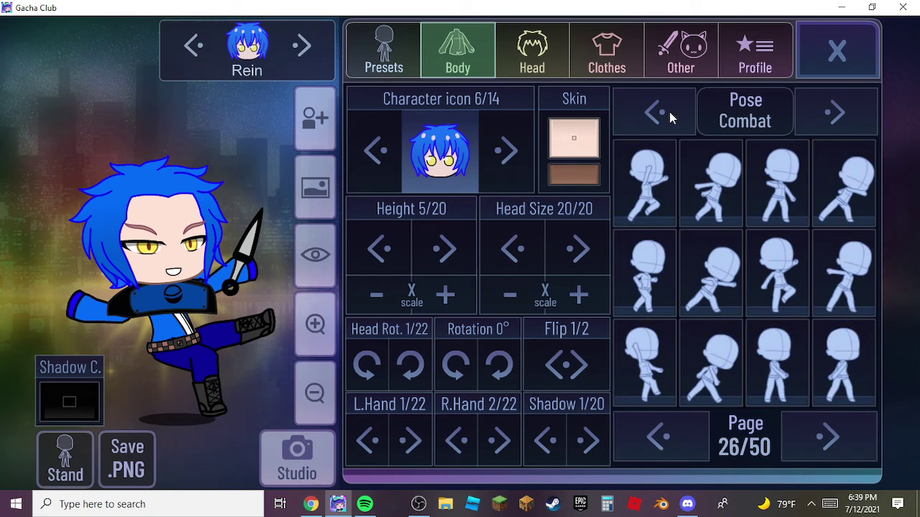
click(655, 200)
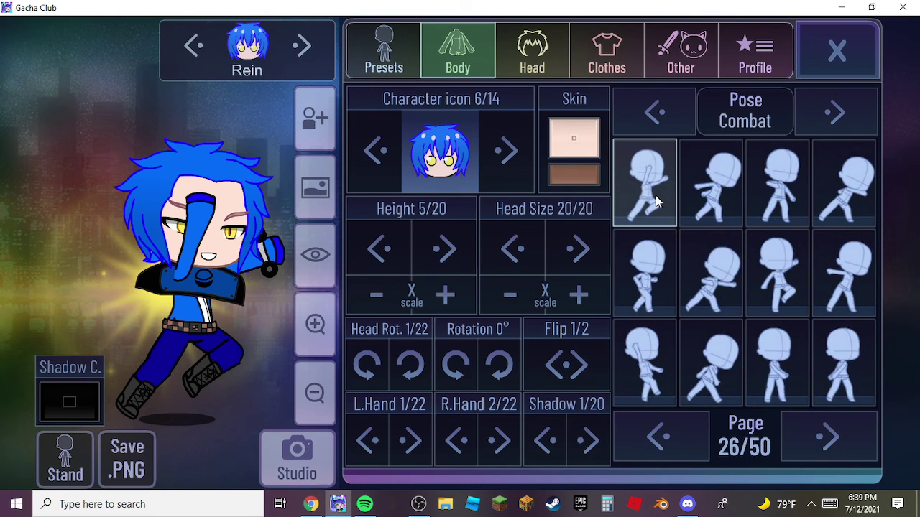
click(783, 252)
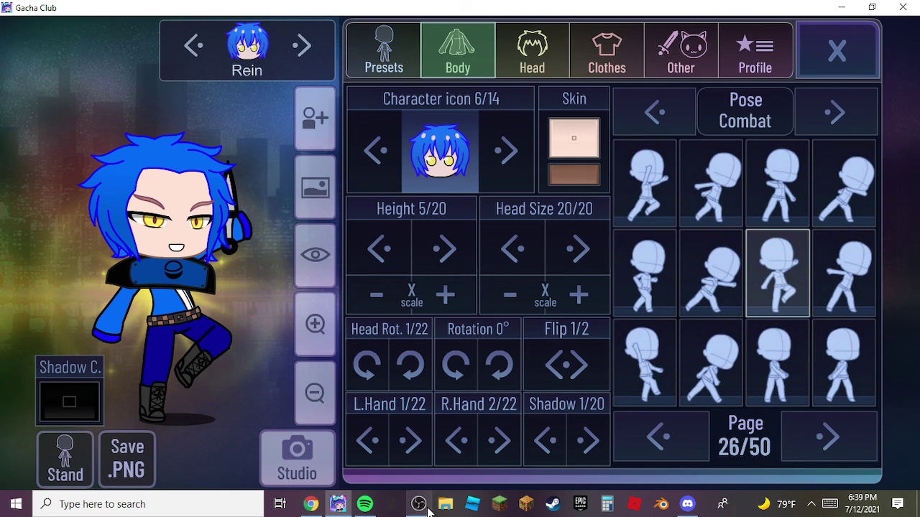
mouse_move(429, 508)
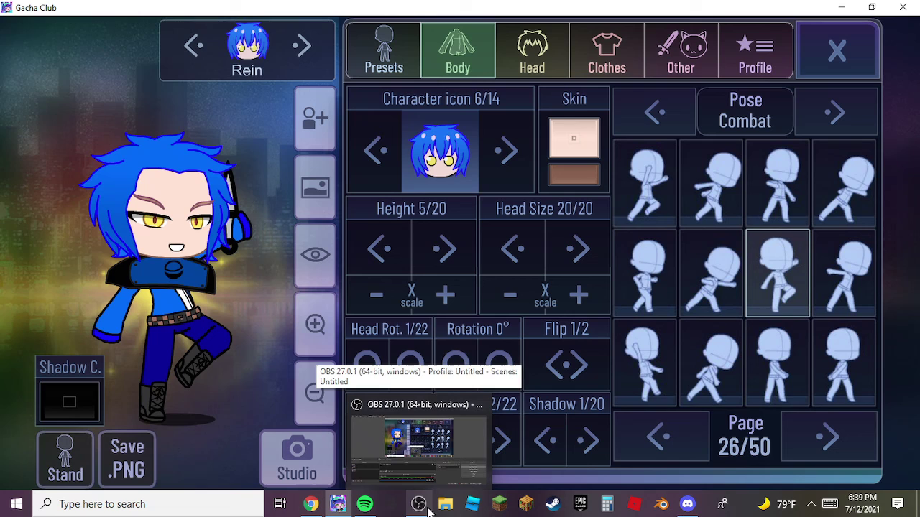